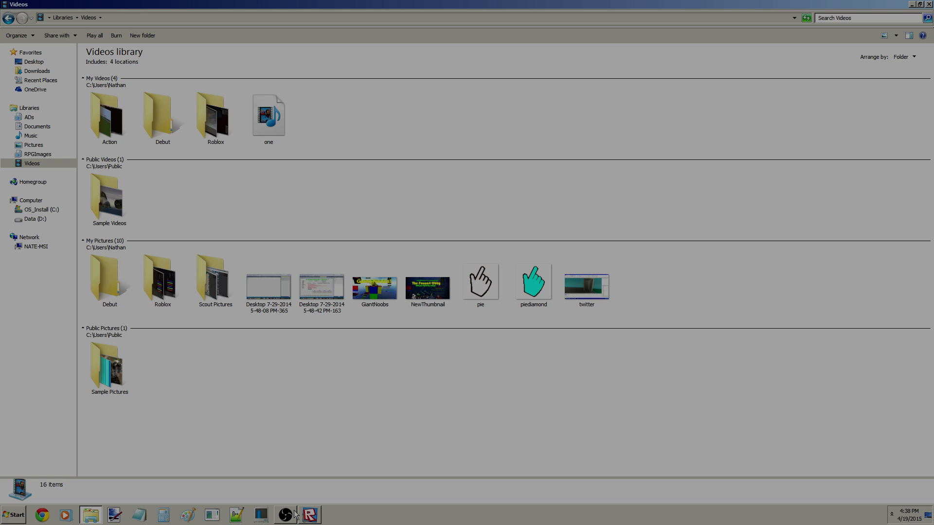
Step: Switch to ROBLOX Studio and change its welcome page to the classic view
click(309, 514)
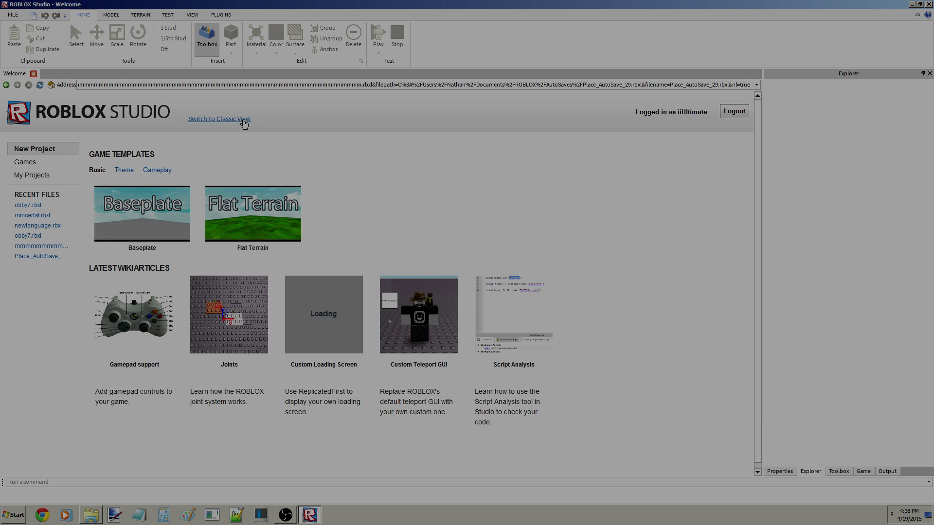
click(243, 119)
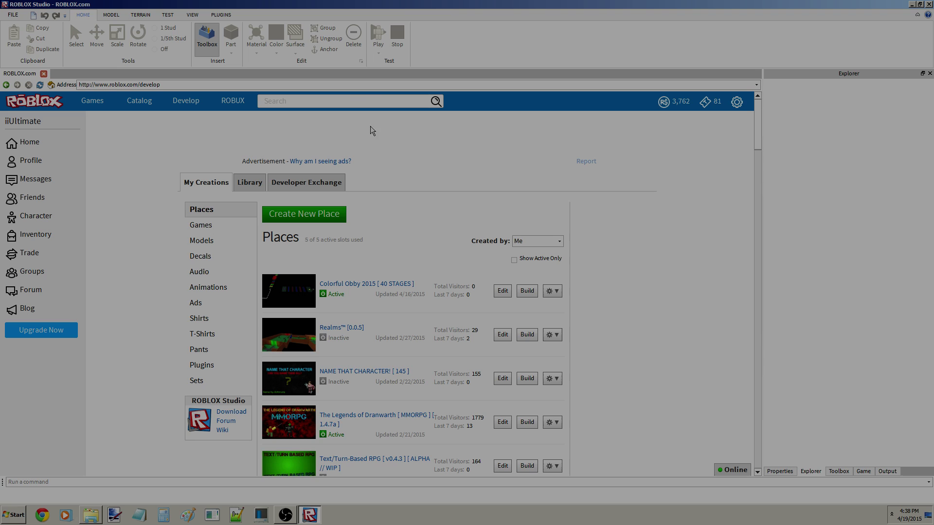
click(368, 101)
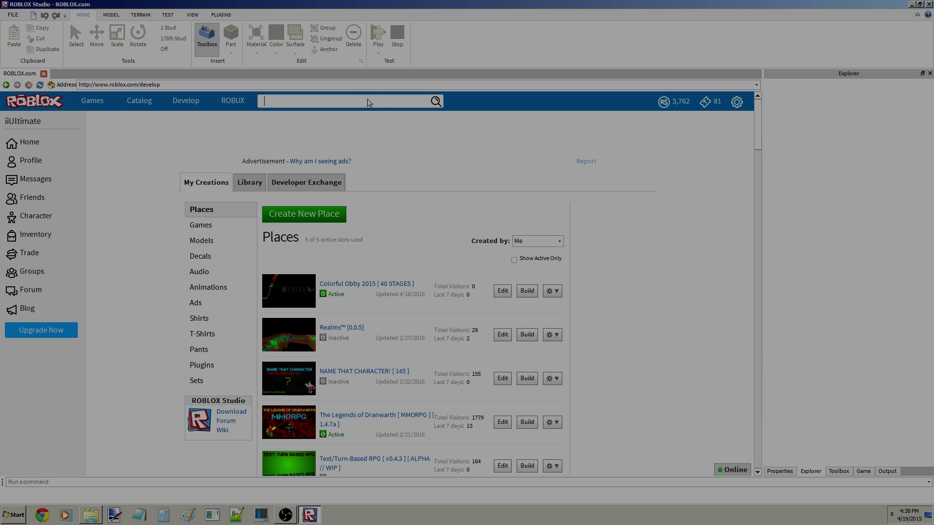
Step: Create a new place and look around its baseplate
click(39, 19)
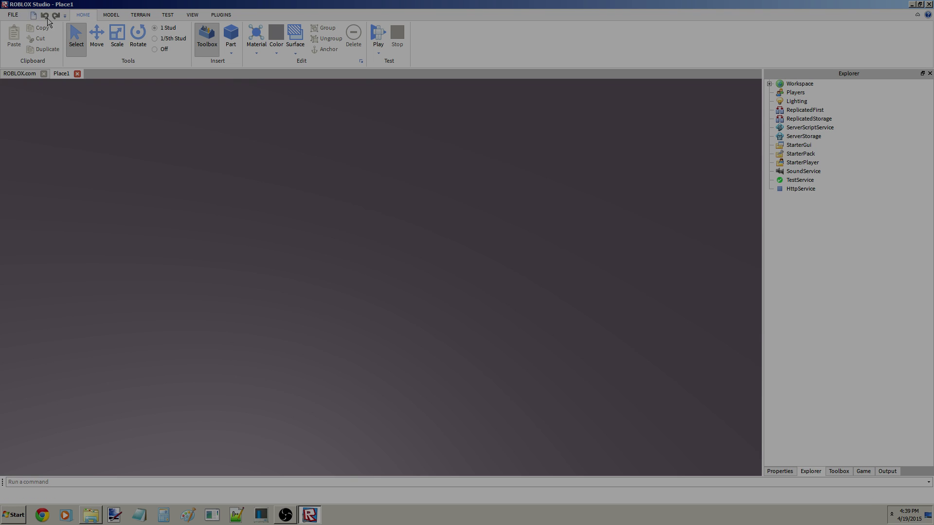
right_drag(188, 215, 282, 214)
right_drag(343, 205, 343, 205)
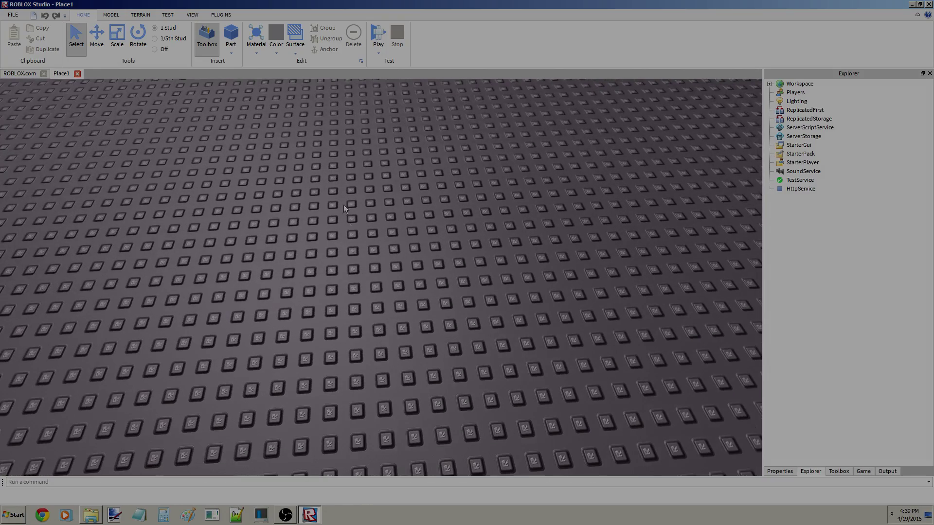
Step: Install the RPG kit in the new place with the RPG Kit Installer plugin, and close the place without saving
click(221, 15)
right_drag(118, 203, 114, 182)
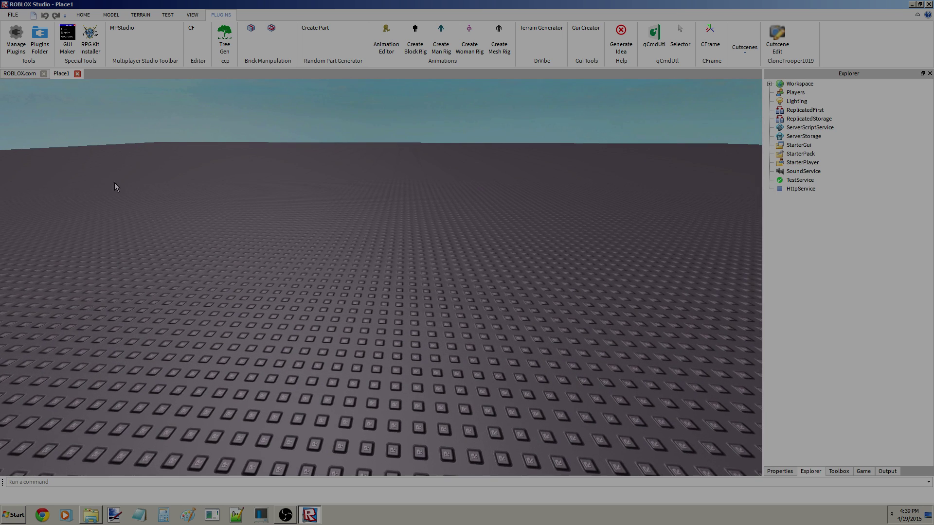
click(93, 39)
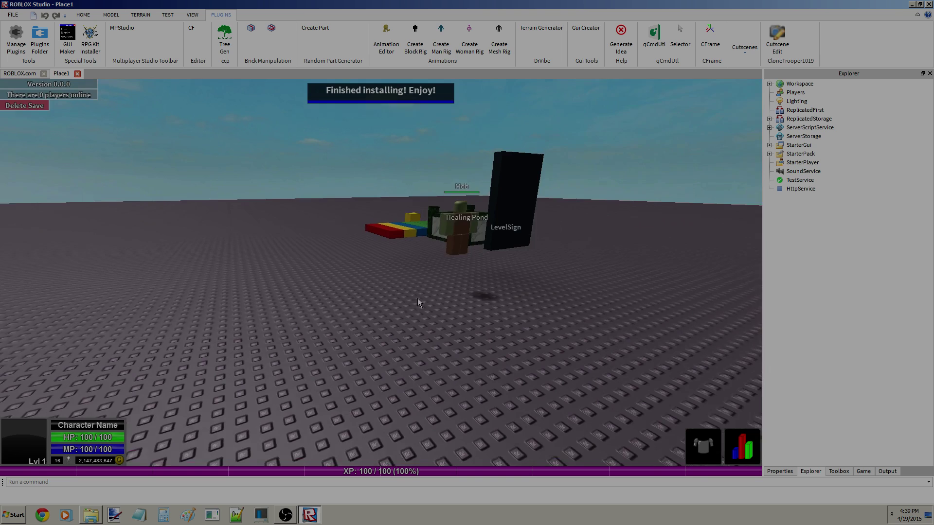
click(77, 74)
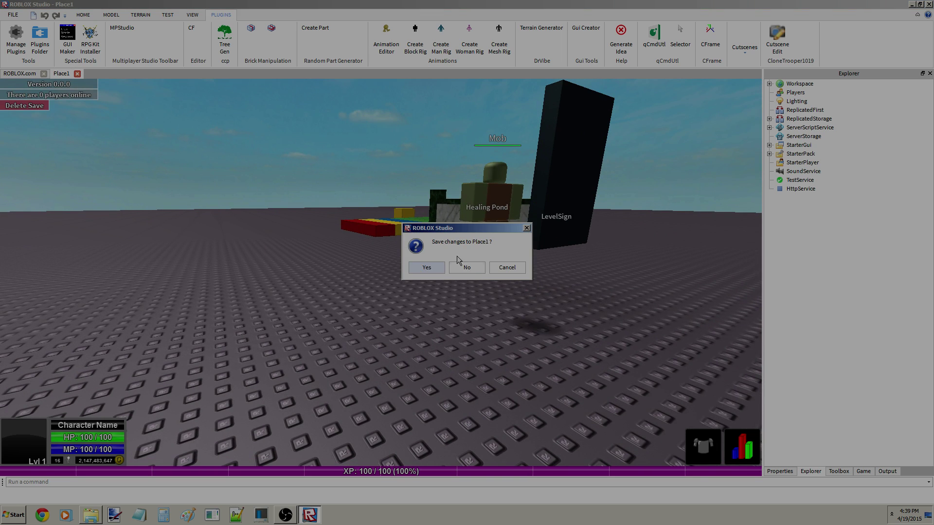
click(474, 266)
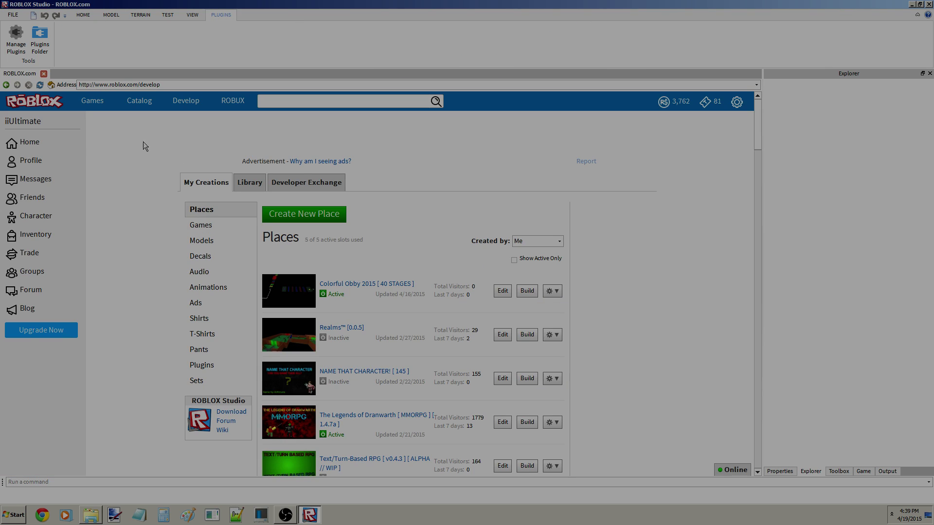
Step: Search the ROBLOX library for "My RPG Starterkit V14.0" and open the page of the Ultimate RPG Starter Kit v14.0 model
click(93, 100)
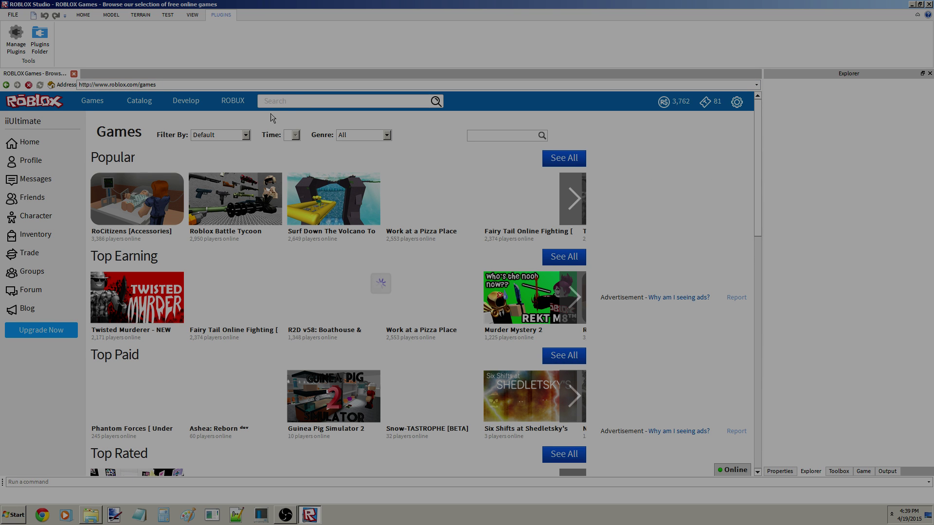
click(286, 101)
text(My)
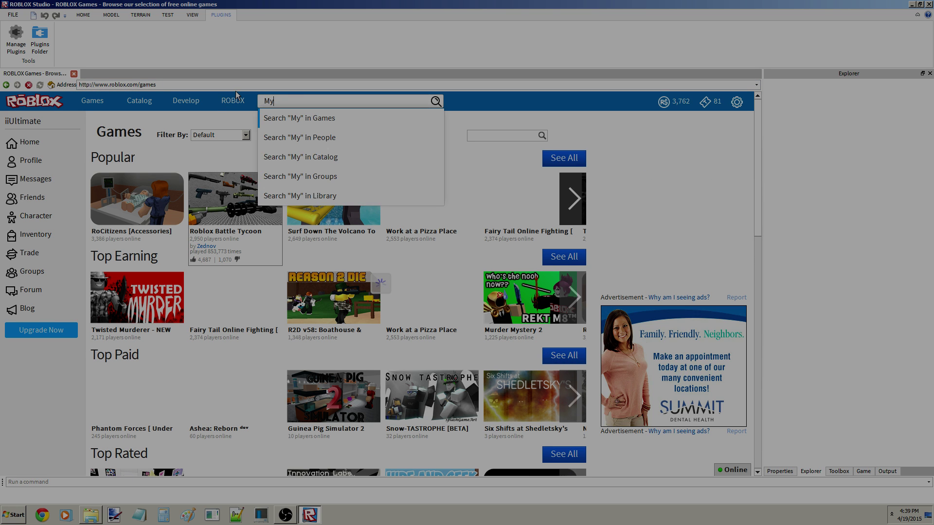
text( RP)
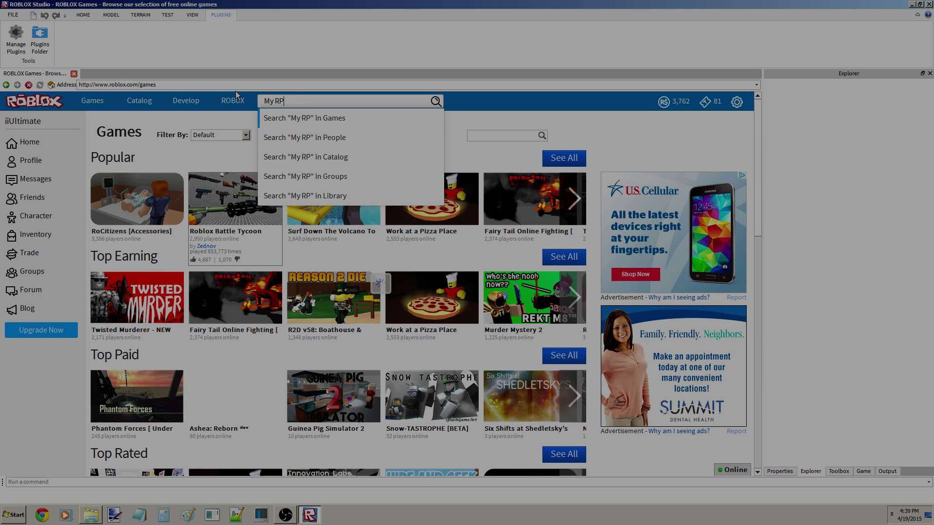
text(G Starter)
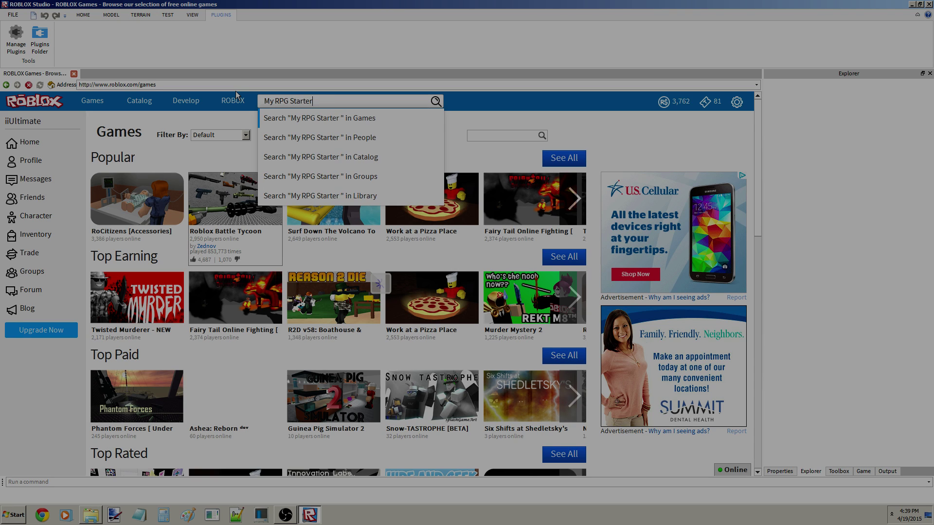
text(kit V14.0)
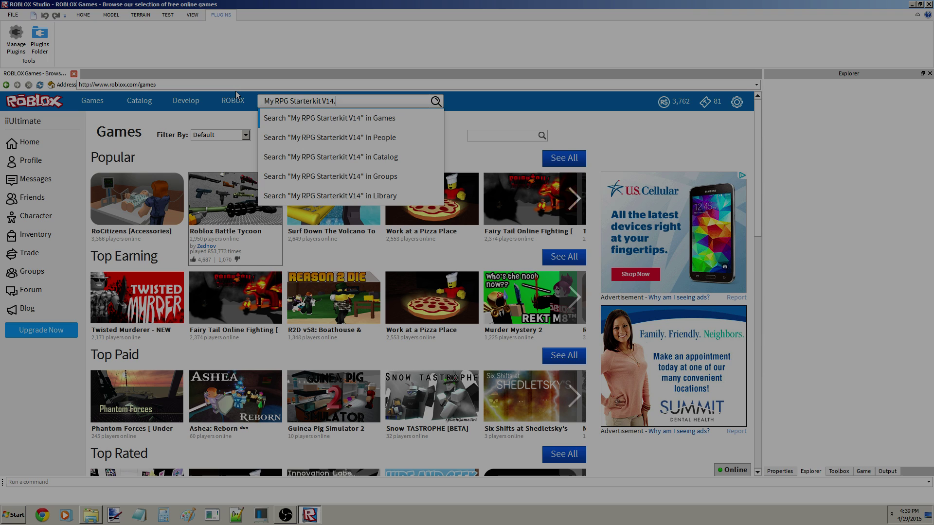
click(400, 195)
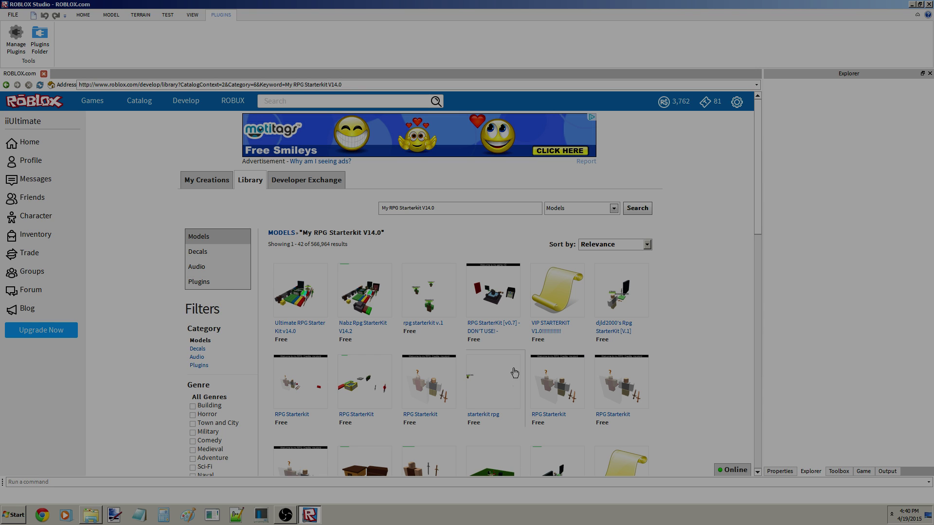
mouse_move(493, 305)
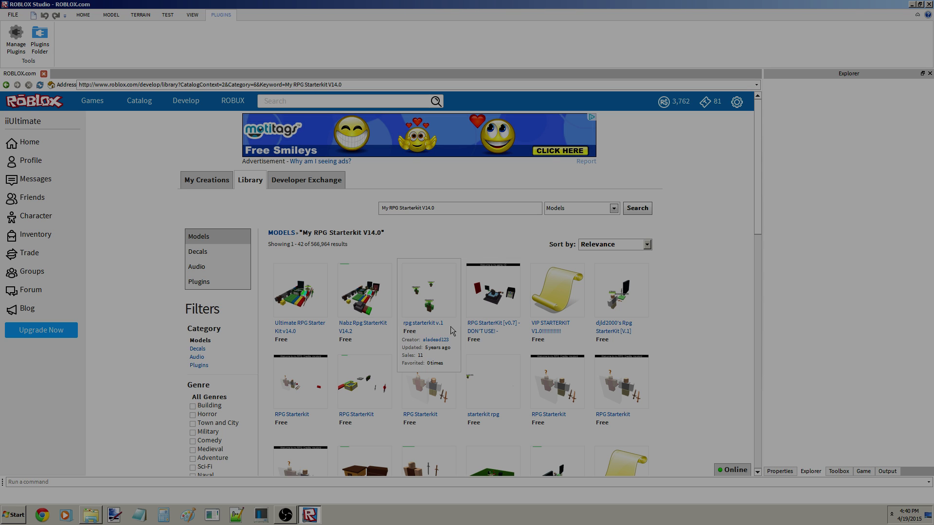
click(311, 288)
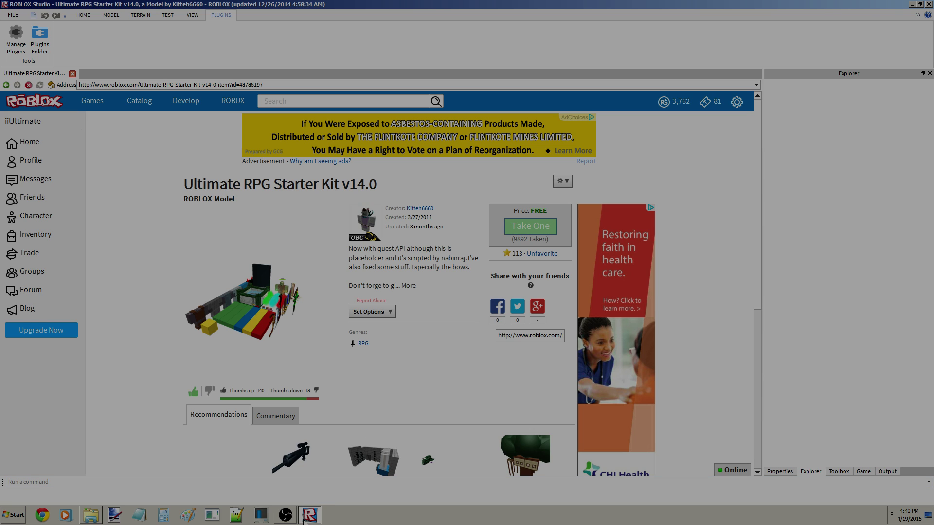
Step: Create another new place and insert the Ultimate RPG Starter Kit from My Models onto the baseplate
click(46, 164)
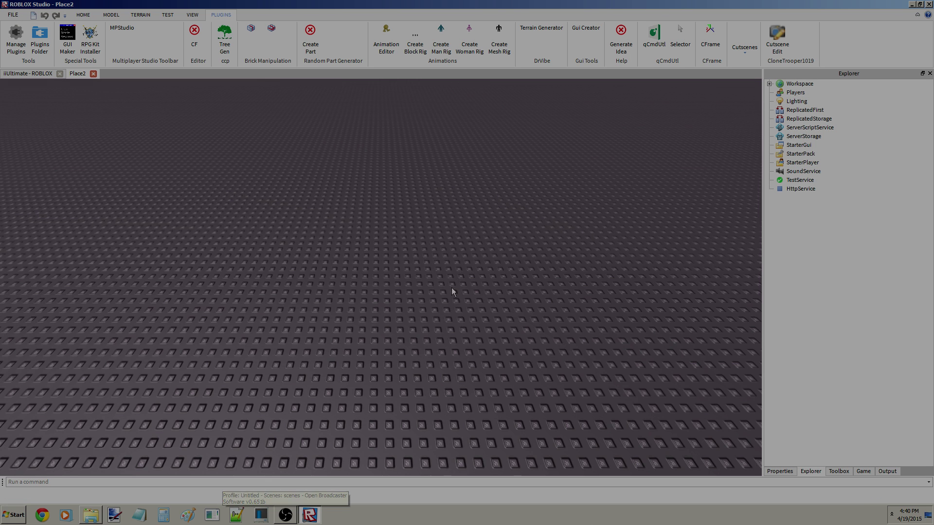
right_drag(208, 198, 208, 197)
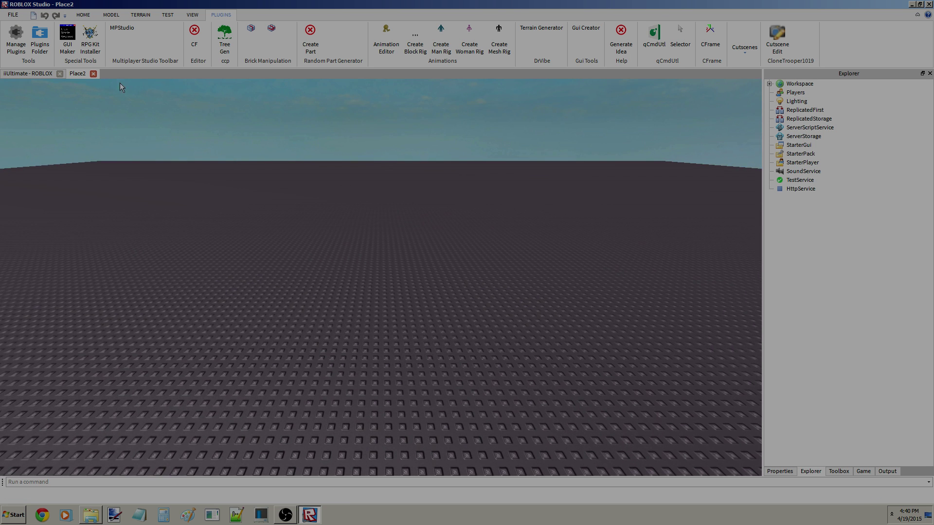
click(837, 471)
click(789, 90)
click(795, 138)
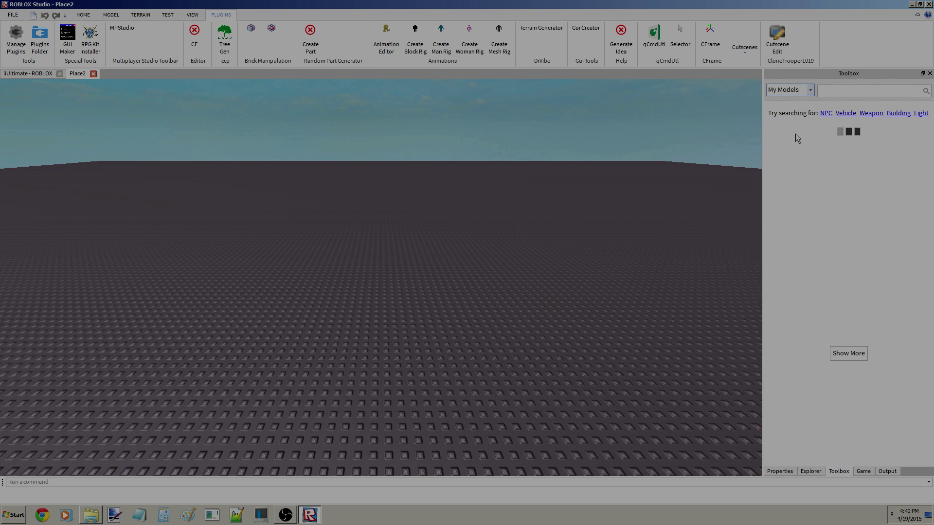
click(801, 152)
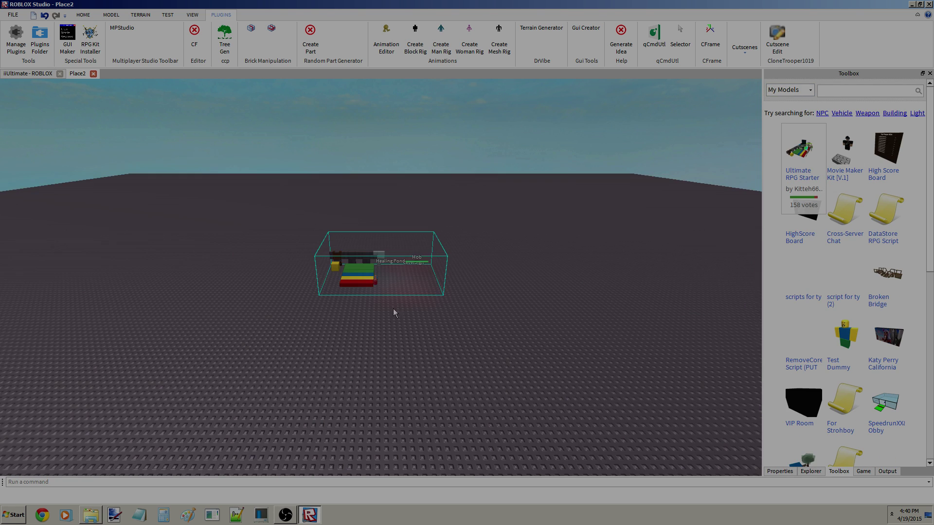
scroll(383, 337, up, 10)
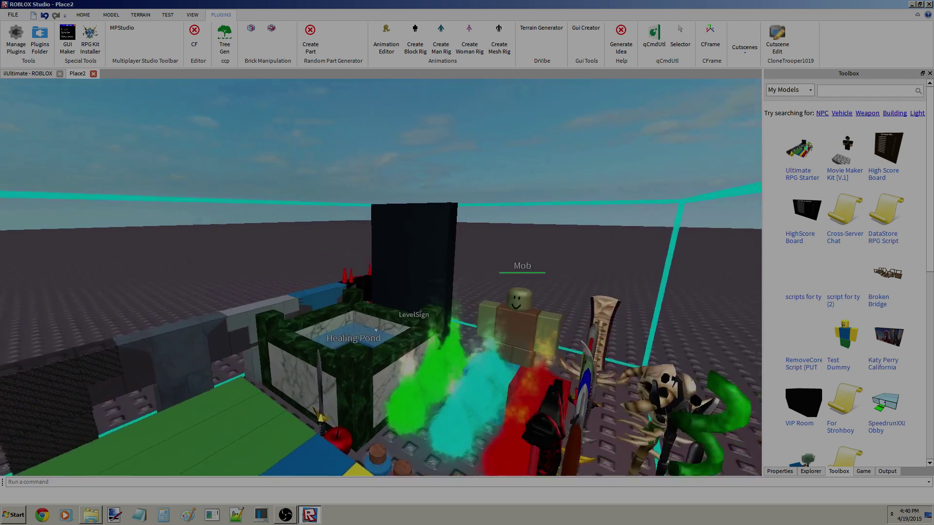
scroll(375, 330, down, 10)
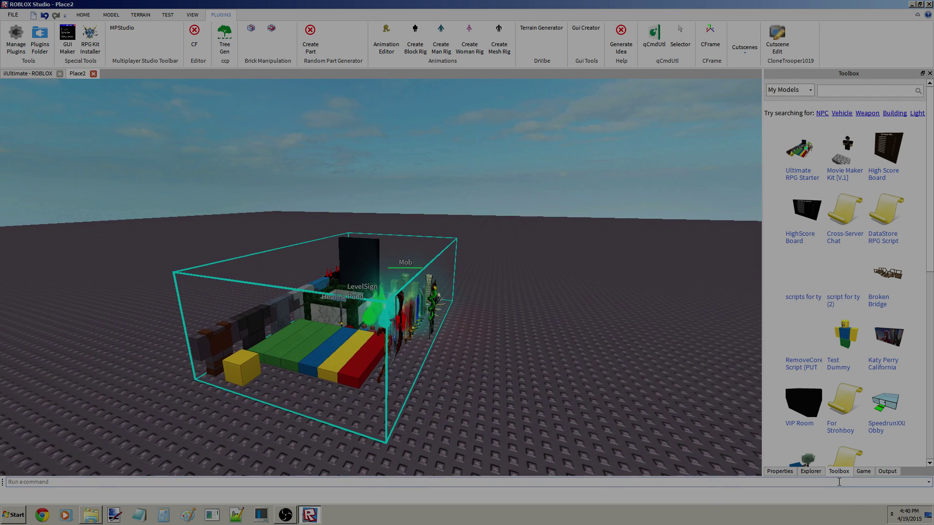
Step: Expand the RPG Starter Kit (Version 14.0) model under Workspace and view its Change Log script, closing it when done
click(810, 471)
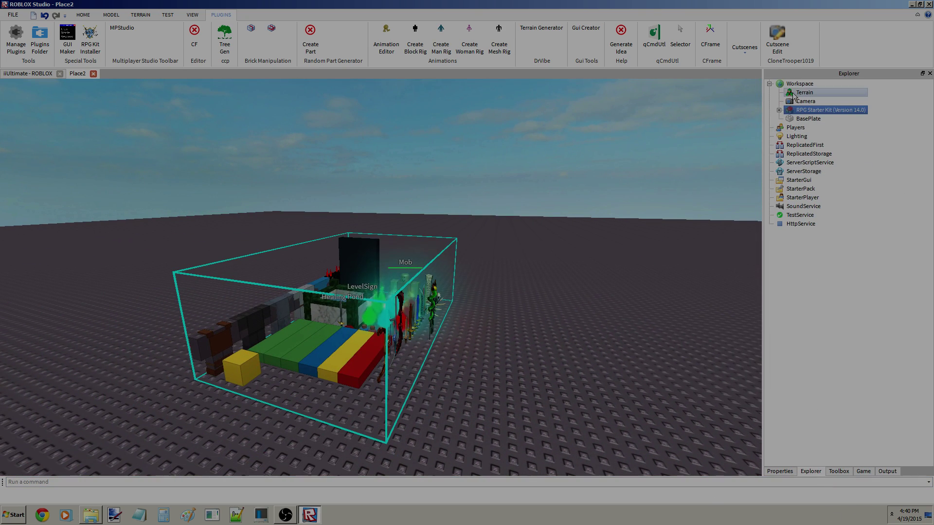
click(779, 110)
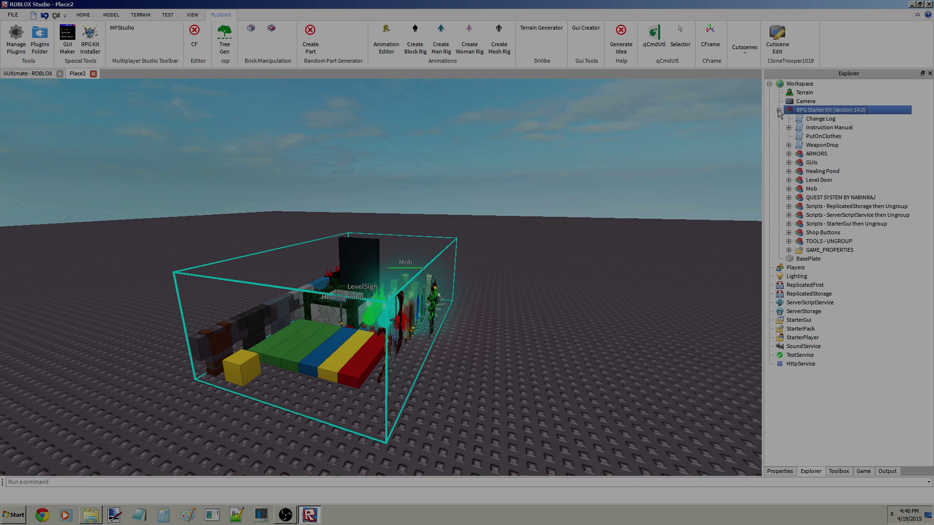
click(810, 128)
right_click(810, 129)
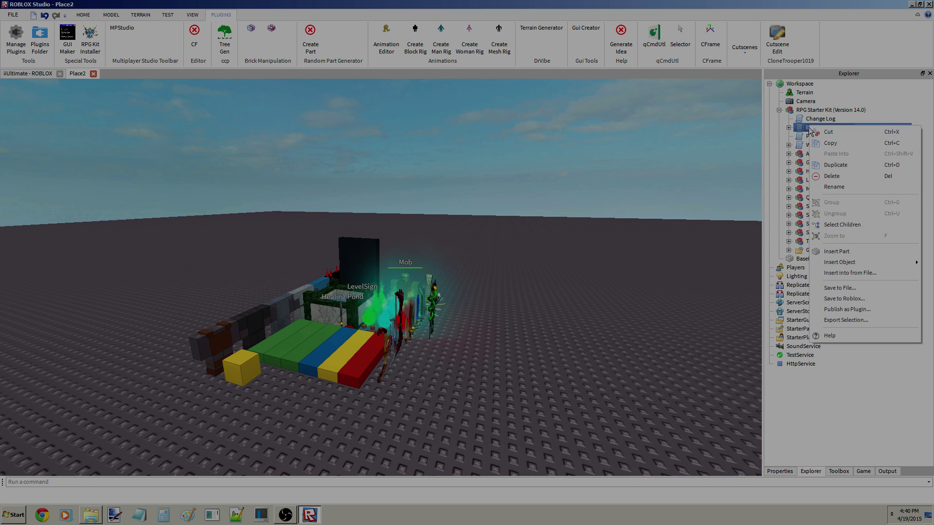
click(819, 121)
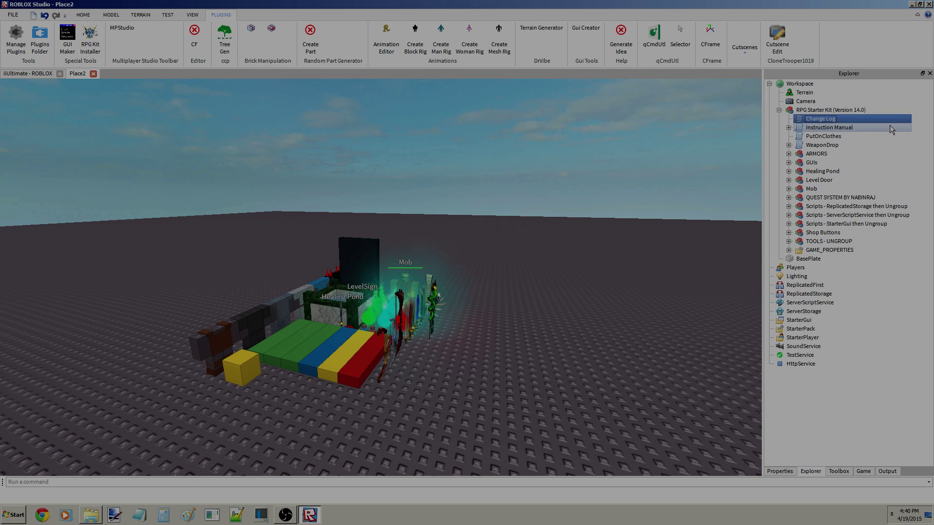
double_click(851, 120)
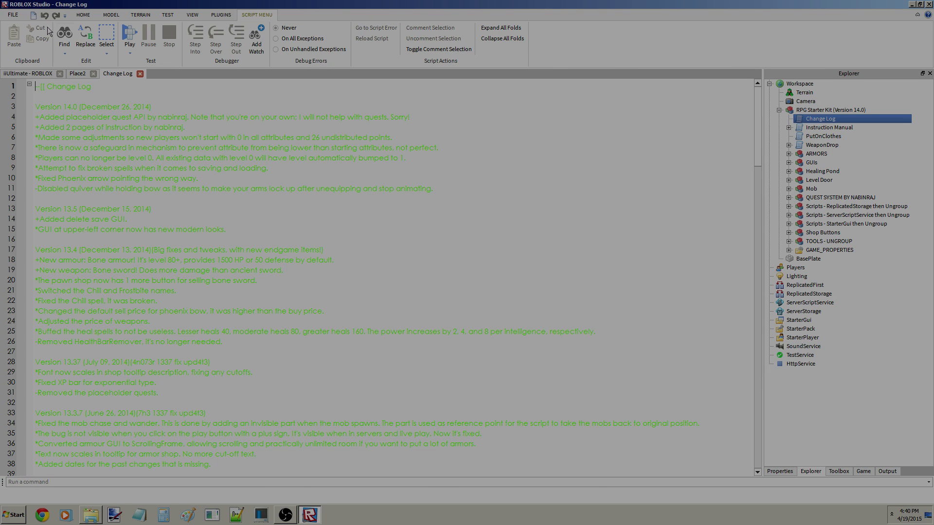
click(139, 73)
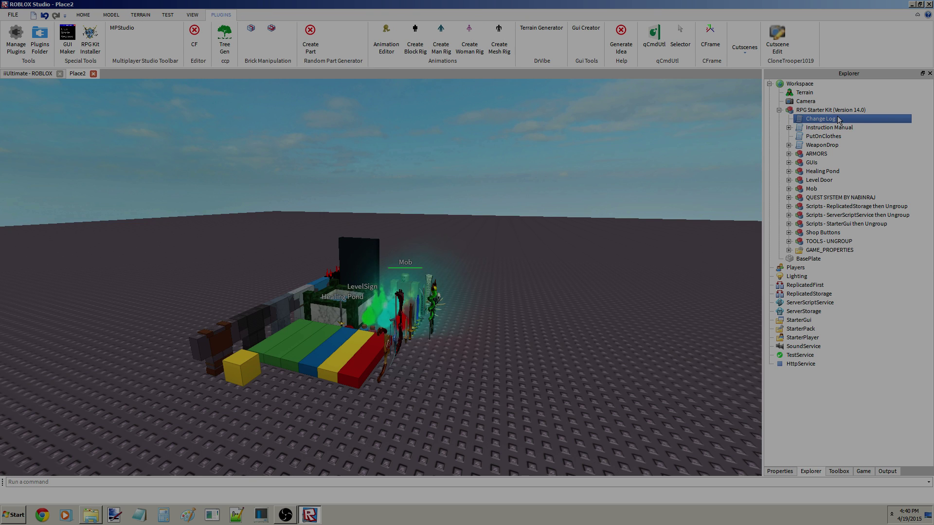
Step: Cut the Change Log script from the starter kit, view the Instruction Manual script and cut it as well
right_click(838, 119)
click(846, 125)
double_click(828, 120)
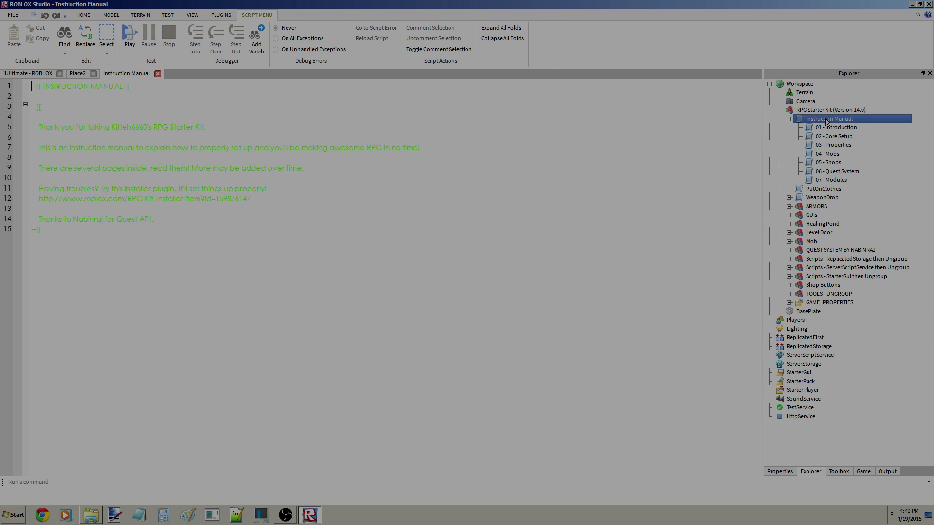
right_click(827, 121)
click(840, 127)
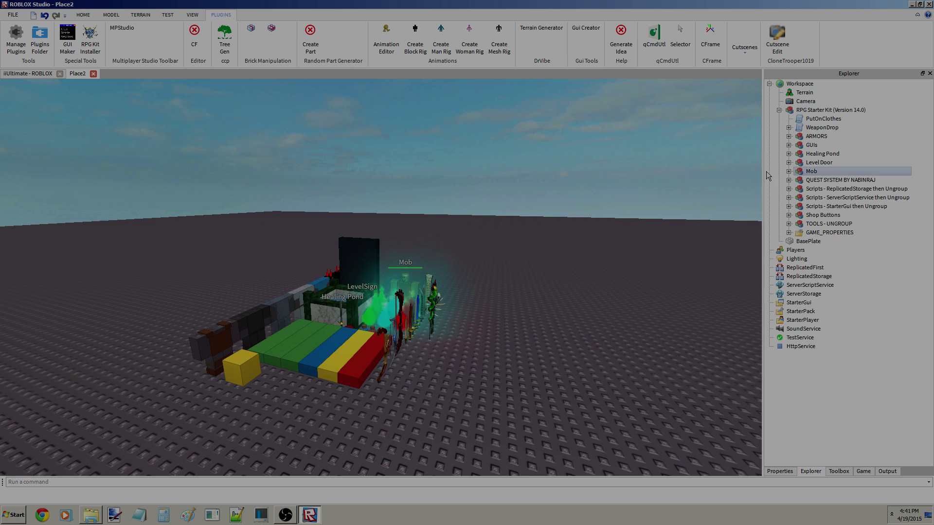
Step: View the code of the kit's WeaponDrop script, close it and collapse its children in the Explorer tree
double_click(851, 127)
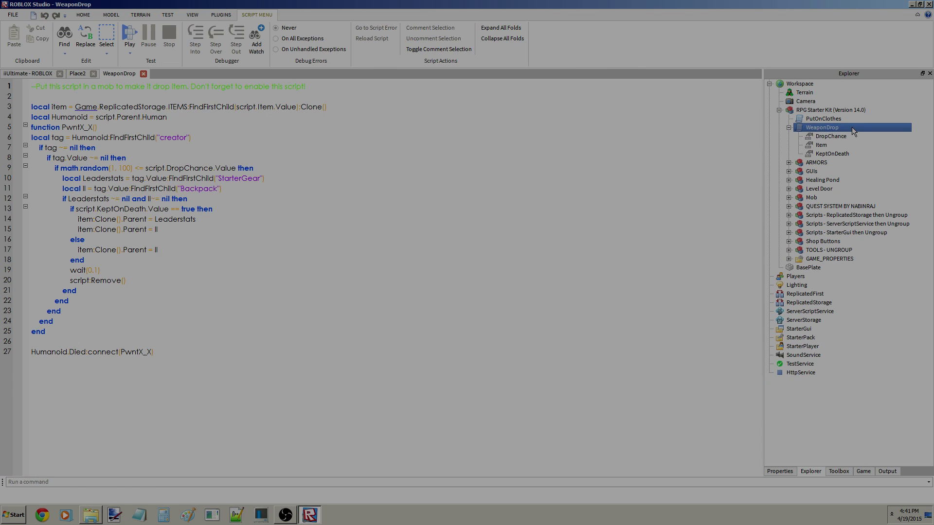
click(143, 74)
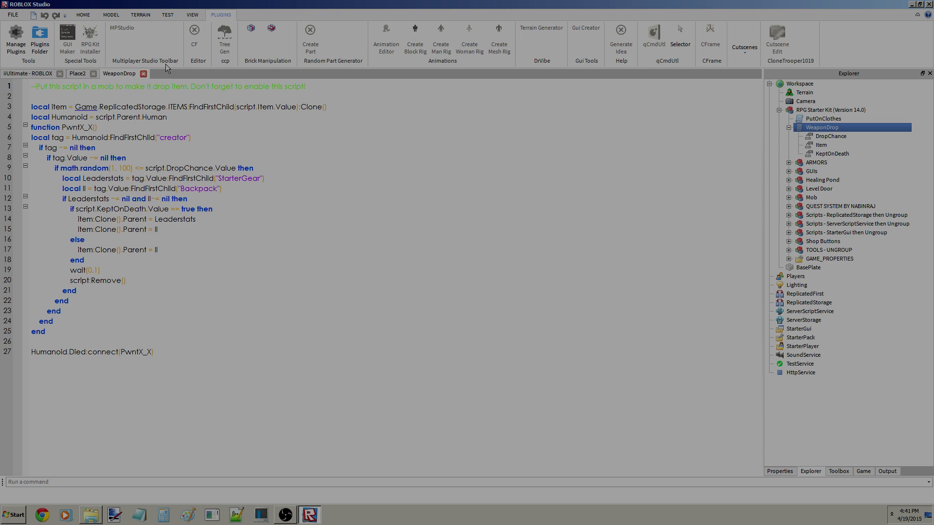
click(789, 127)
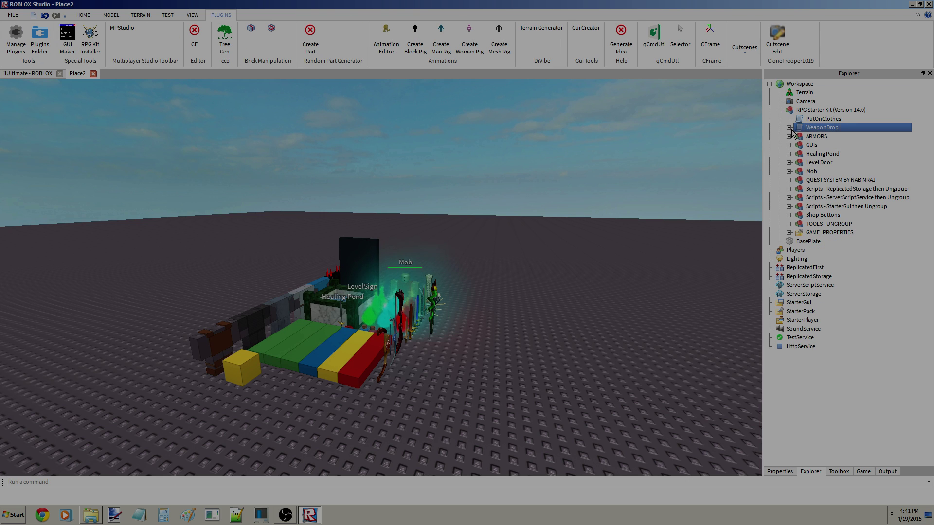
Step: Move the PutOnClothes and WeaponDrop scripts out of the RPG Starter Kit model directly into Workspace
drag(859, 122, 823, 136)
drag(916, 126, 829, 86)
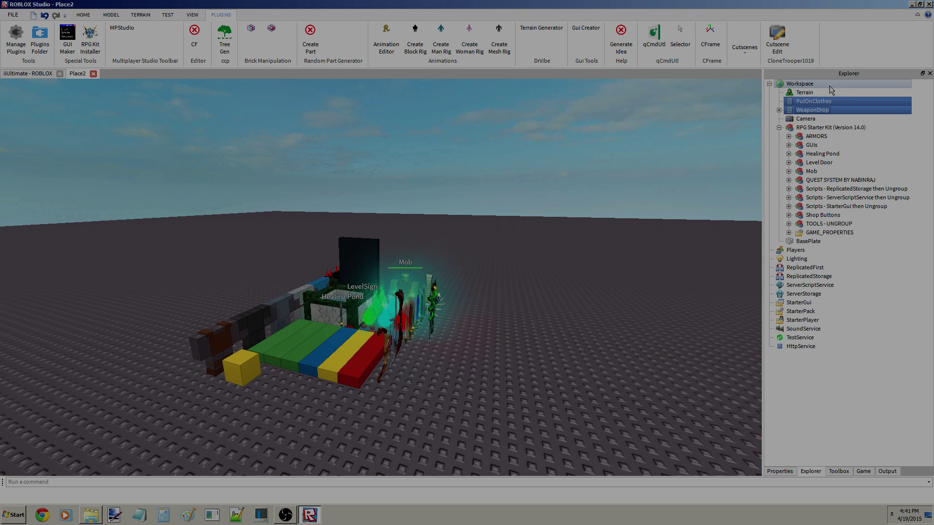
click(929, 145)
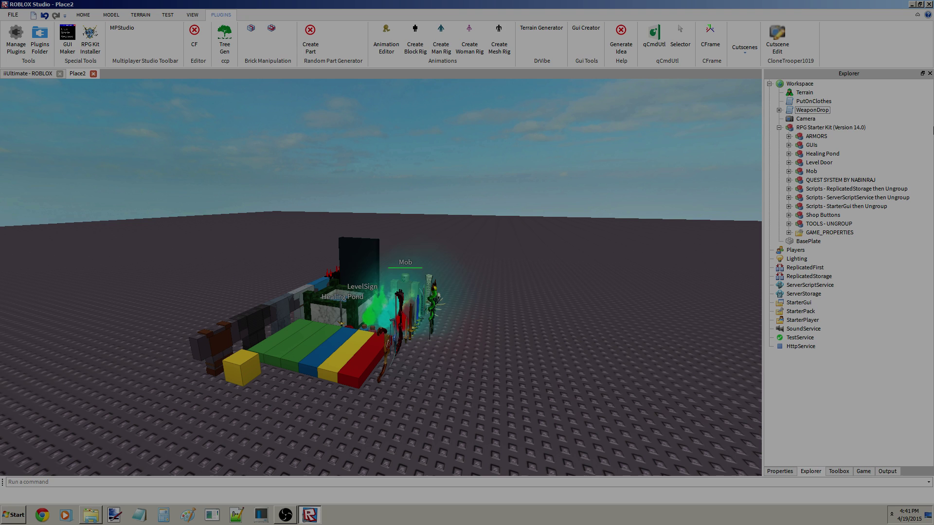
click(821, 111)
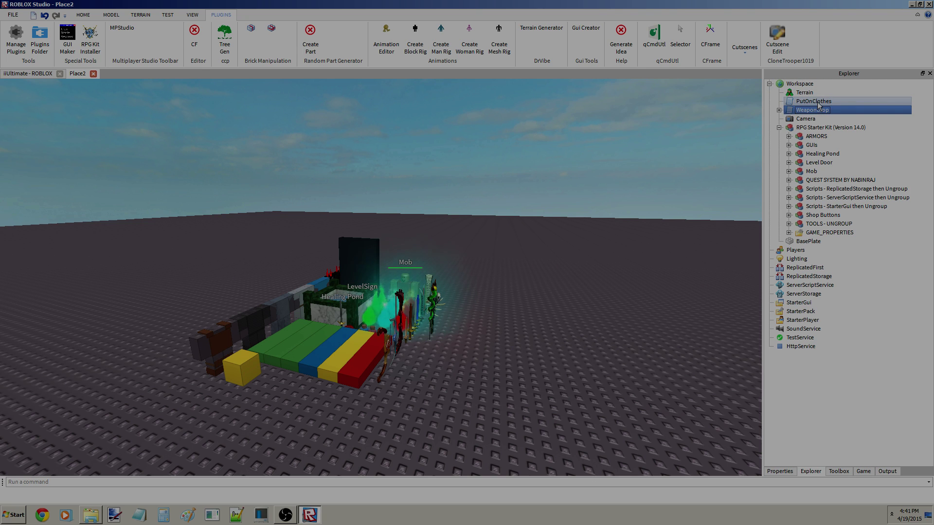
click(918, 113)
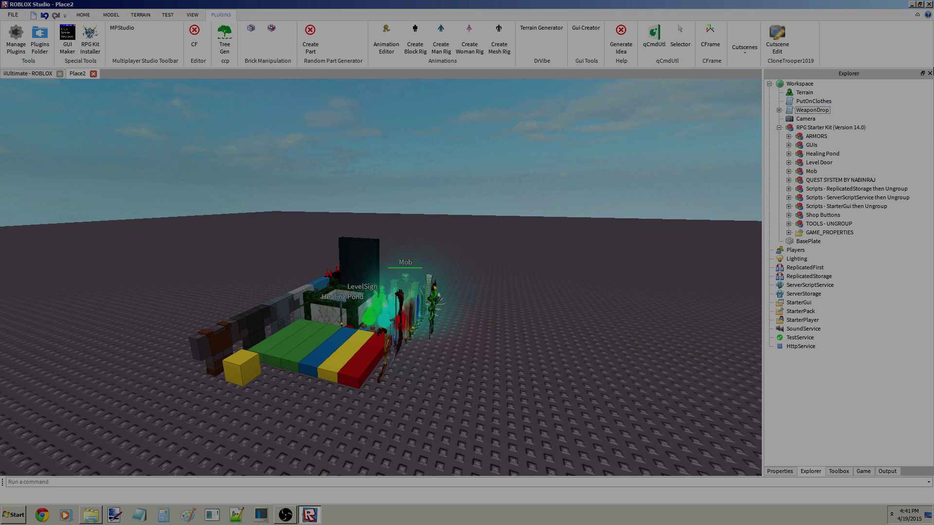
Step: Close the docked side panels and display the Explorer panel again
click(929, 73)
click(929, 73)
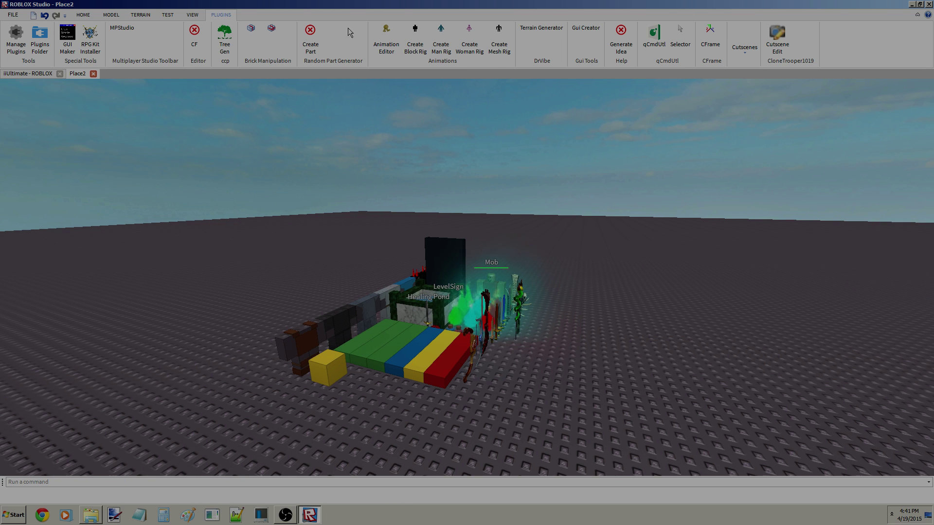
click(192, 16)
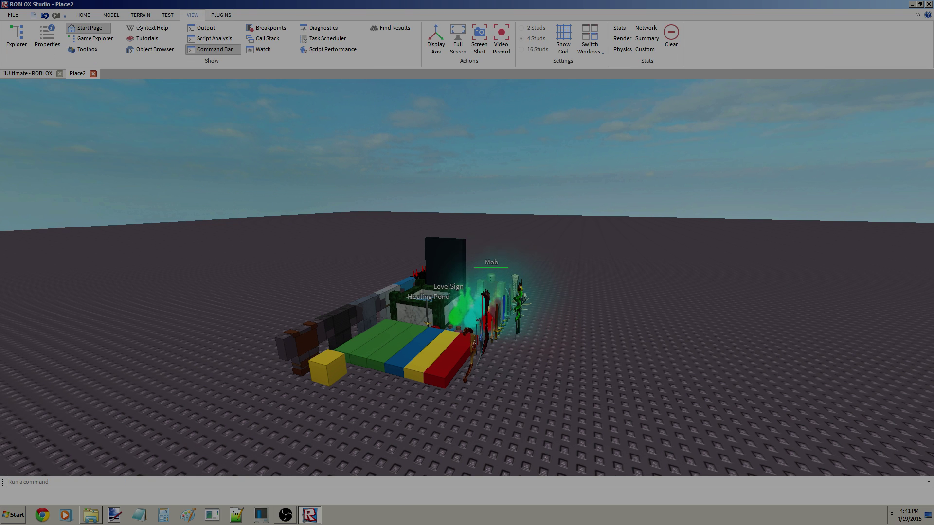
click(16, 38)
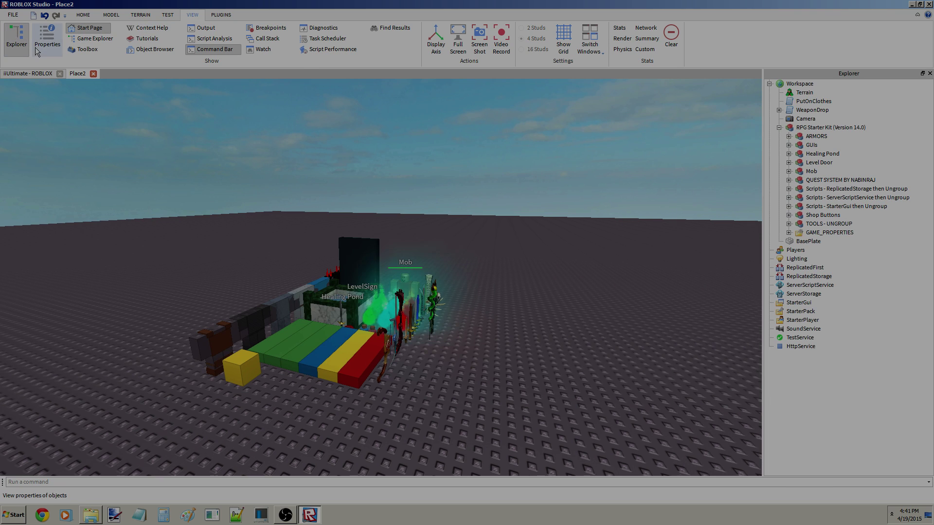
Step: Display the Properties, Toolbox, Output and Game Explorer panels alongside the Explorer
click(83, 15)
click(193, 15)
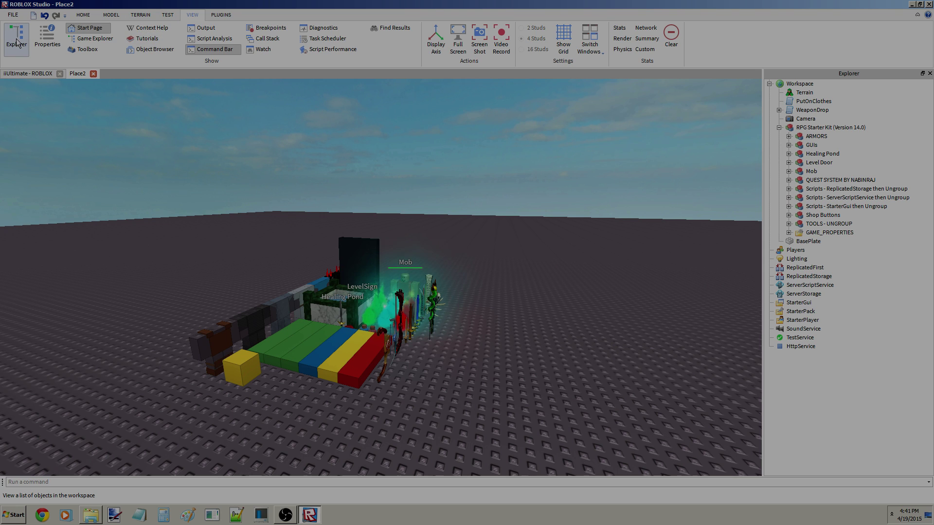
click(51, 36)
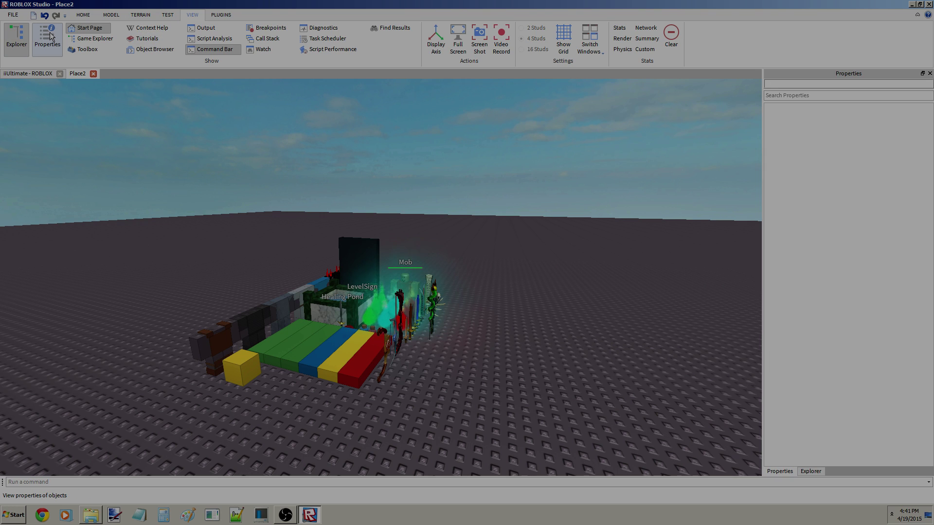
click(86, 49)
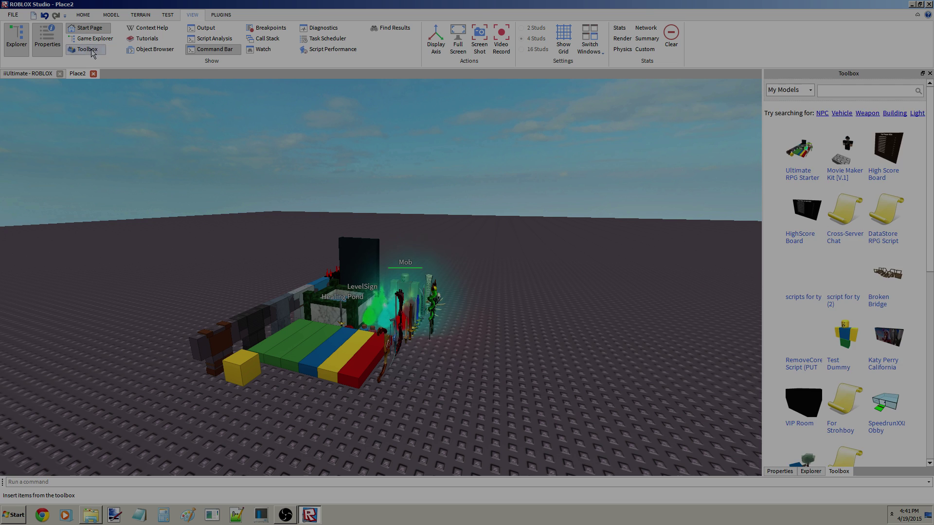
click(201, 29)
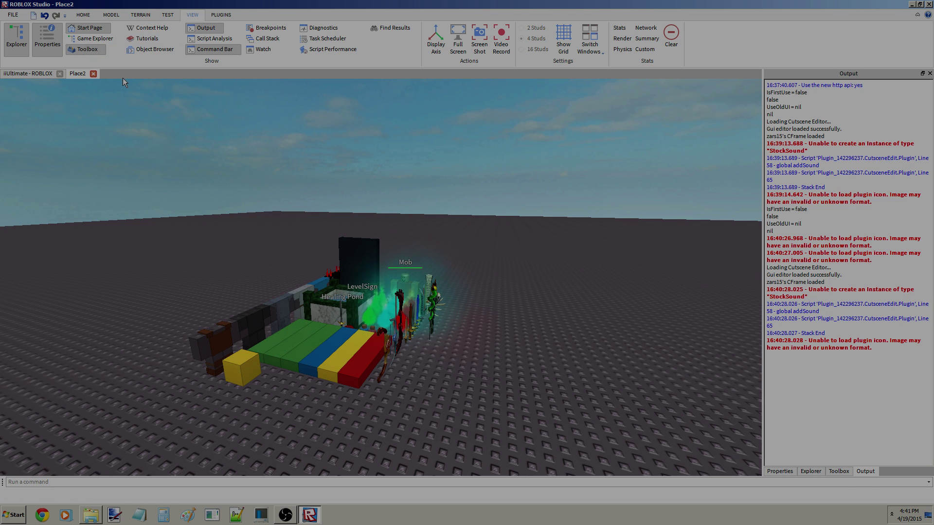
click(95, 38)
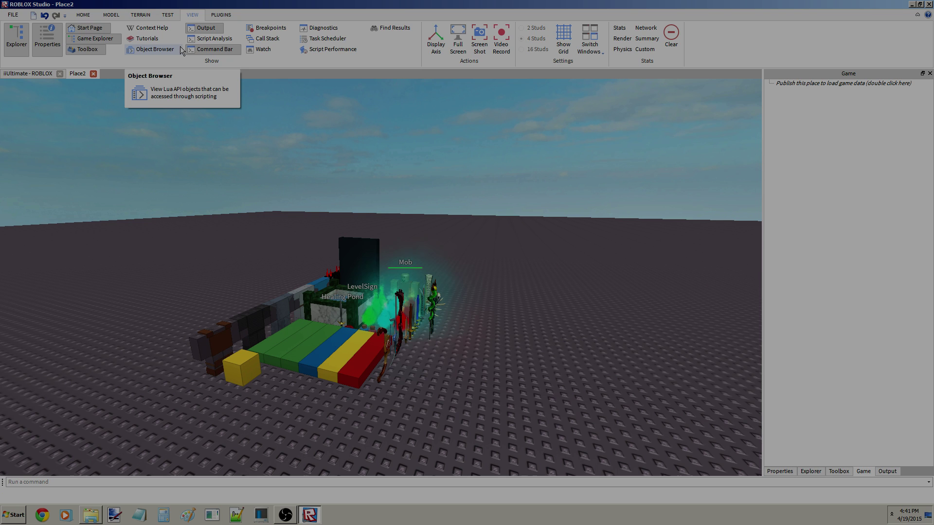
Step: View the installed plugin tools and the Object Browser's class list, then close the browser and return to the basic editing tools
click(221, 14)
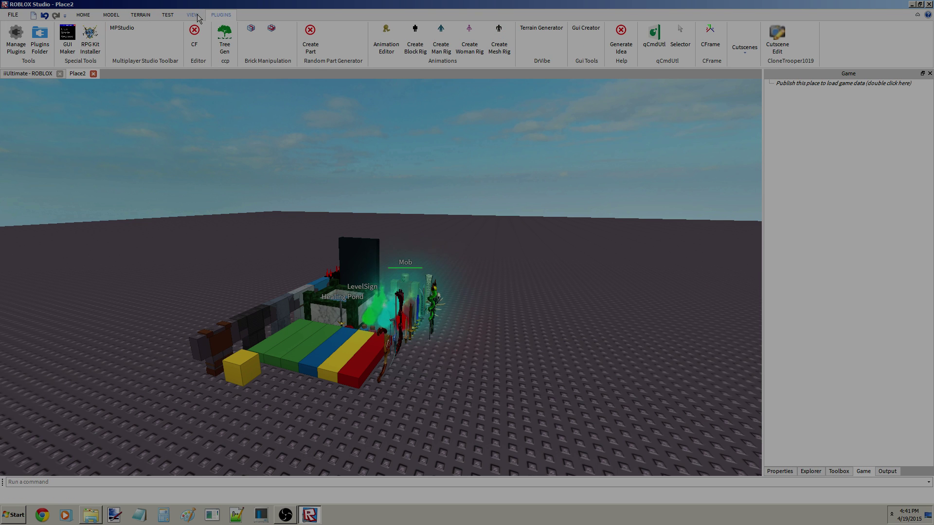
click(192, 15)
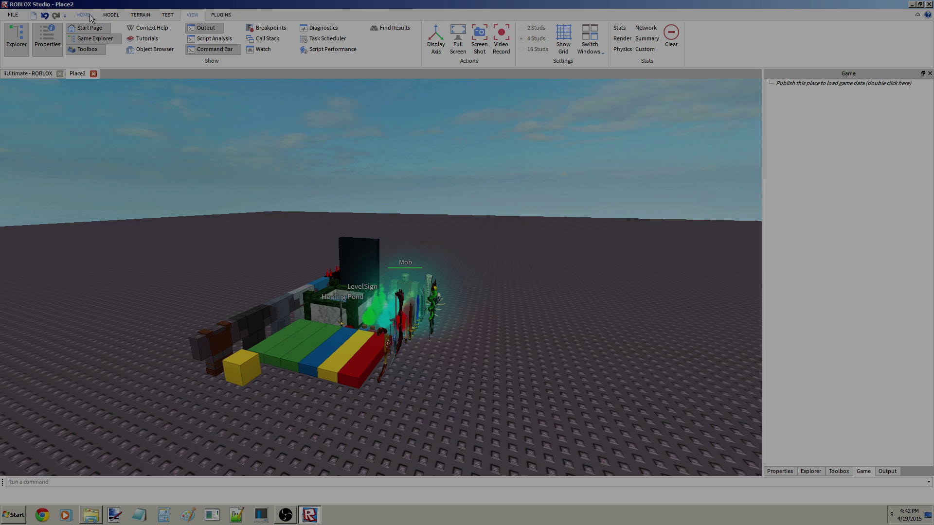
click(155, 49)
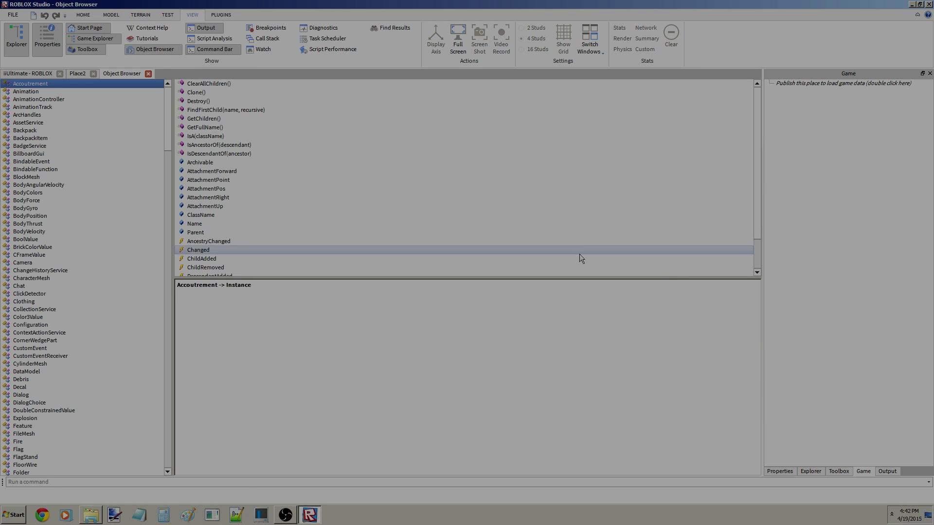
click(148, 74)
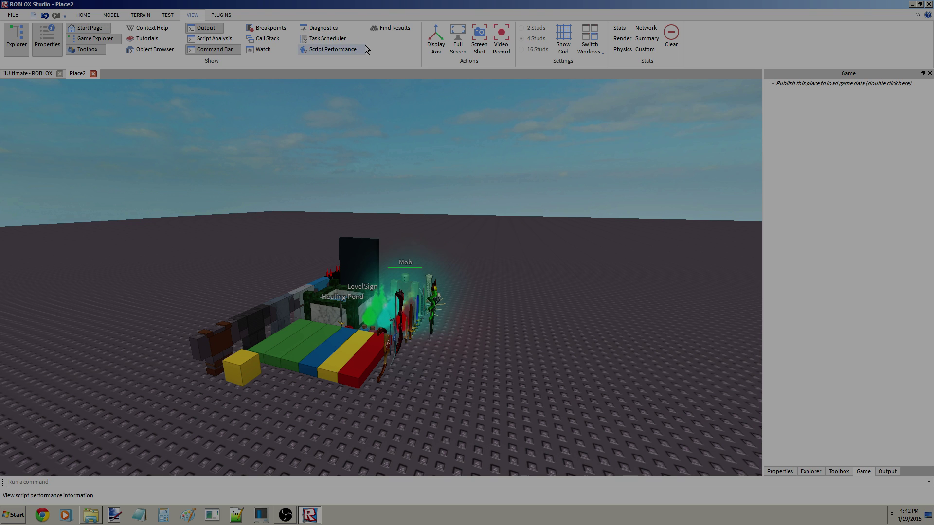
click(76, 17)
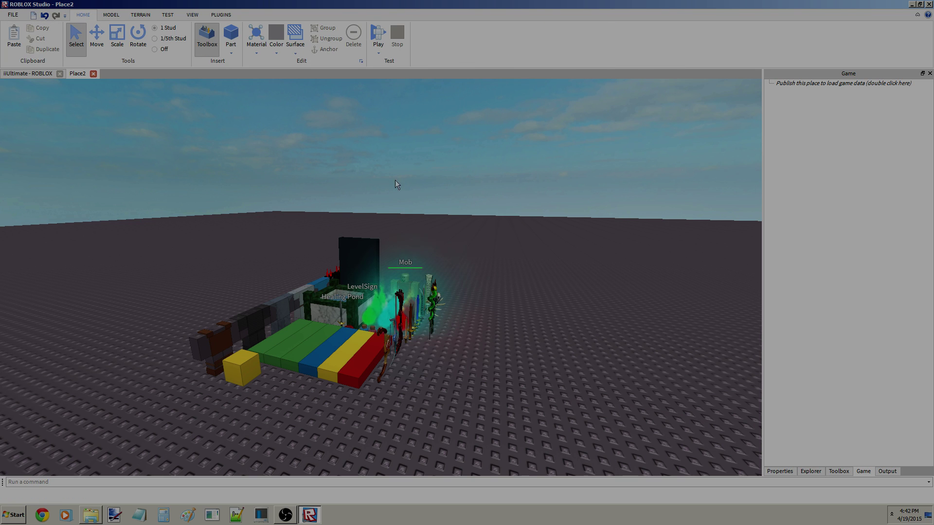
Step: Bring the Explorer forward, view the whole RPG Starter Kit model and check which models its ARMORS group contains
click(810, 471)
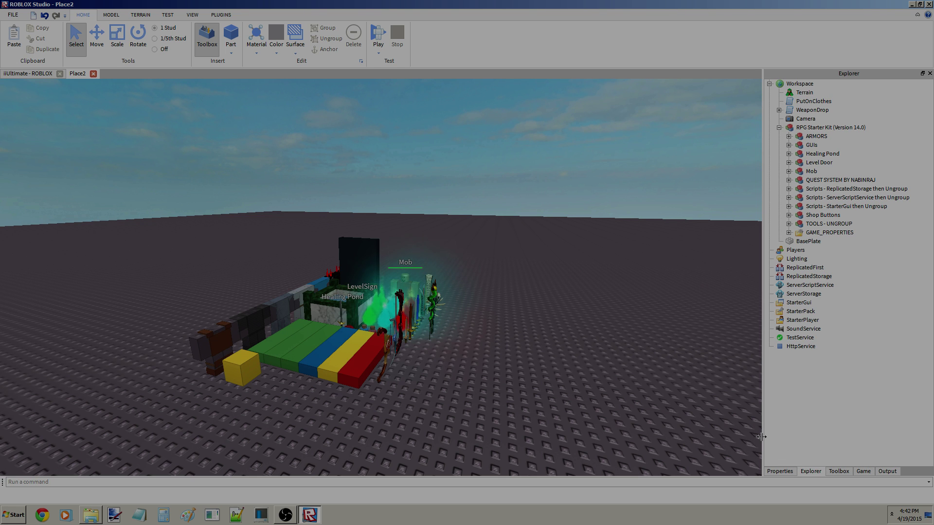
right_drag(565, 284, 564, 284)
scroll(565, 284, down, 5)
click(471, 252)
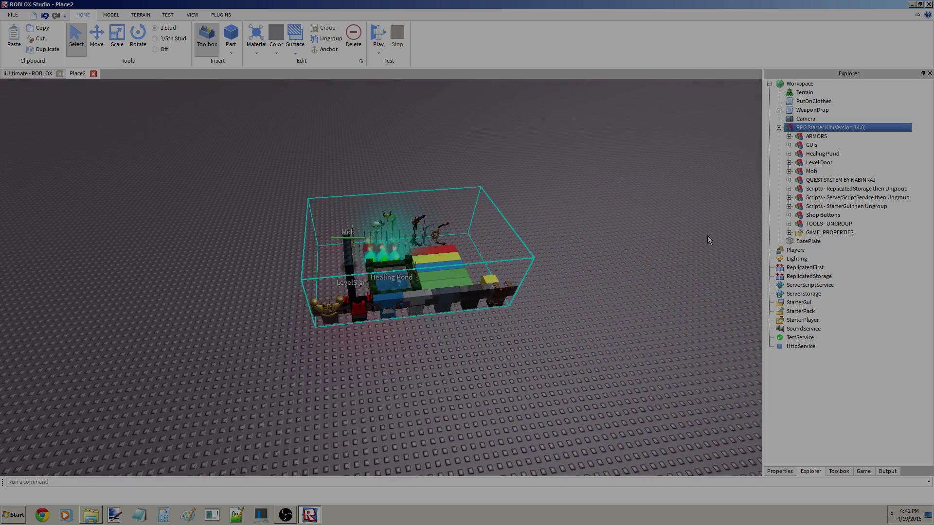
click(902, 386)
click(789, 137)
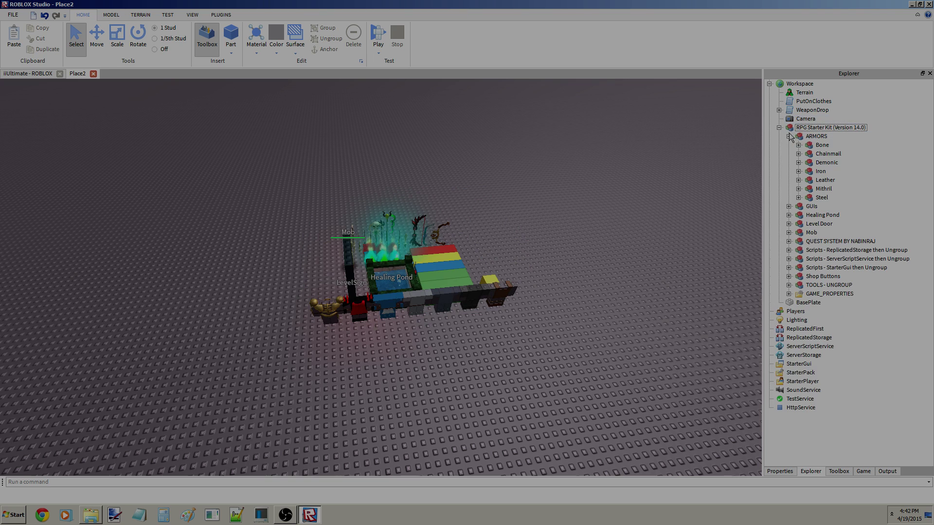
click(788, 136)
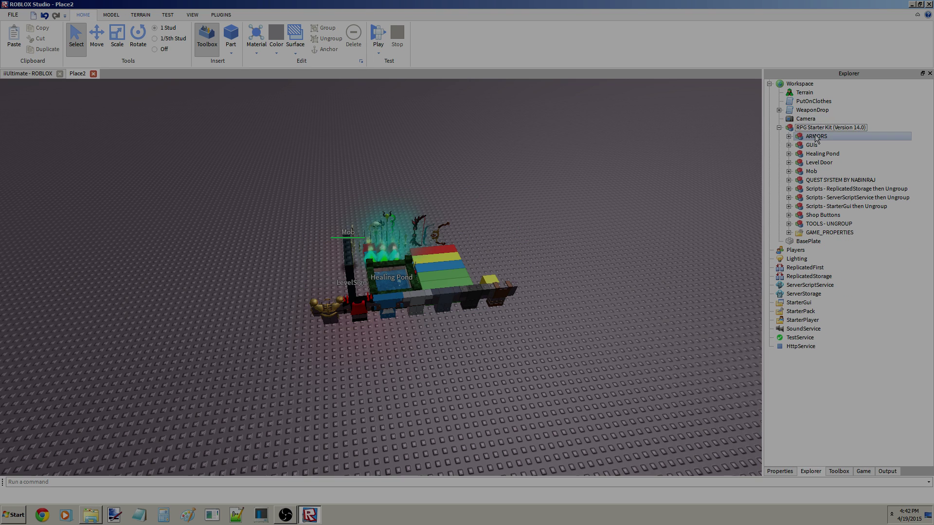
Step: Select the ARMORS group and examine its row of armor models in the 3D view from both sides
click(816, 137)
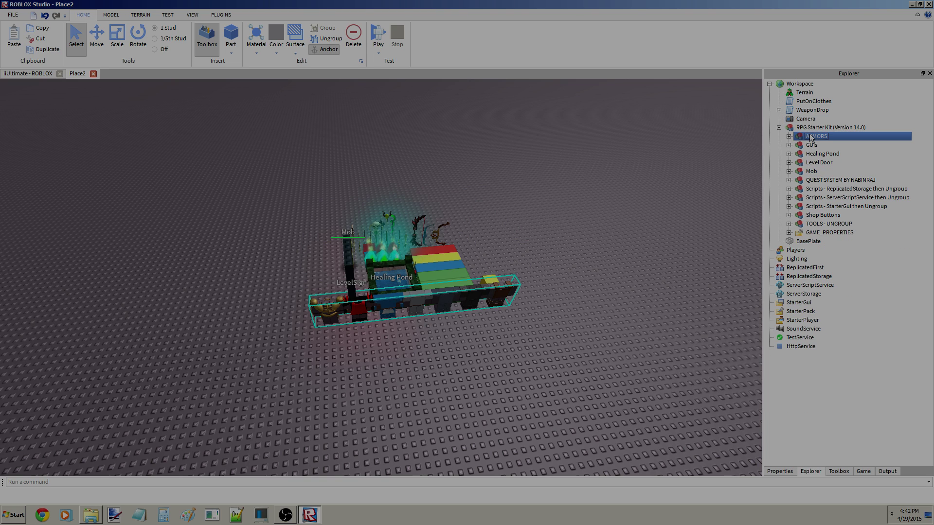
key(w)
key(d)
right_drag(414, 121, 414, 121)
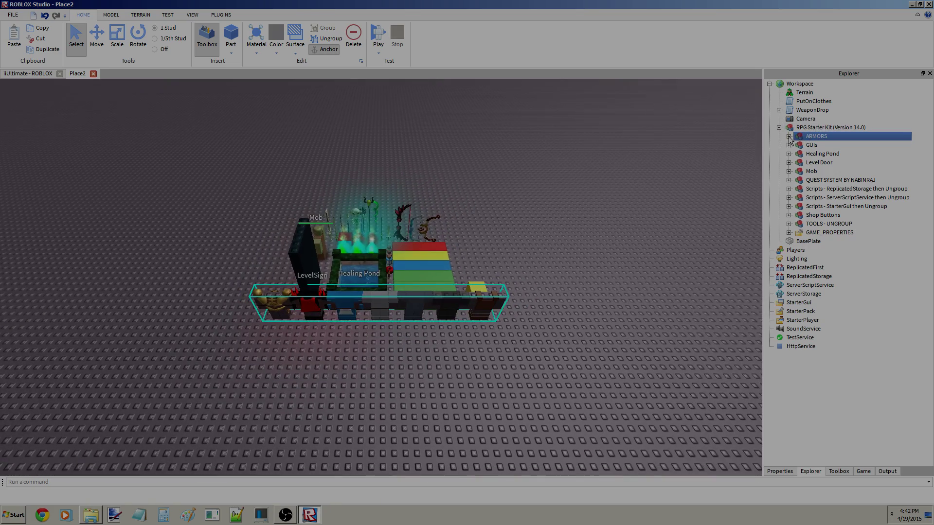
key(d)
right_drag(721, 147, 725, 147)
key(w)
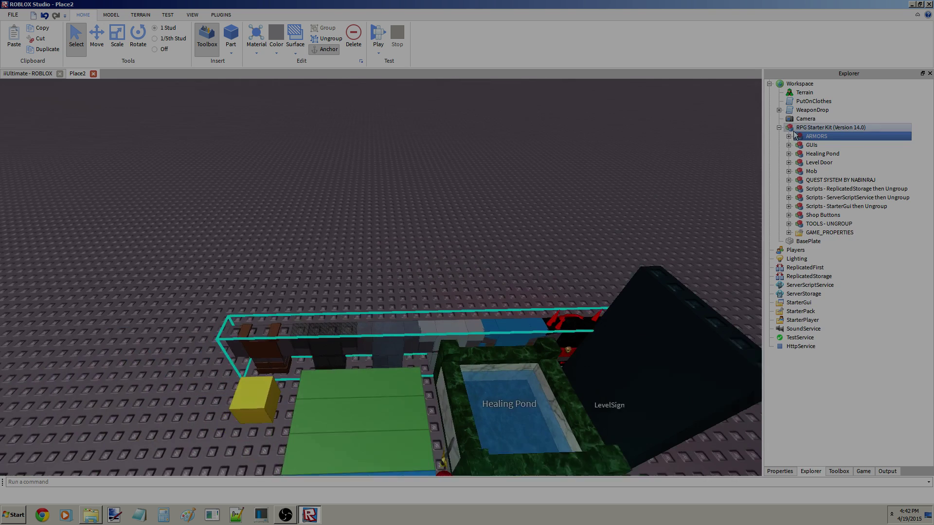
Step: Cut the ARMORS group from the RPG Starter Kit model and paste it into ReplicatedStorage
right_click(794, 135)
click(789, 137)
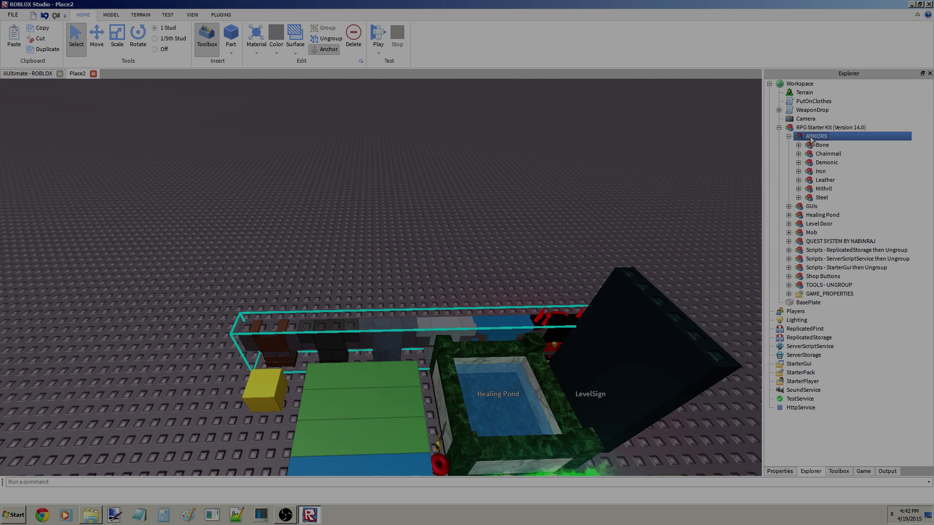
right_click(810, 139)
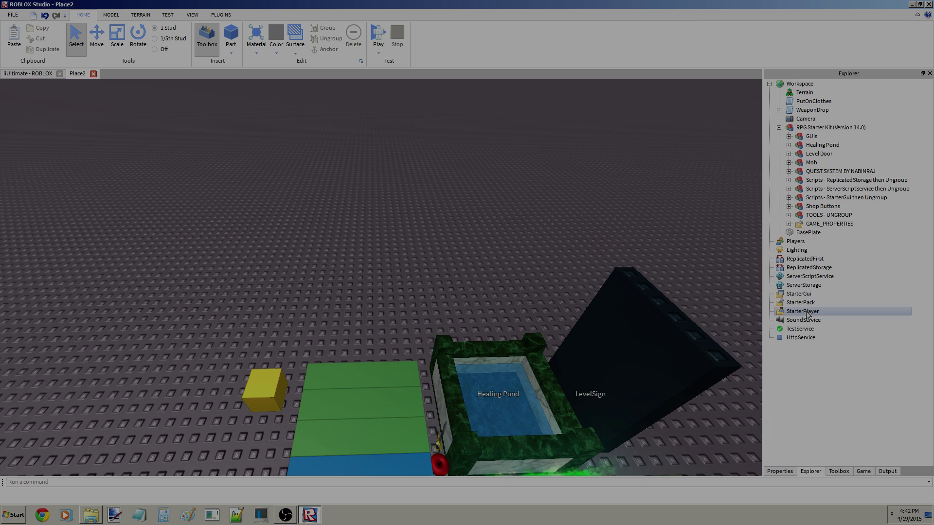
click(825, 268)
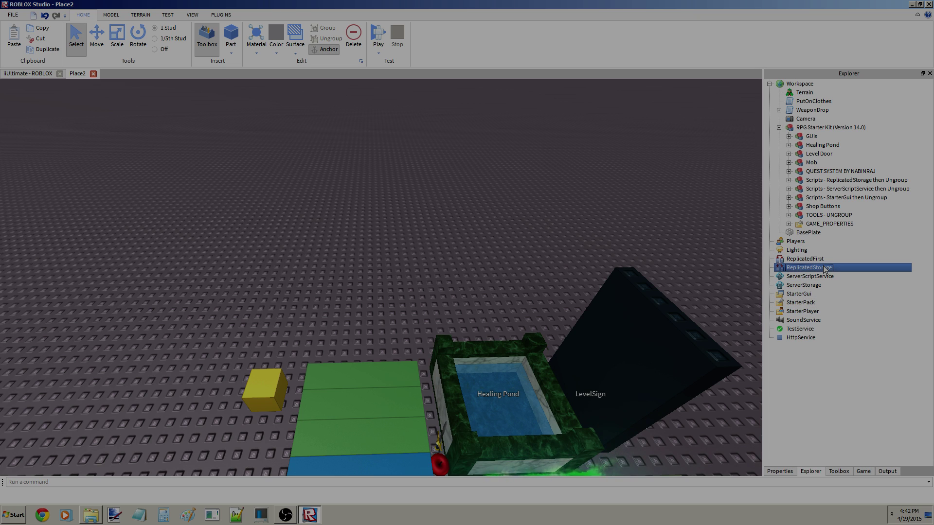
key(ctrl+shift+v)
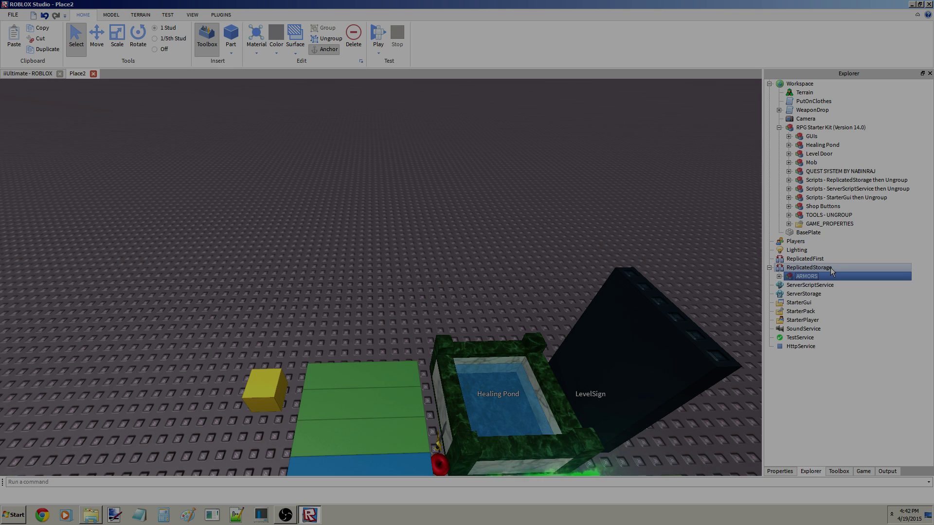
right_click(832, 268)
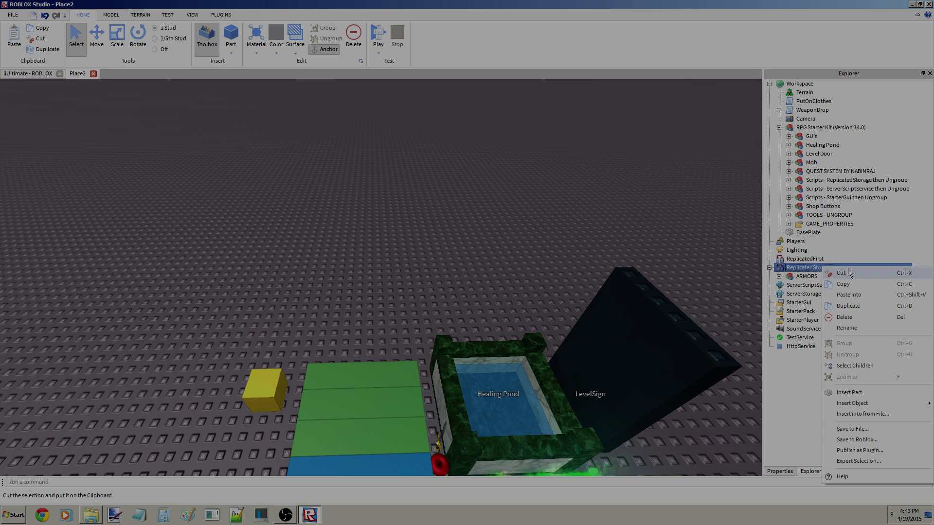
click(817, 188)
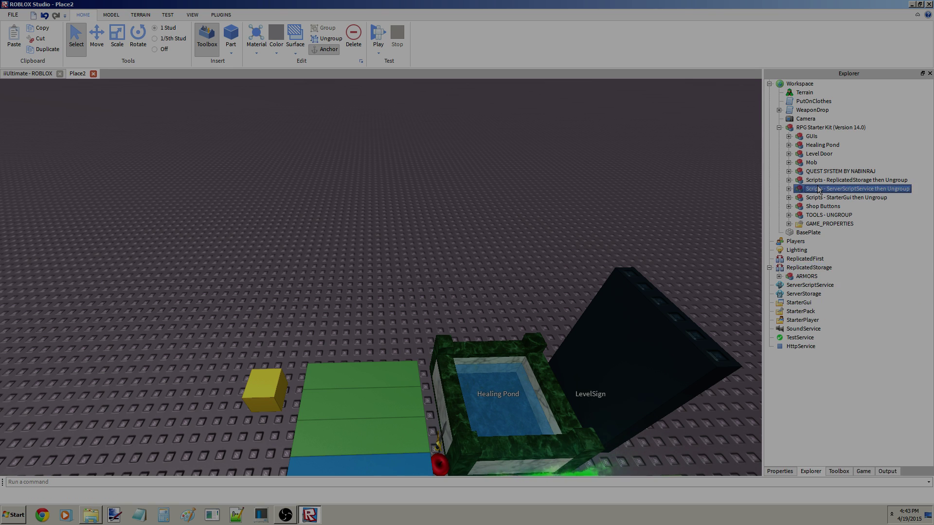
Step: Cut the GUIs group from the RPG Starter Kit model and paste it into StarterGui
right_click(820, 137)
click(828, 140)
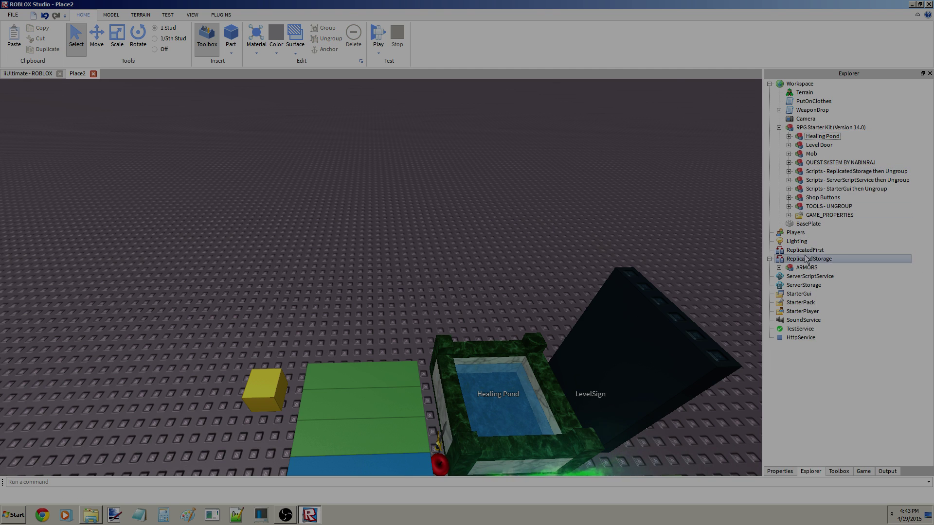
click(802, 303)
right_click(809, 294)
click(827, 318)
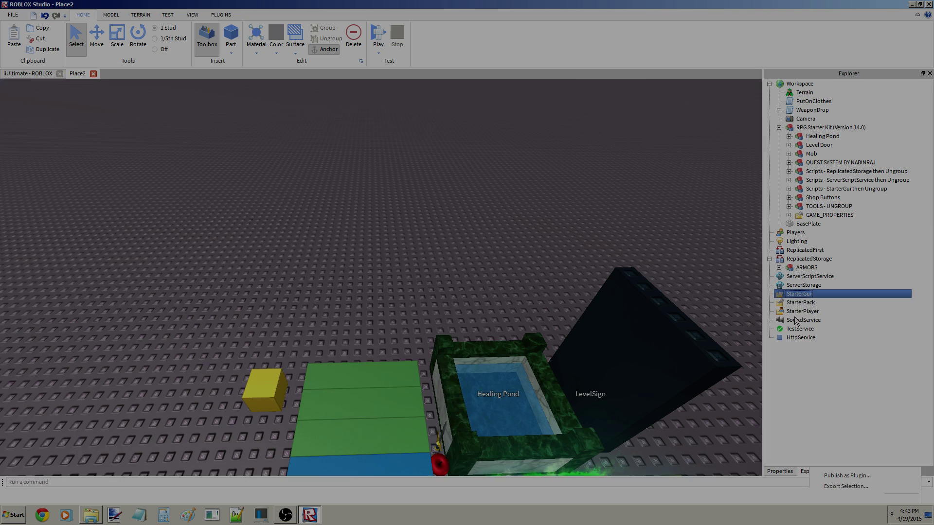
Step: Move the "StarterGui then Ungroup" group out of GUIs directly into StarterGui and ungroup it
click(779, 302)
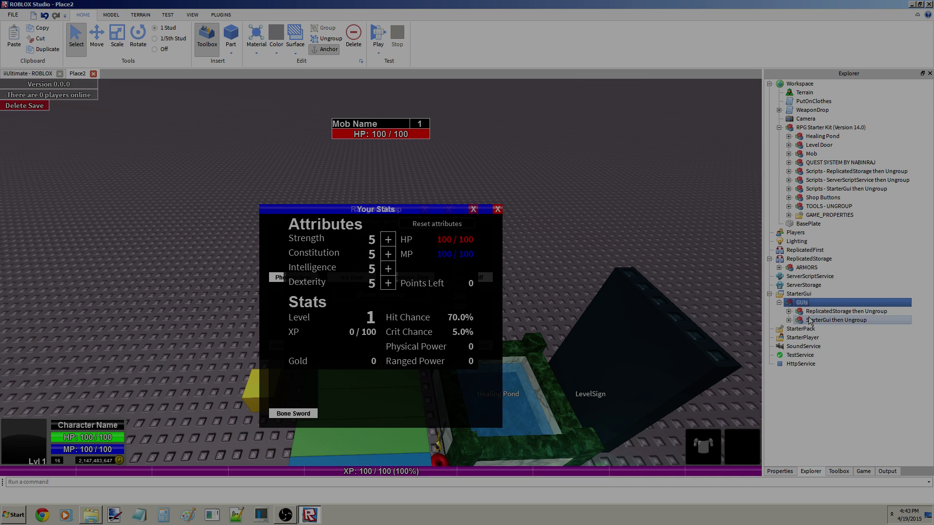
click(829, 320)
right_click(822, 320)
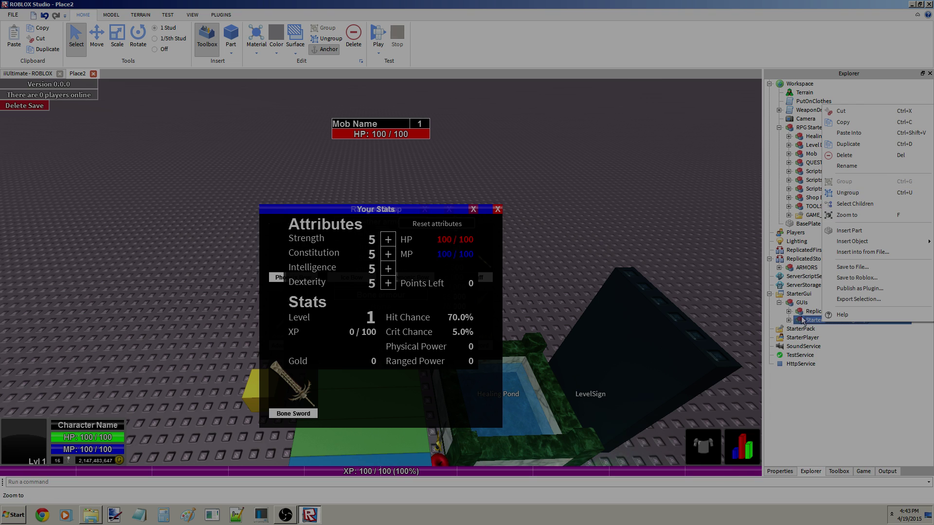
click(859, 195)
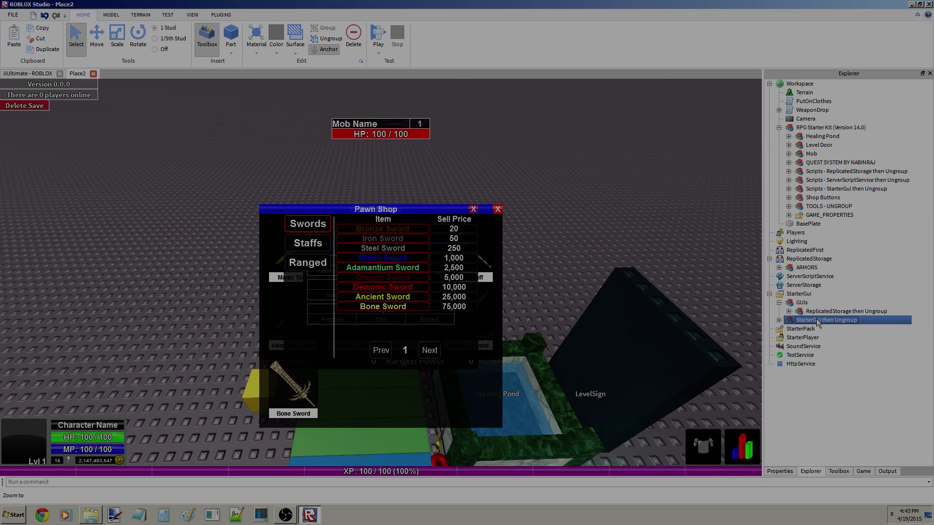
right_click(816, 320)
click(857, 188)
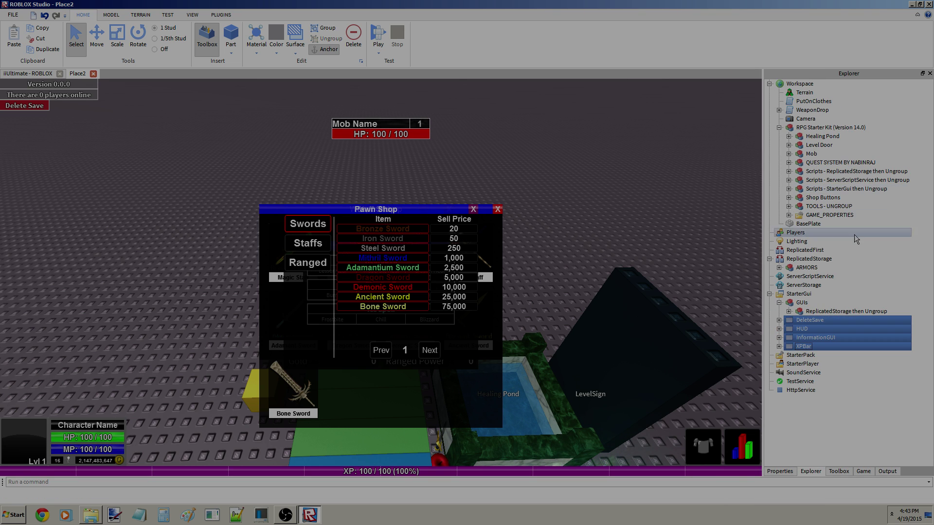
Step: Move the "ReplicatedStorage then Ungroup" group out of GUIs into ReplicatedStorage and ungroup it
drag(839, 310, 827, 262)
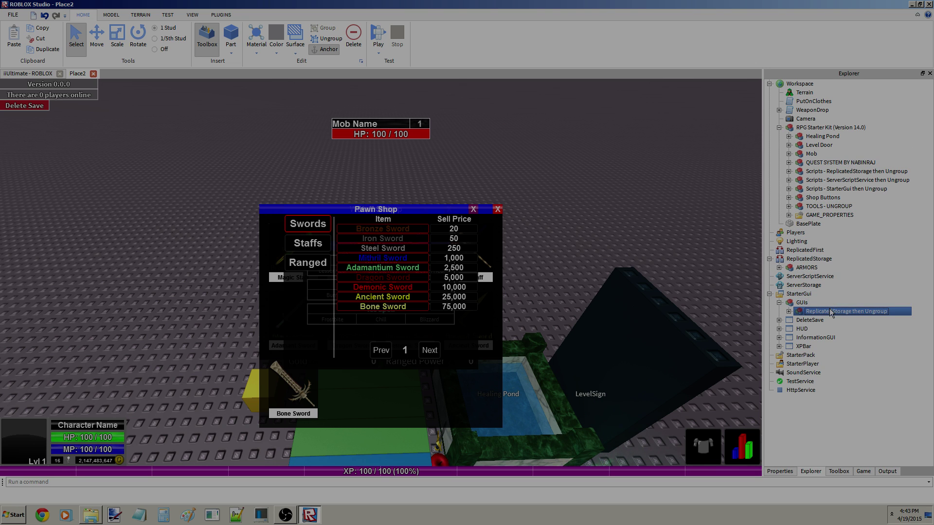
right_click(829, 310)
click(842, 102)
right_click(803, 261)
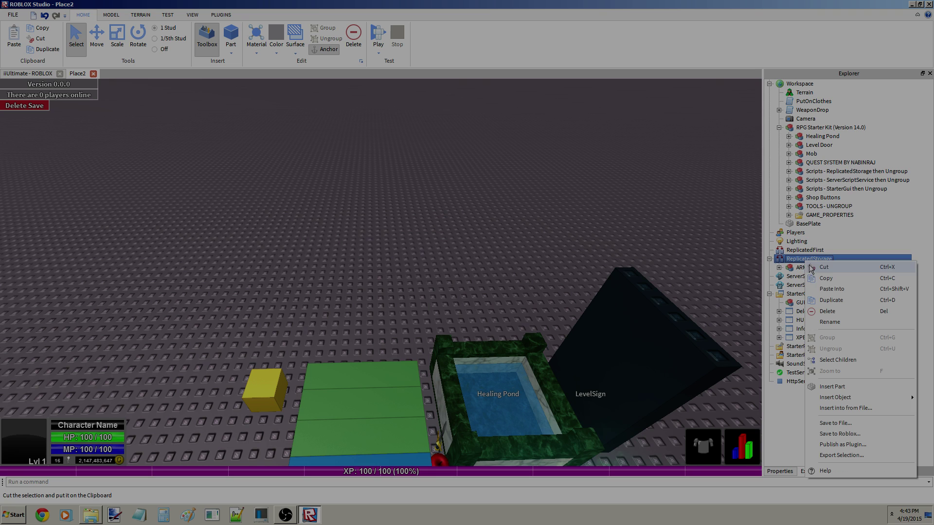
click(842, 290)
right_click(819, 277)
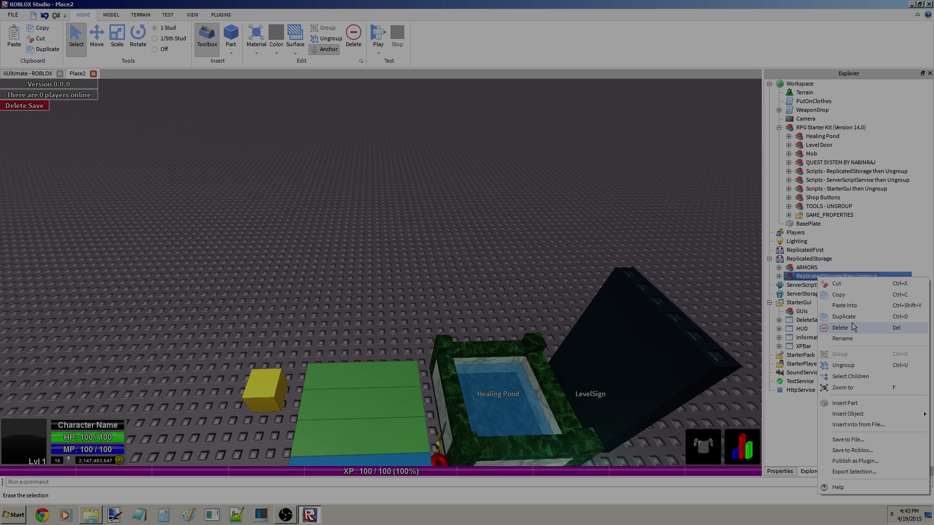
click(849, 365)
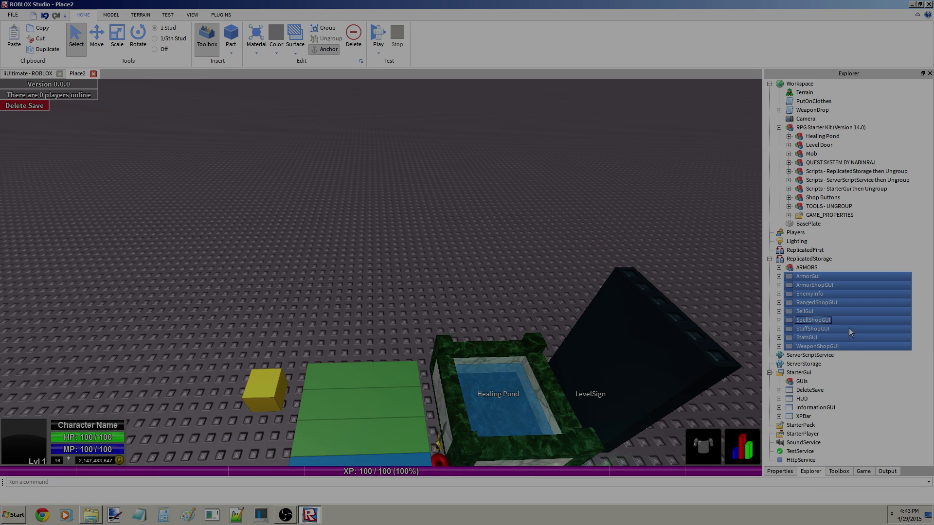
Step: Cut the emptied GUIs group out of StarterGui, then look inside XPBar
right_click(833, 380)
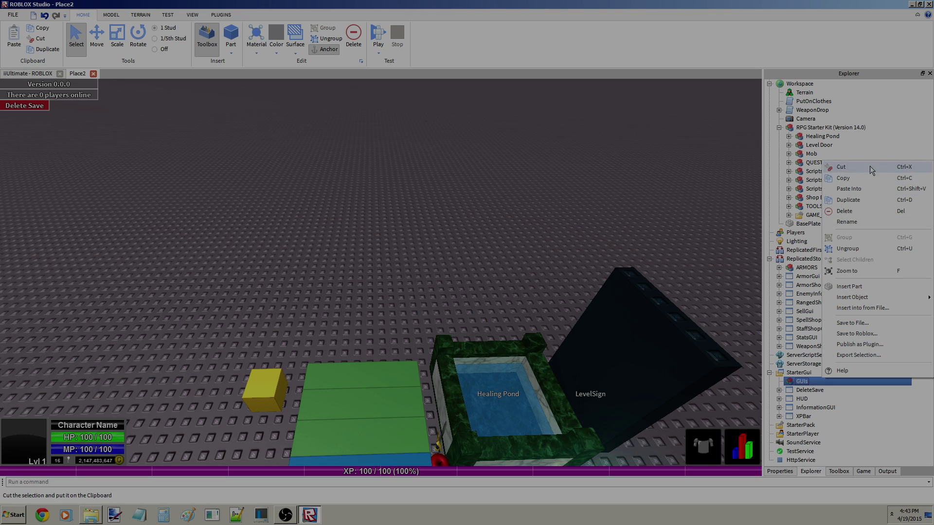
click(841, 167)
click(790, 102)
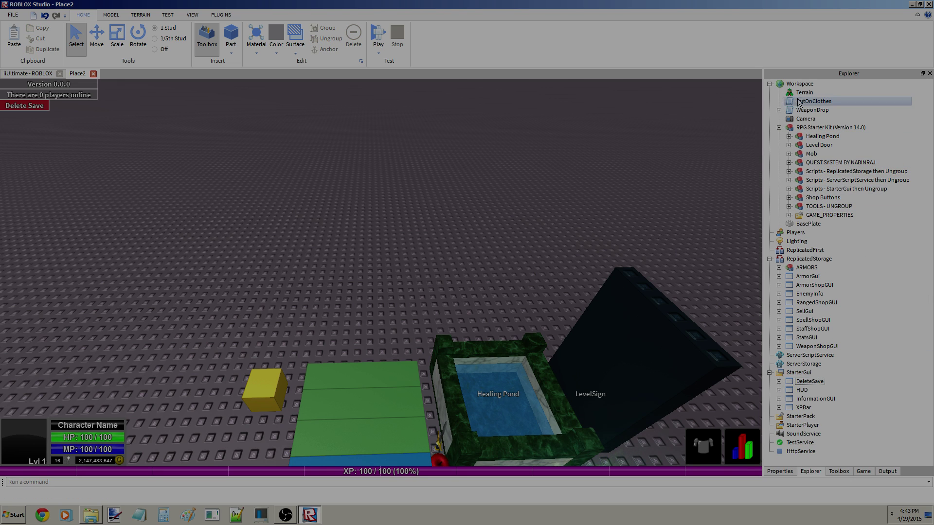
click(778, 408)
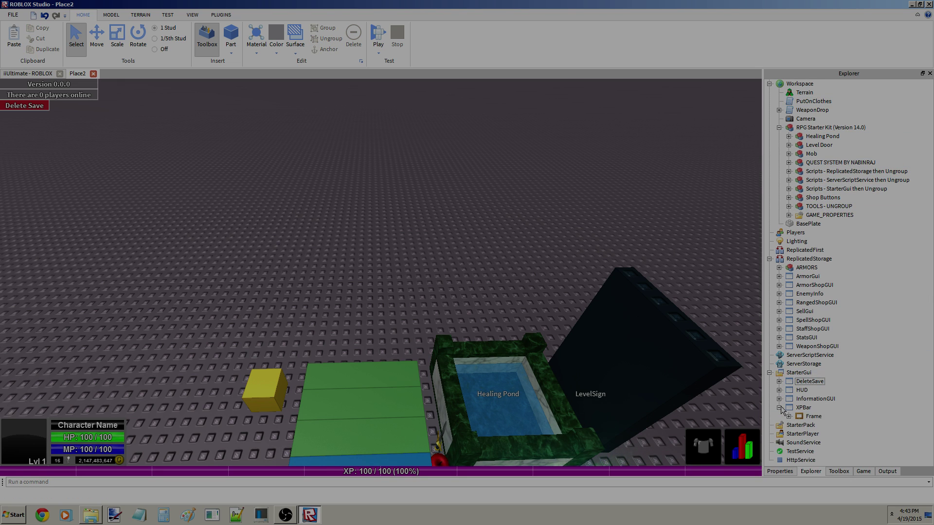
click(779, 408)
Step: Look through the values in the GAME_PROPERTIES folder, then cut it from the RPG Starter Kit model and paste it into Workspace
right_drag(562, 274, 563, 275)
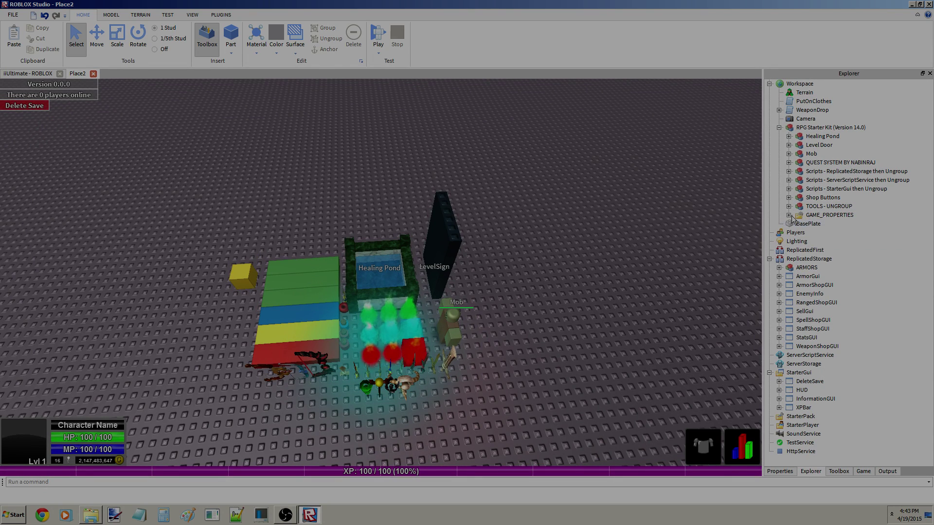
click(788, 215)
scroll(816, 228, down, 3)
scroll(818, 232, down, 3)
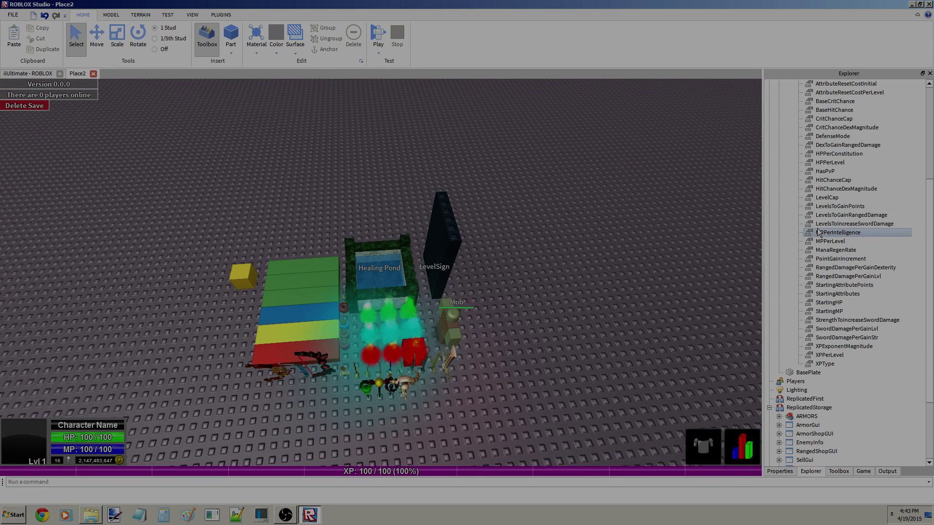
scroll(814, 226, up, 5)
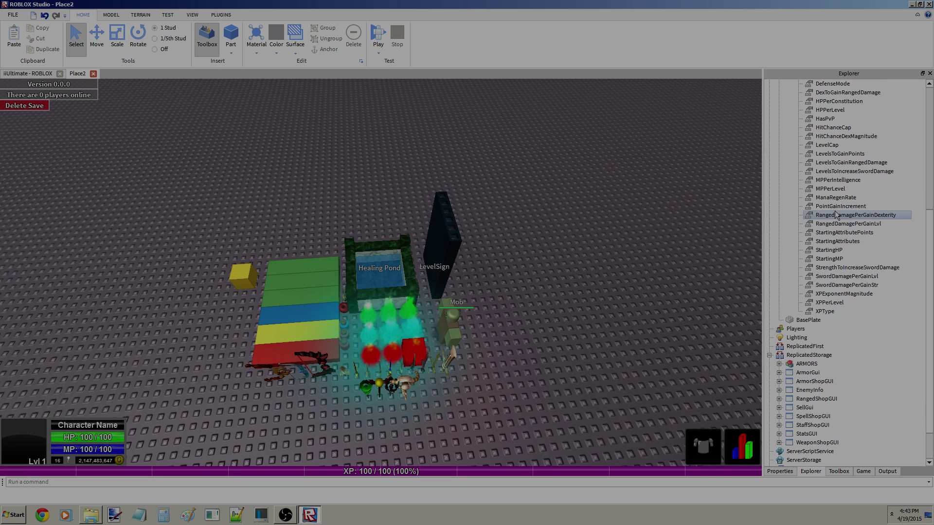
scroll(809, 217, up, 1)
click(826, 215)
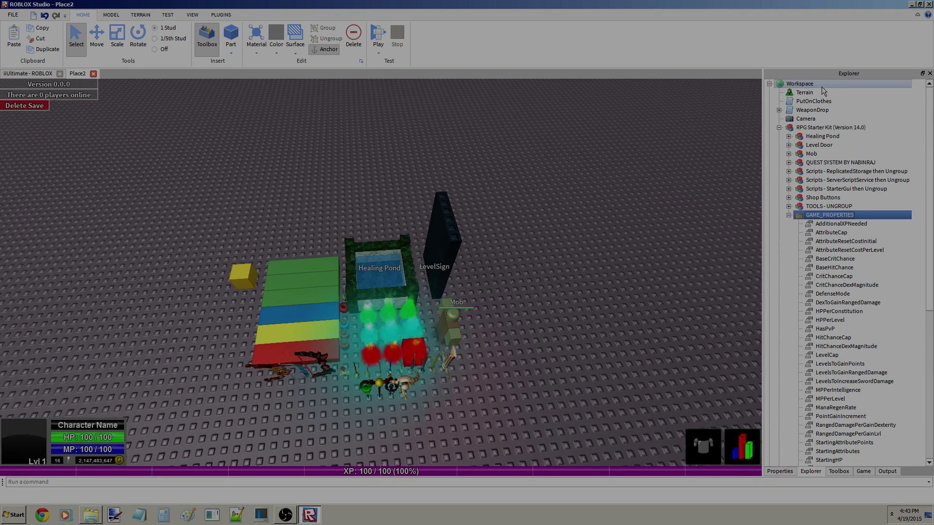
right_click(825, 216)
click(841, 263)
right_click(791, 112)
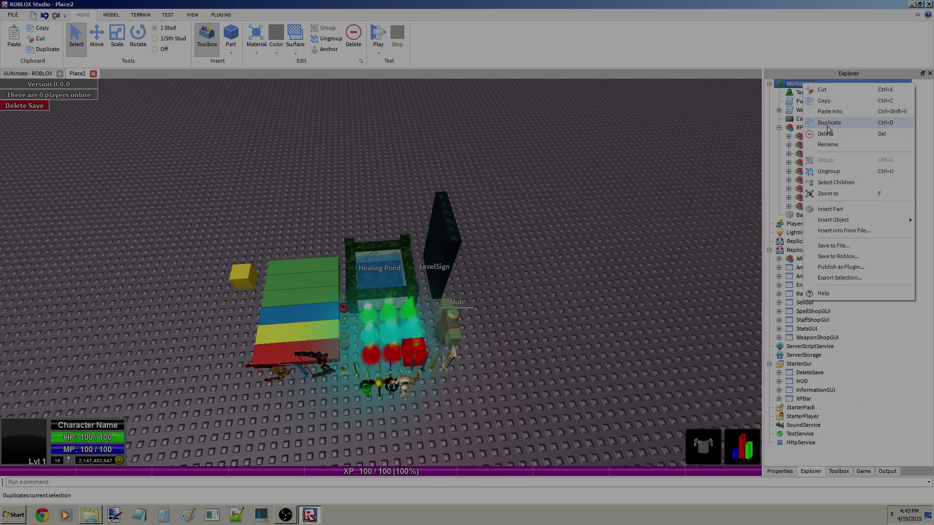
click(810, 118)
Step: Cut the Healing Pond from the RPG Starter Kit model and paste it directly into Workspace
click(790, 128)
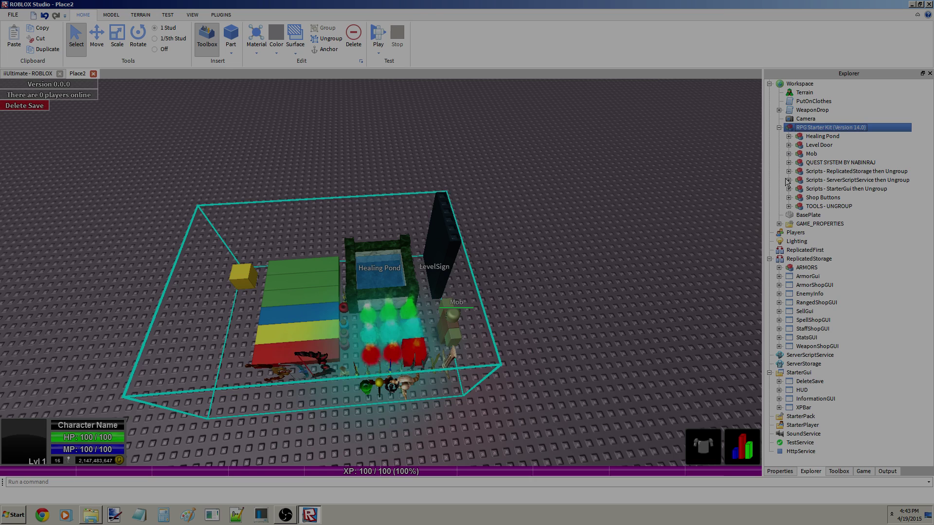
click(812, 137)
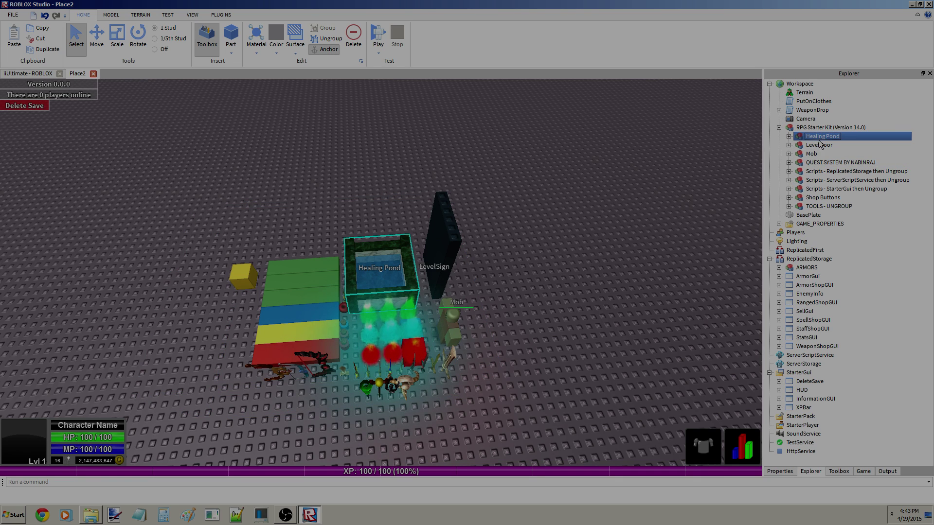
right_click(822, 135)
click(839, 141)
right_click(801, 86)
click(825, 116)
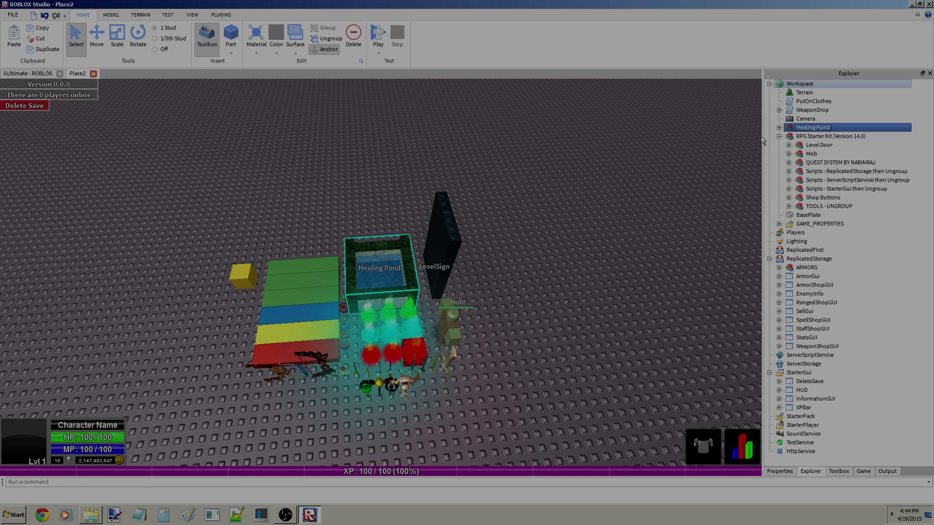
Step: Move the Healing Pond across the baseplate, well behind the other kit models
drag(383, 253, 384, 158)
click(486, 147)
scroll(485, 147, down, 2)
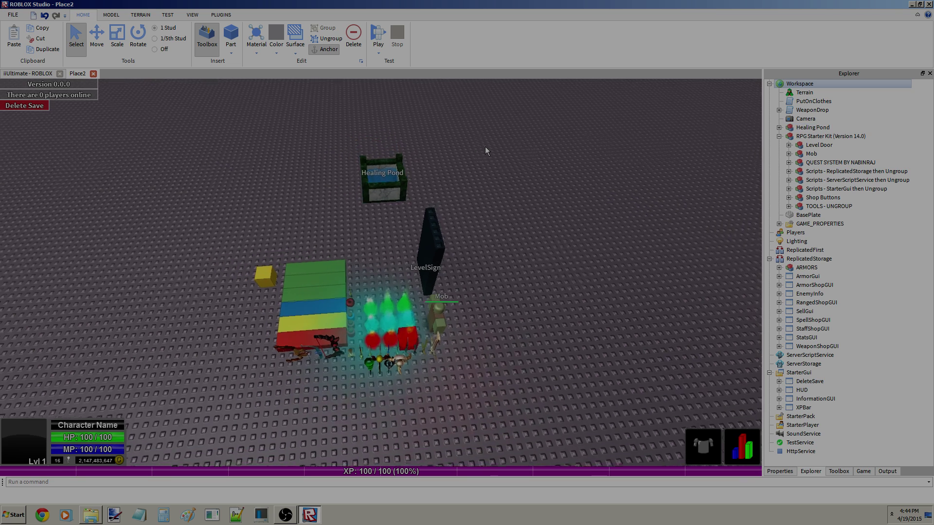
scroll(485, 151, up, 3)
Step: Cut the Level Door group out of the RPG Starter Kit model
click(819, 144)
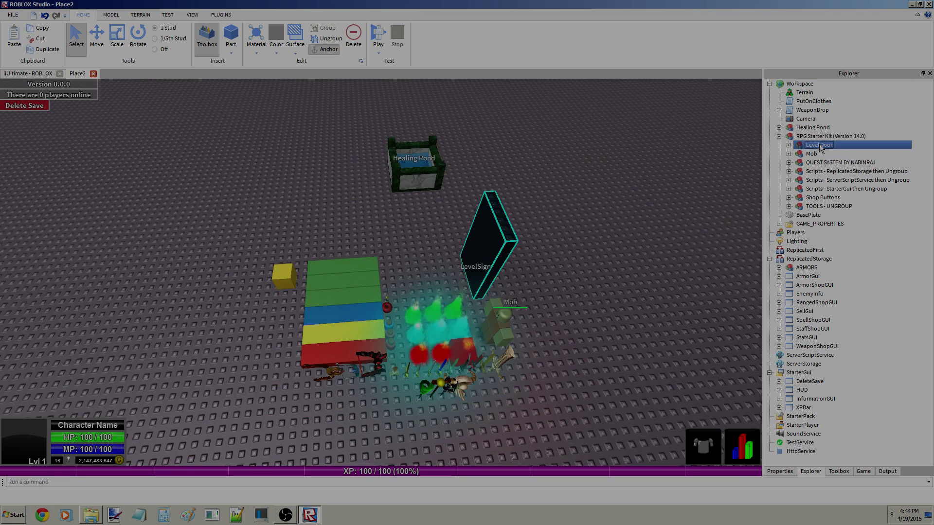
right_click(819, 145)
click(828, 150)
Step: Search My Models for "level door" and insert the Upgraded Level Door into the place
click(839, 471)
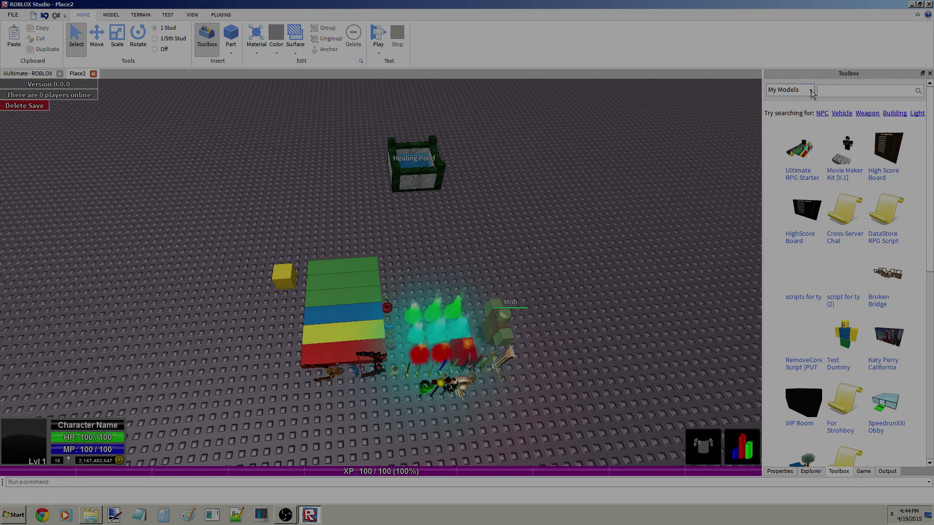
click(834, 90)
text(level doo)
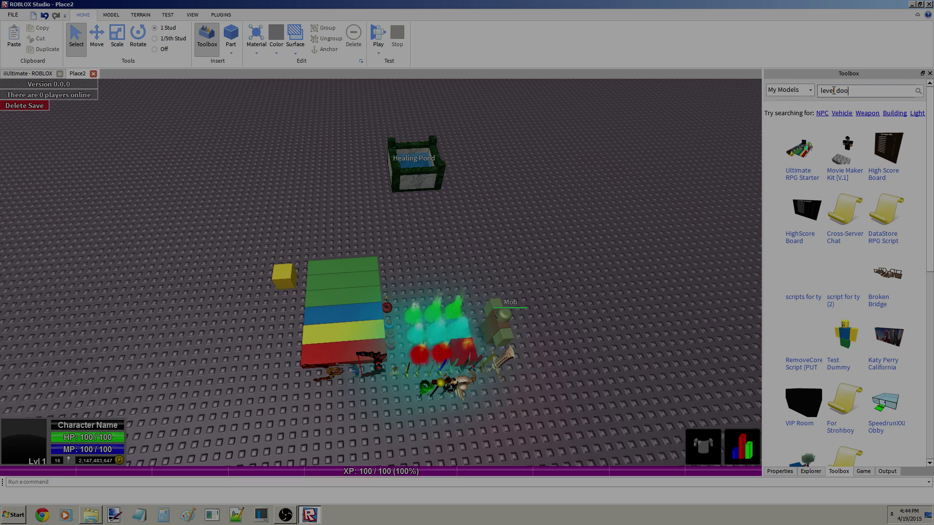
text(r)
key(Return)
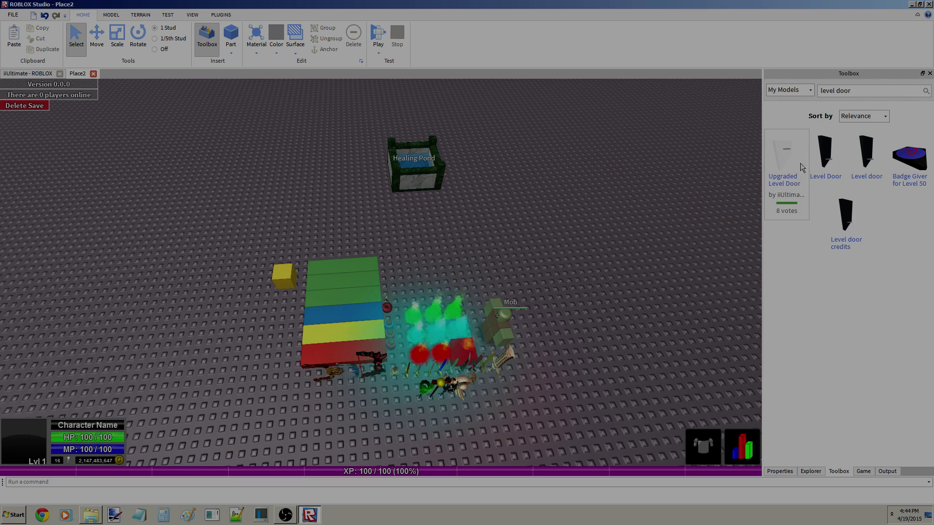
click(800, 164)
Step: Rotate the inserted Level Door and move it clear of the kit models to stand beside the Healing Pond
scroll(494, 233, up, 3)
right_drag(494, 234, 482, 234)
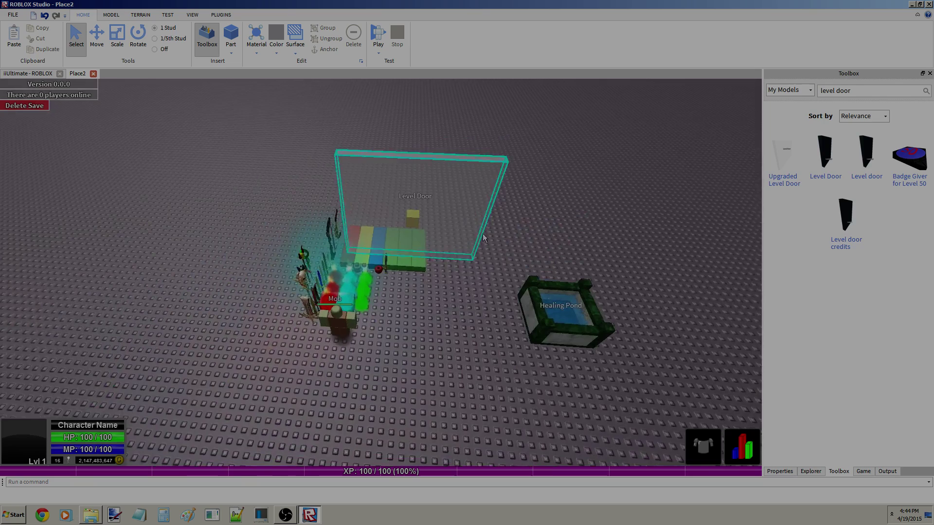
mouse_move(477, 212)
mouse_down()
mouse_move(539, 217)
mouse_move(508, 171)
mouse_move(528, 206)
mouse_move(509, 210)
mouse_move(501, 189)
mouse_up()
key(r)
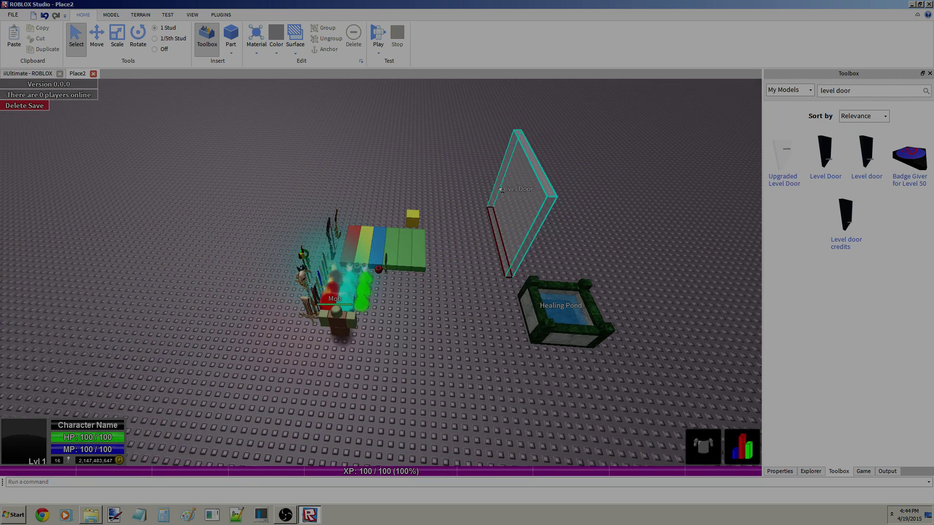
right_drag(501, 189, 500, 190)
drag(500, 189, 406, 204)
click(527, 164)
right_drag(527, 165, 526, 164)
key(w)
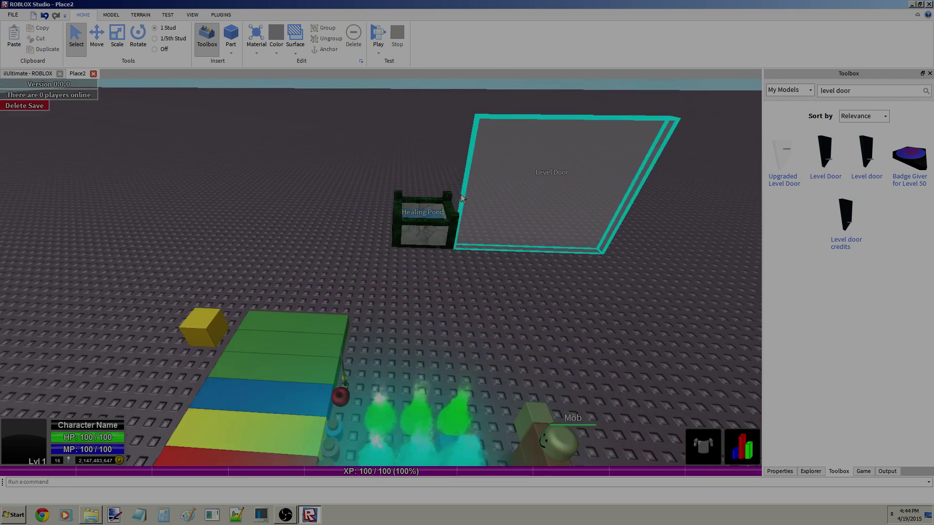
Step: Slide the Healing Pond along the ground with the Move tool to reposition it near the Level Door
click(460, 197)
right_drag(460, 197, 346, 189)
key(ctrl+2)
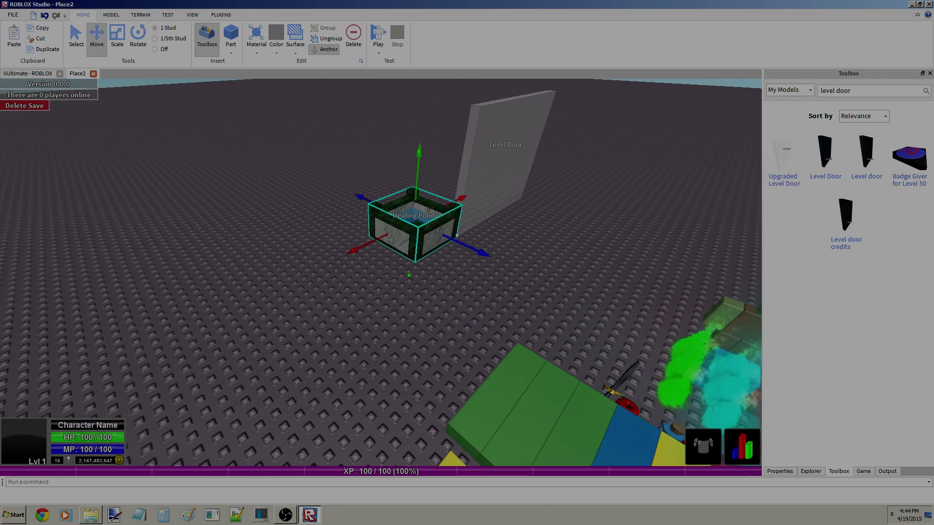
drag(456, 236, 559, 275)
click(544, 180)
Step: Shift the whole RPG Starter Kit model across the baseplate so it sits in front of the Healing Pond and Level Door
key(d)
mouse_move(544, 180)
right_down()
mouse_move(466, 176)
mouse_move(468, 217)
right_up()
key(s)
key(a)
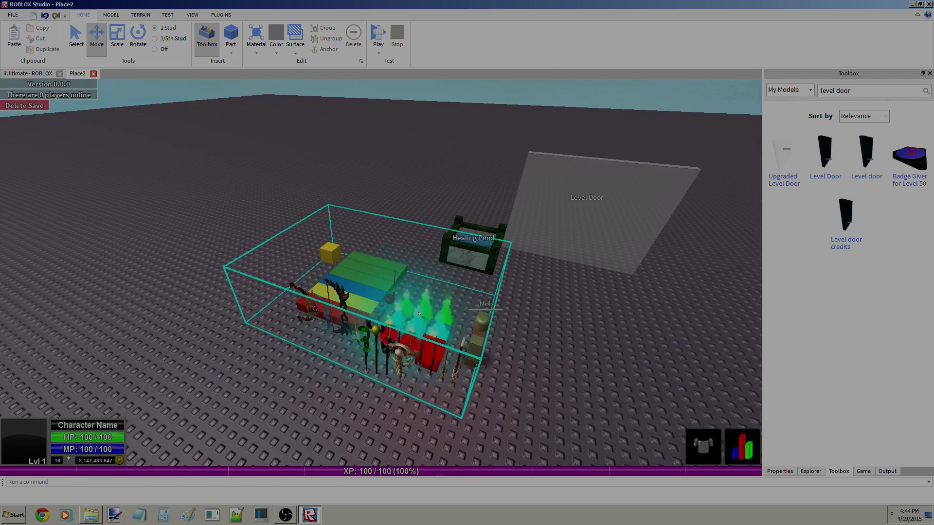
drag(419, 314, 593, 346)
key(d)
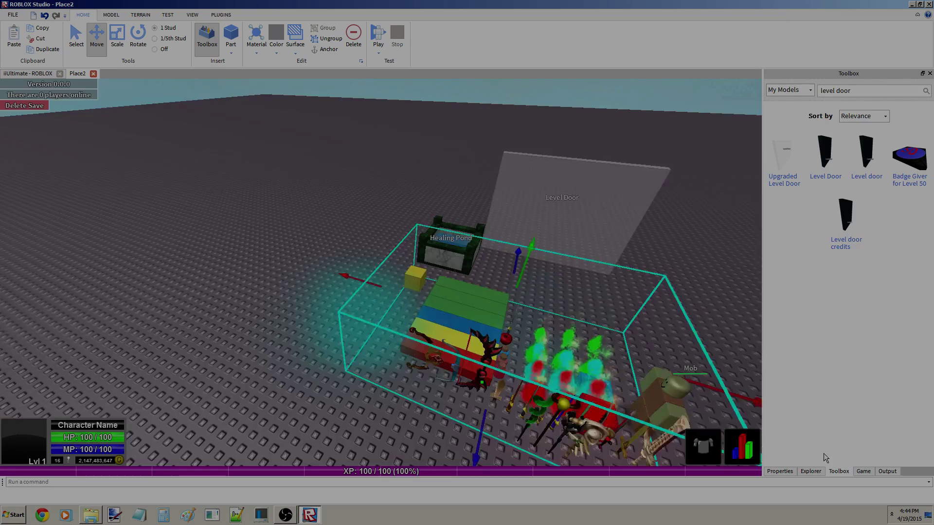
key(w)
Step: Cut the Mob from the RPG Starter Kit model and paste it directly into Workspace
click(811, 473)
right_drag(584, 365, 524, 352)
key(w)
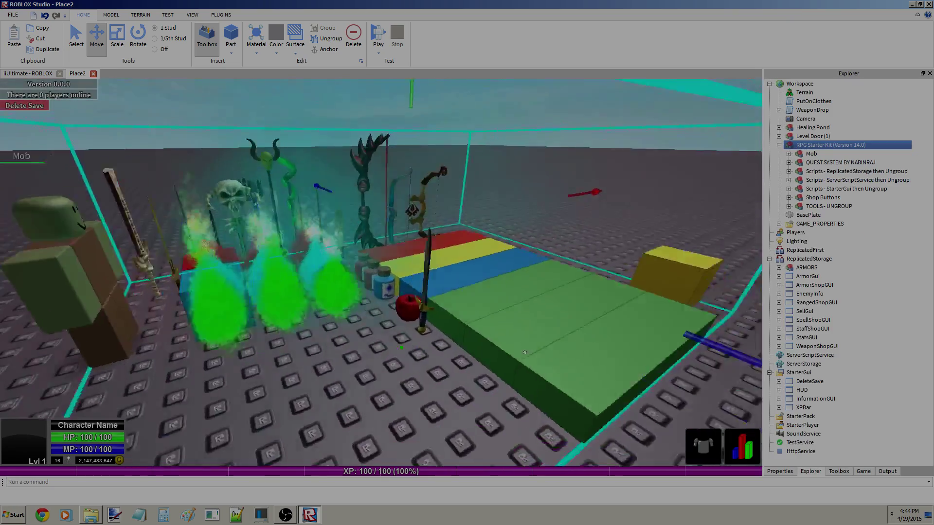
key(f)
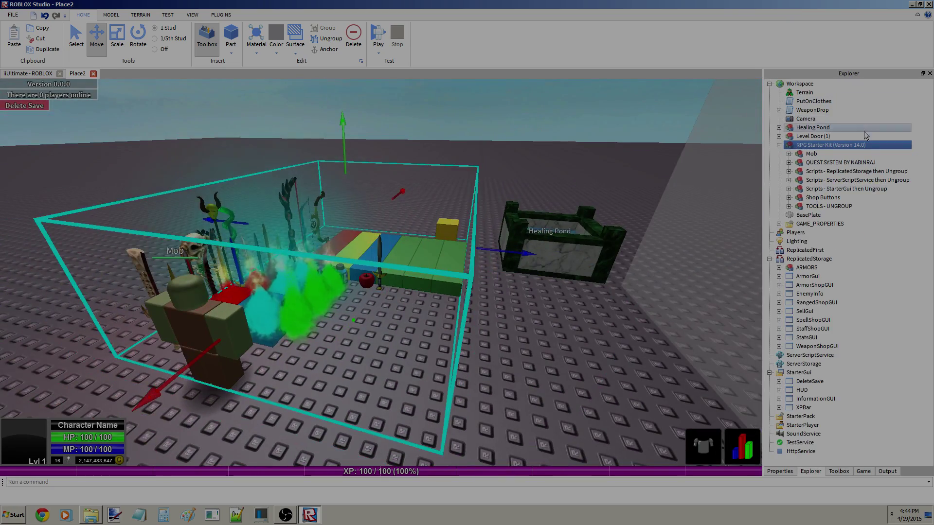
click(812, 136)
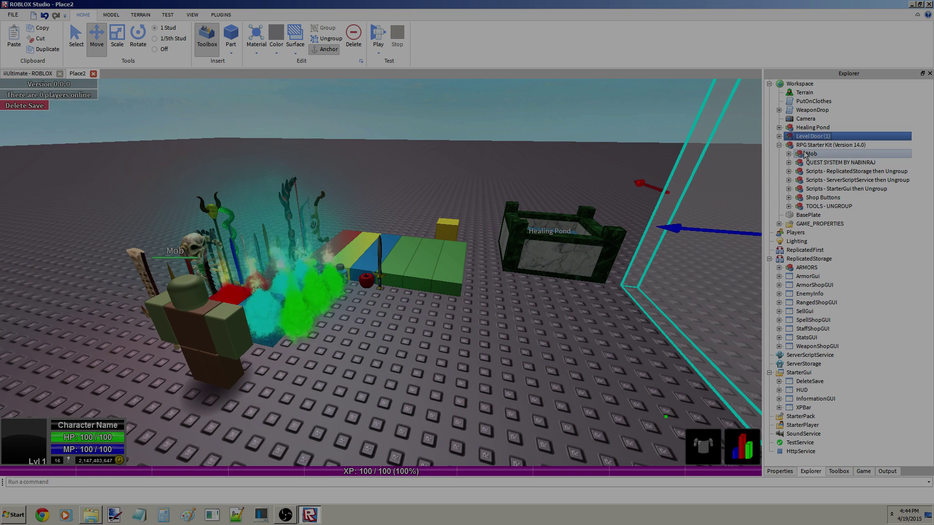
click(789, 154)
click(807, 154)
right_click(806, 156)
click(817, 160)
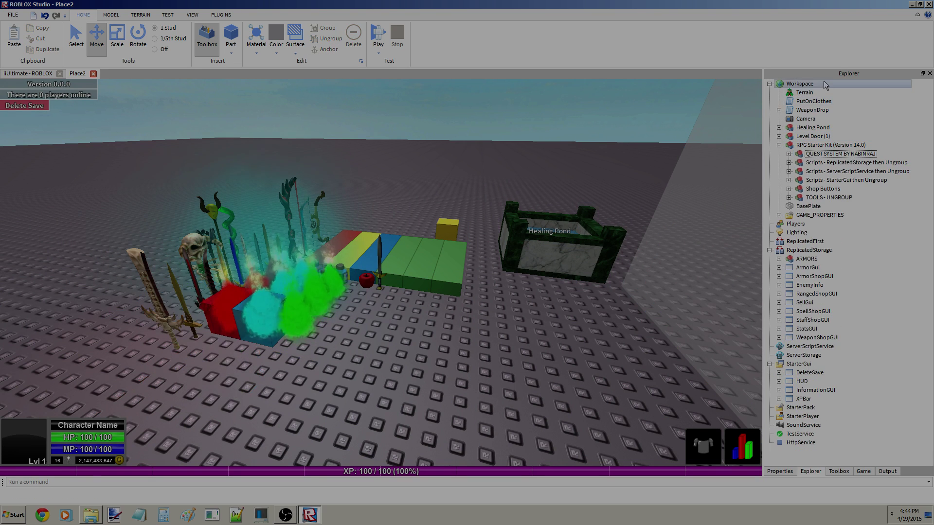
key(ctrl+z)
Step: Remove the QUEST SYSTEM group from the RPG Starter Kit model
click(829, 154)
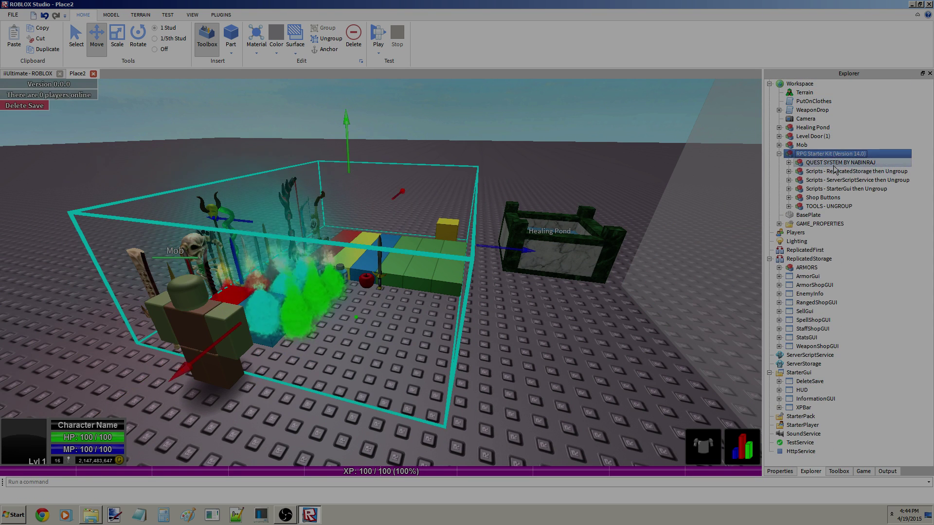
click(834, 166)
right_click(833, 166)
click(838, 208)
Step: Move the "Scripts - ReplicatedStorage then Ungroup" group from the RPG Starter Kit model into ReplicatedStorage and ungroup it
click(821, 165)
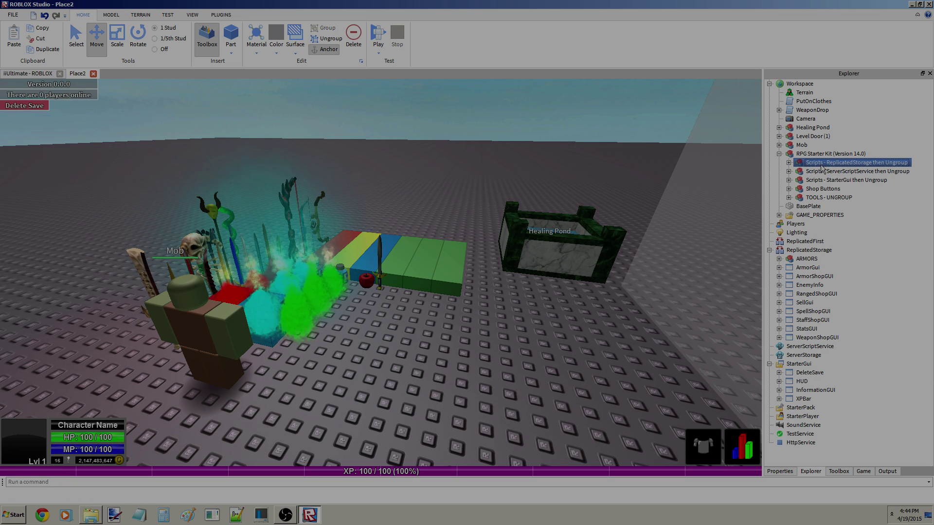
right_click(860, 164)
click(863, 207)
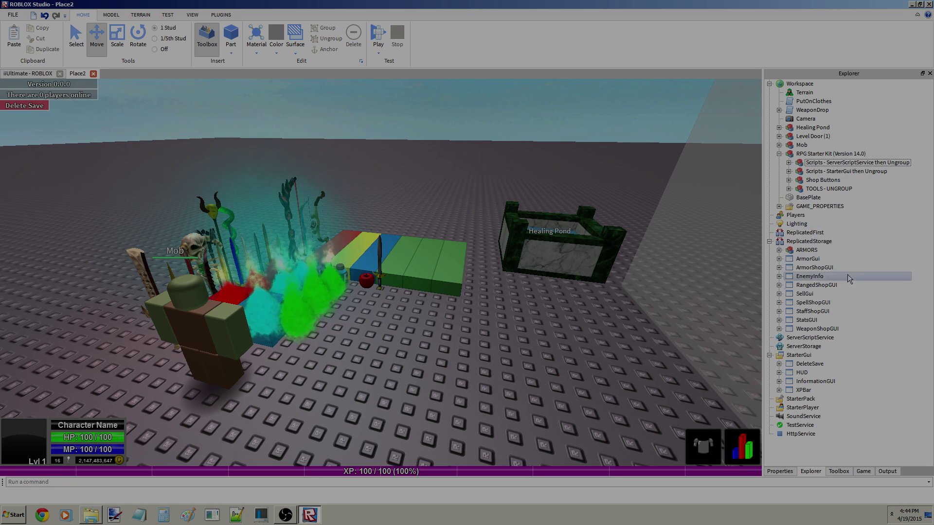
click(822, 243)
right_click(821, 260)
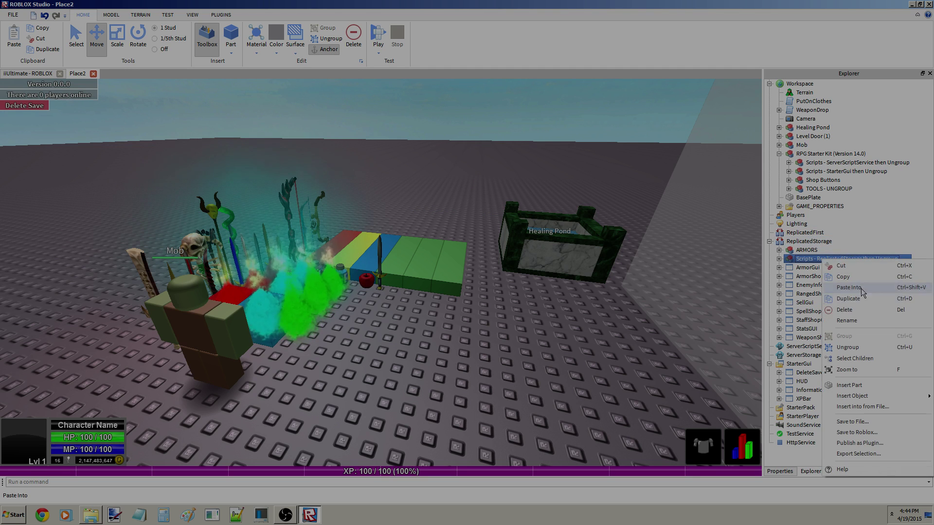
click(847, 347)
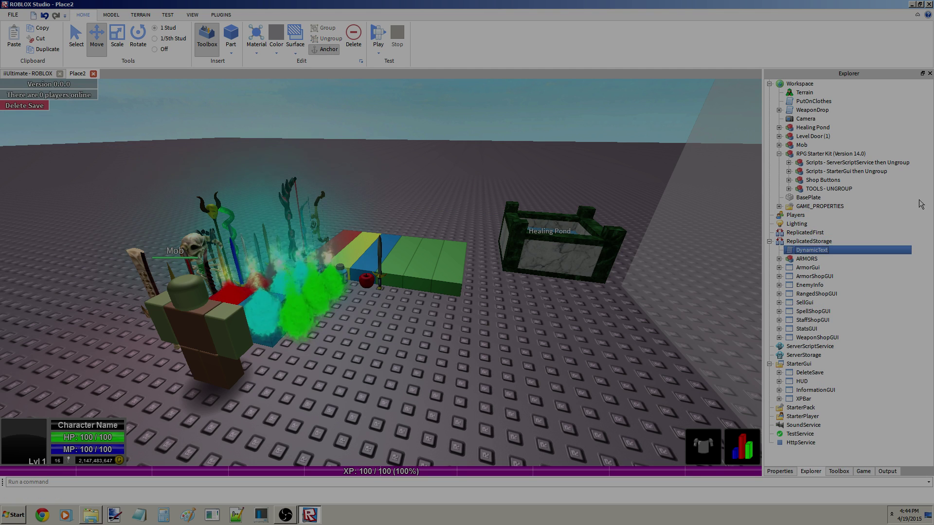
Step: Cut the Shop Buttons group from the RPG Starter Kit model and paste it directly into Workspace
right_click(827, 181)
click(833, 184)
click(799, 83)
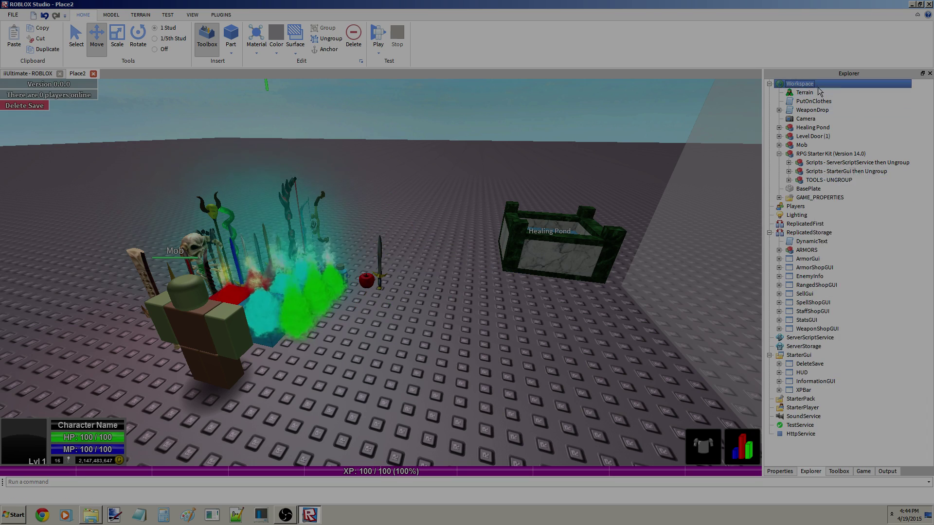
right_click(807, 84)
click(841, 106)
Step: Delete the Shop Buttons group with its row of coloured blocks from the place
click(492, 169)
right_drag(492, 169, 492, 168)
click(418, 203)
drag(418, 204, 531, 134)
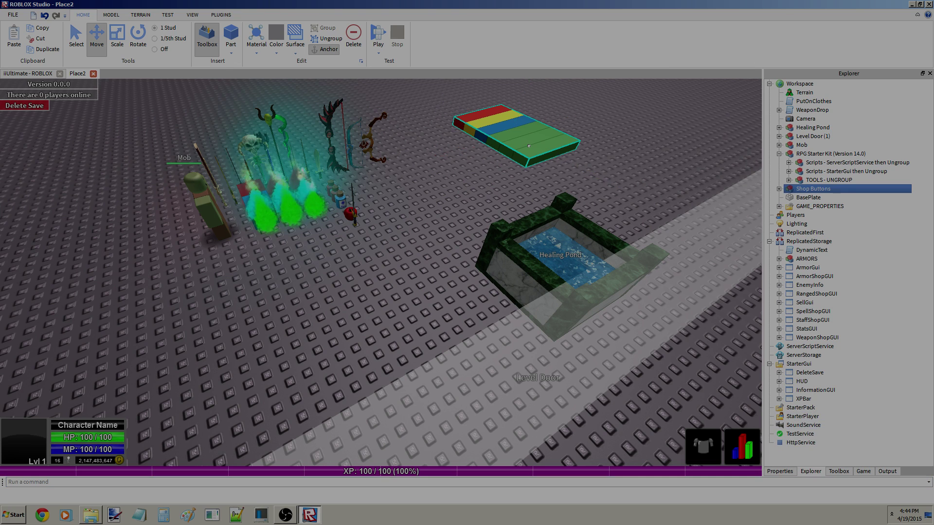
key(Delete)
Step: Find "shops" in My Models, insert Shops! [v1.0], and place the row of shops behind the Mob and Level Door
click(838, 471)
click(790, 89)
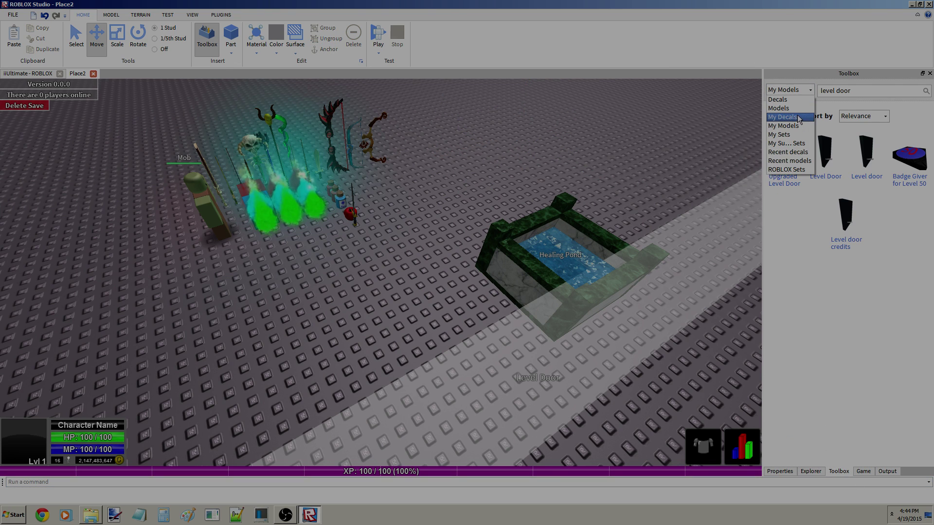
click(783, 126)
text(shops)
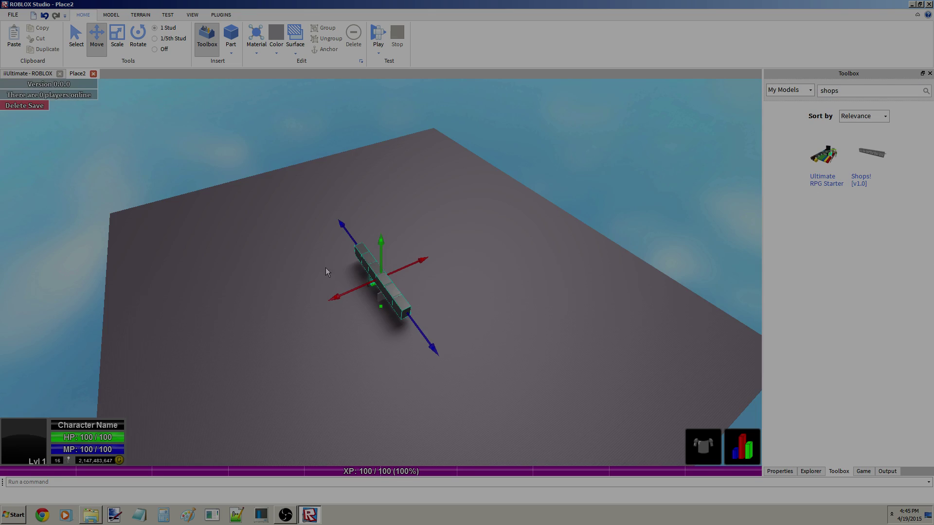
scroll(366, 247, up, 5)
right_drag(374, 258, 367, 248)
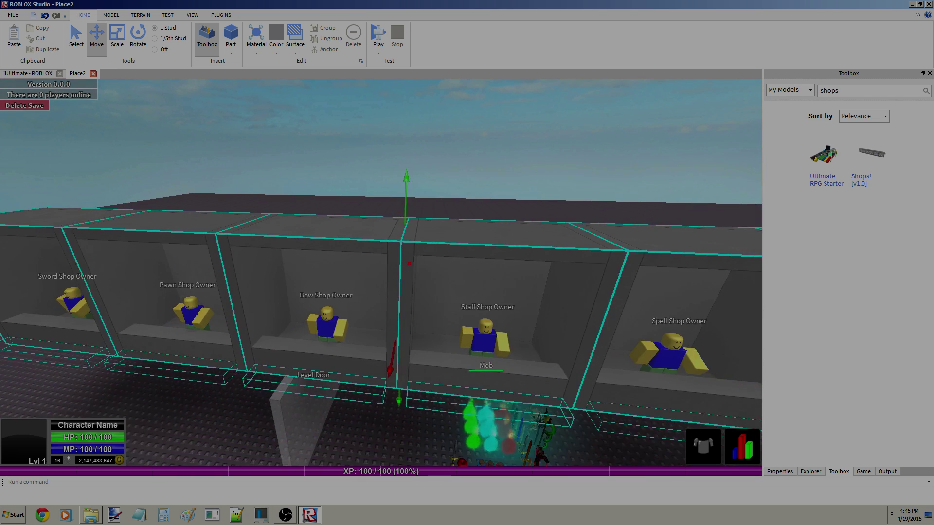
drag(336, 360, 402, 335)
key(a)
key(w)
click(489, 171)
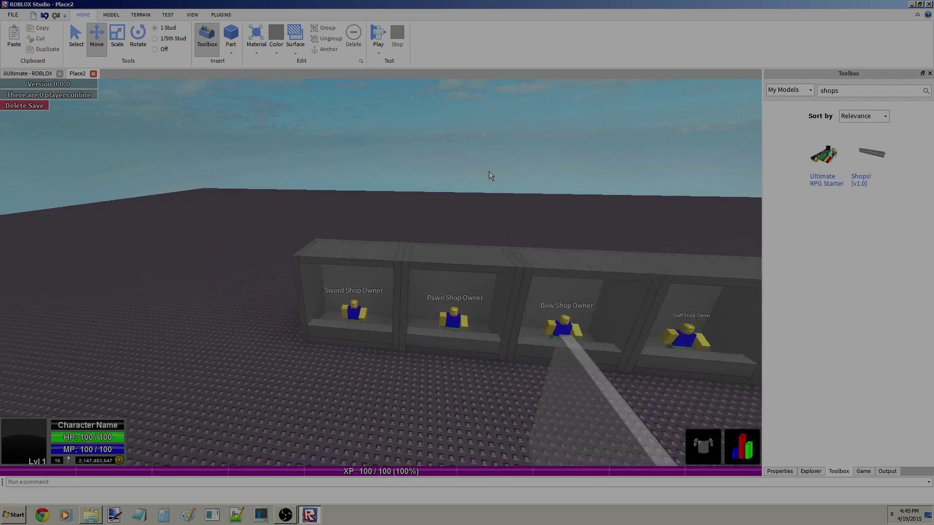
key(s)
right_drag(489, 171, 530, 209)
Step: Move the Level Door to the far side of the Healing Pond, away from the row of shops
drag(508, 250, 301, 311)
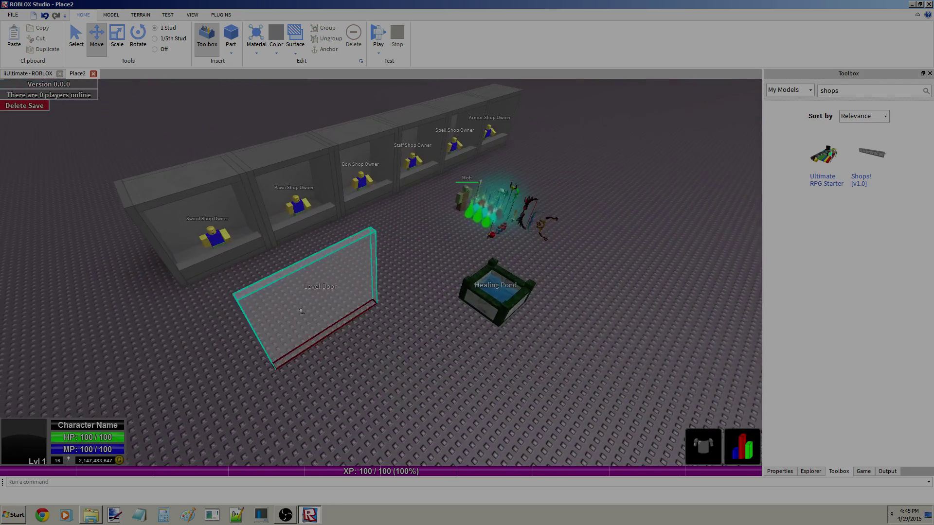
right_drag(301, 311, 519, 247)
click(516, 182)
right_drag(515, 182, 510, 203)
key(w)
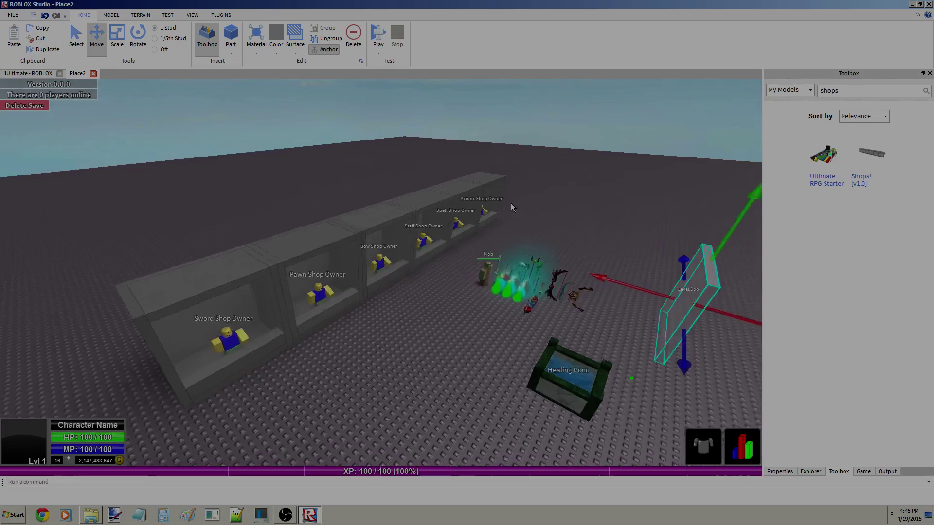
Step: Move the "Scripts - ServerScriptService then Ungroup" group from the RPG Starter Kit model into ServerScriptService and ungroup it
click(803, 472)
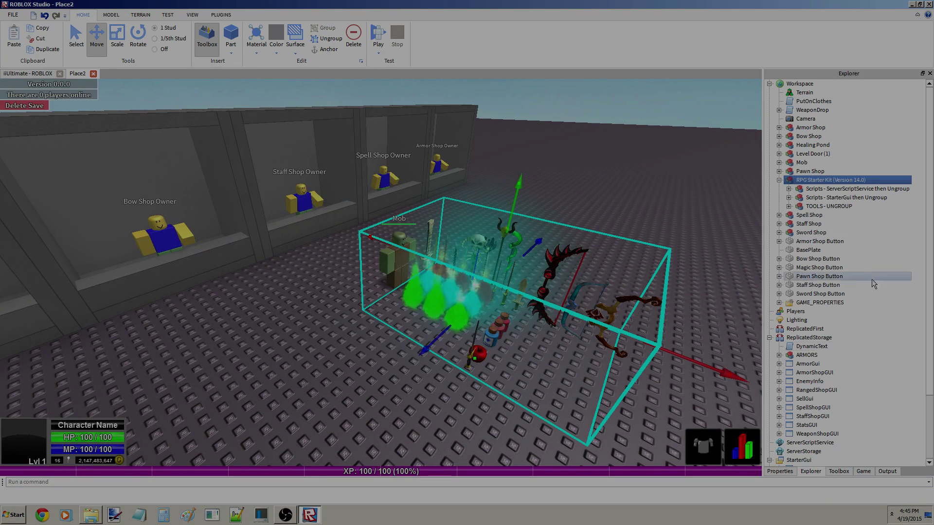
click(843, 190)
right_click(843, 190)
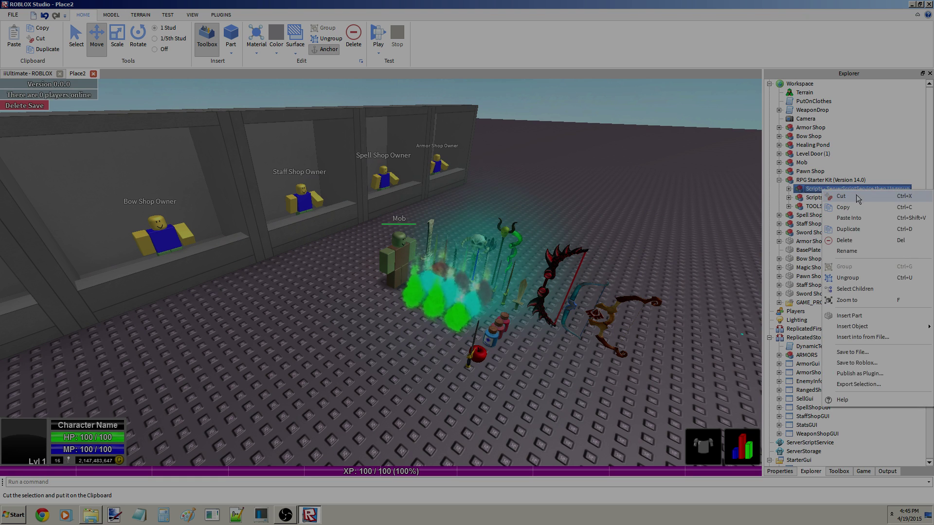
click(856, 195)
scroll(757, 364, down, 4)
scroll(822, 362, down, 1)
scroll(827, 326, down, 2)
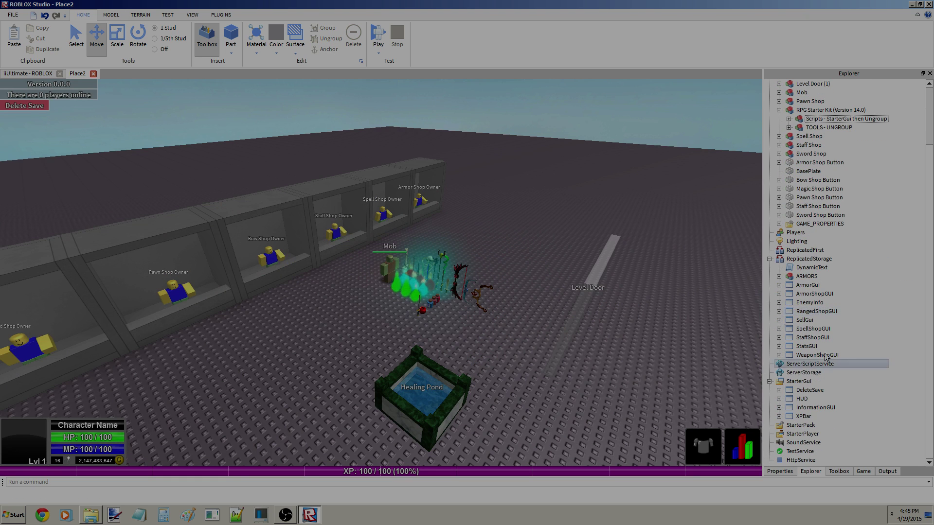
click(827, 366)
key(ctrl+shift+v)
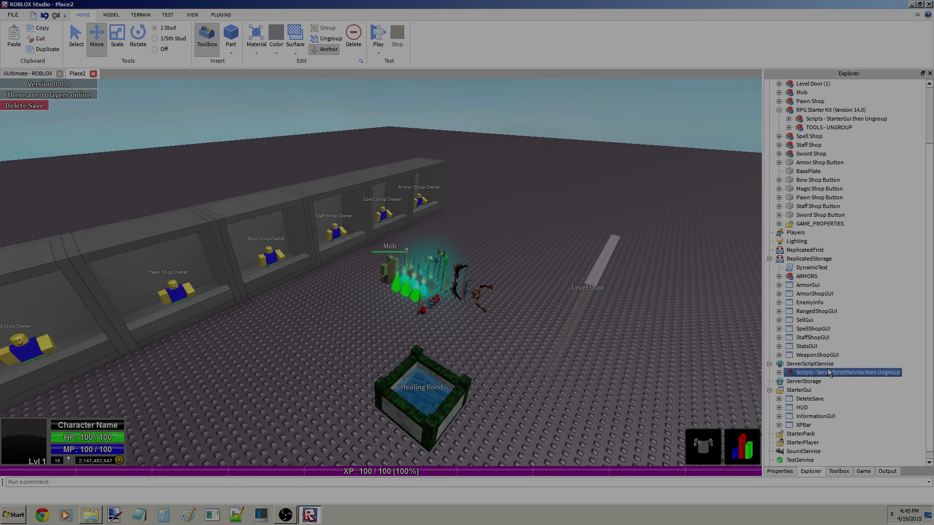
right_click(829, 373)
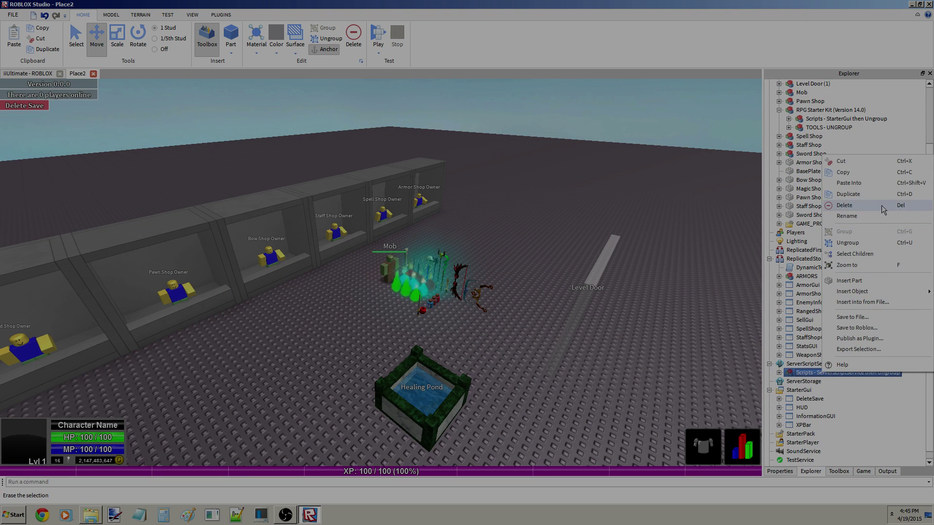
click(880, 243)
Step: Remove the kit's RPGScript from ServerScriptService
click(796, 384)
right_click(796, 384)
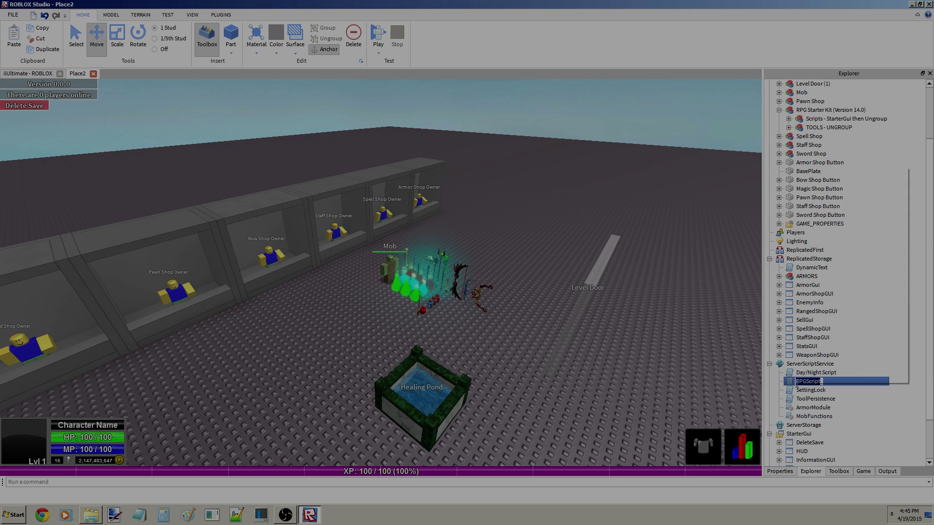
click(874, 173)
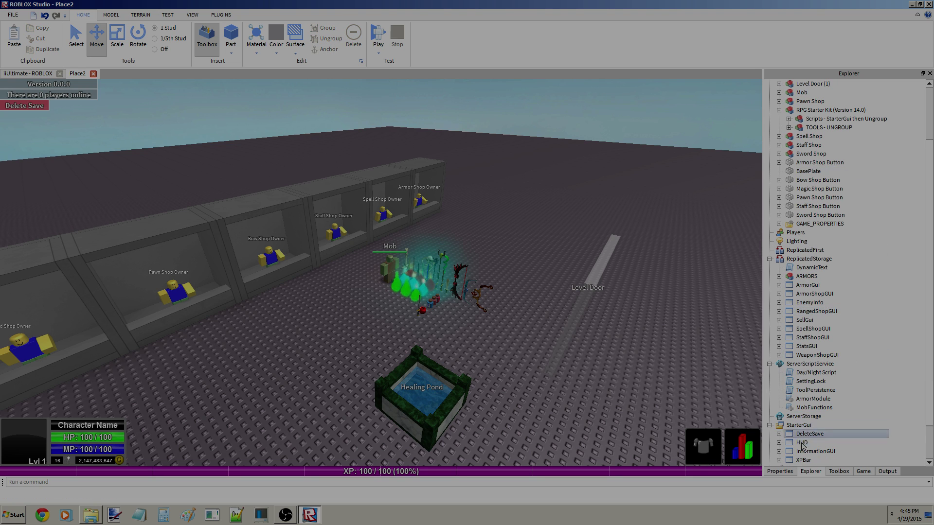
Step: Search My Models for "datastore" and insert the DataStore RPG Script
click(837, 471)
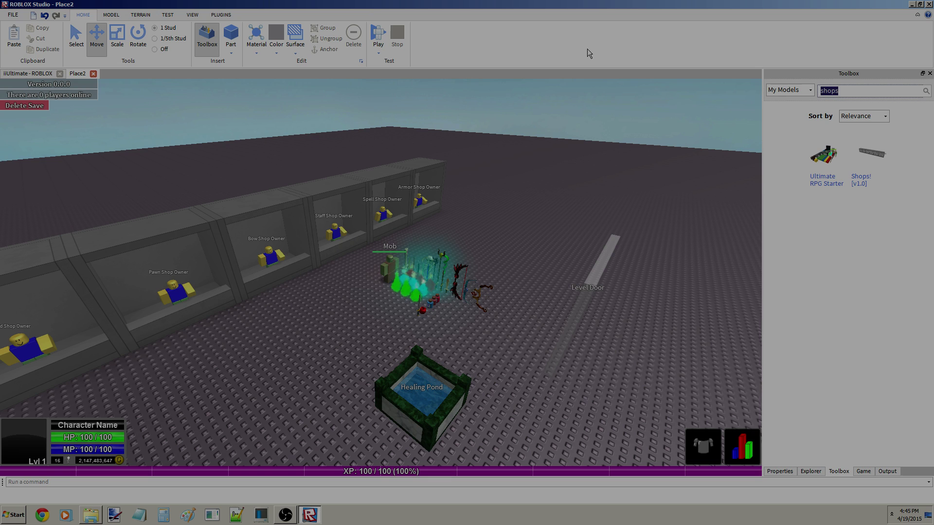
text(datastore)
key(Return)
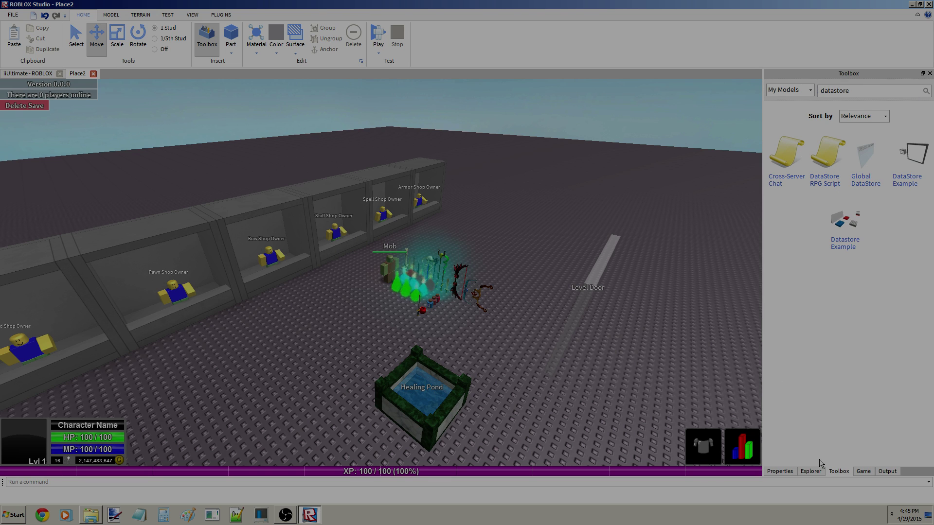
Step: Cut the newly inserted RPGScript from Workspace and paste it into ServerScriptService
click(811, 471)
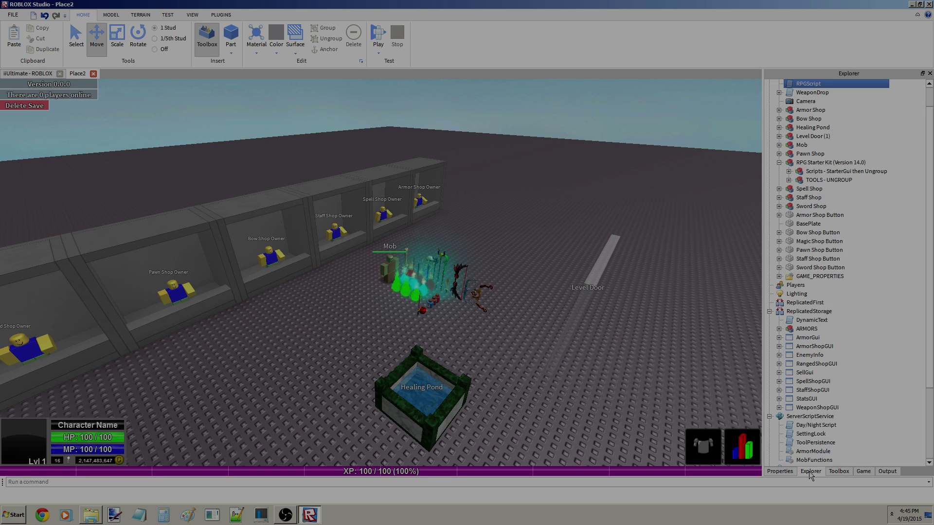
right_click(836, 81)
click(847, 88)
scroll(837, 247, down, 4)
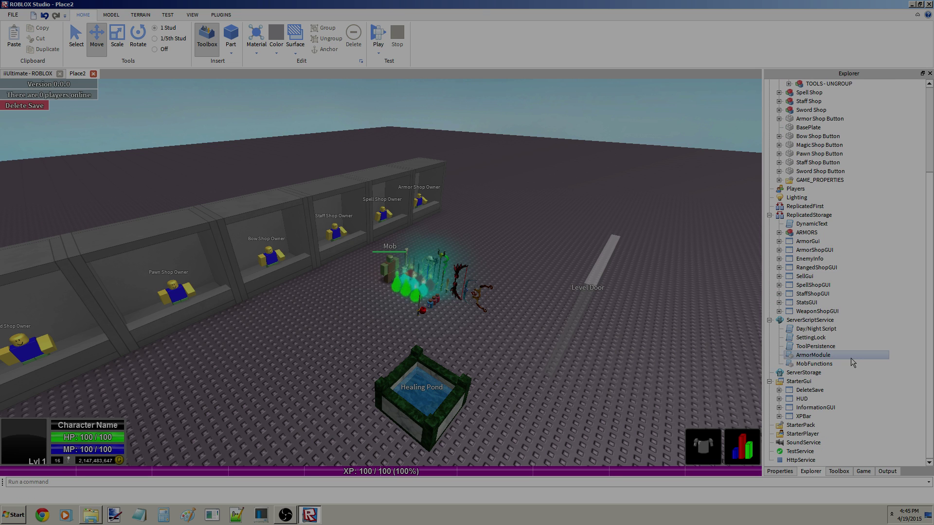
drag(841, 320, 841, 320)
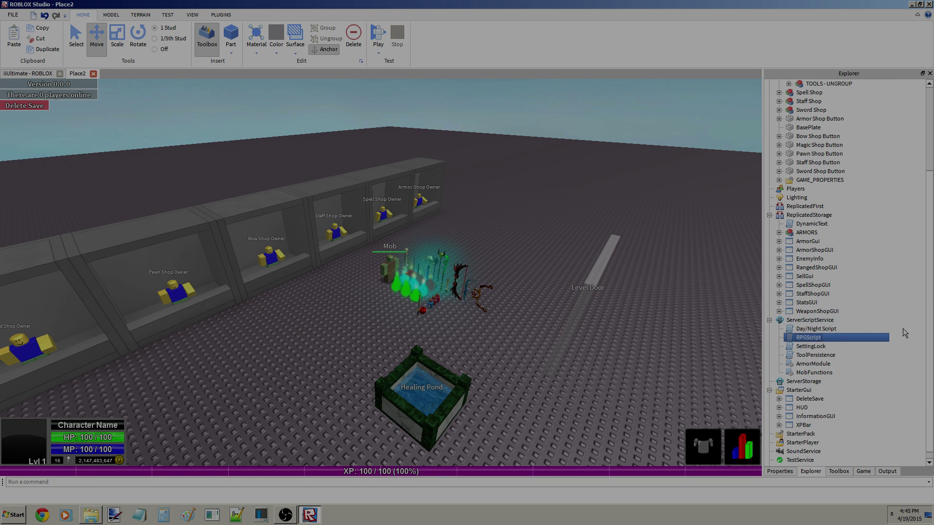
Step: Move the "TOOLS - UNGROUP" group from the RPG Starter Kit model into StarterPack and ungroup it
scroll(621, 309, up, 5)
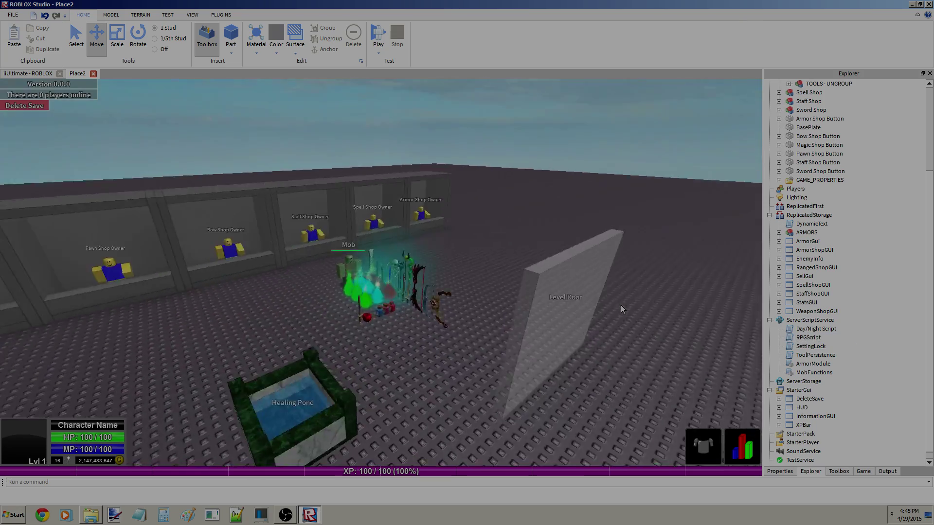
right_drag(621, 305, 621, 305)
scroll(433, 300, down, 2)
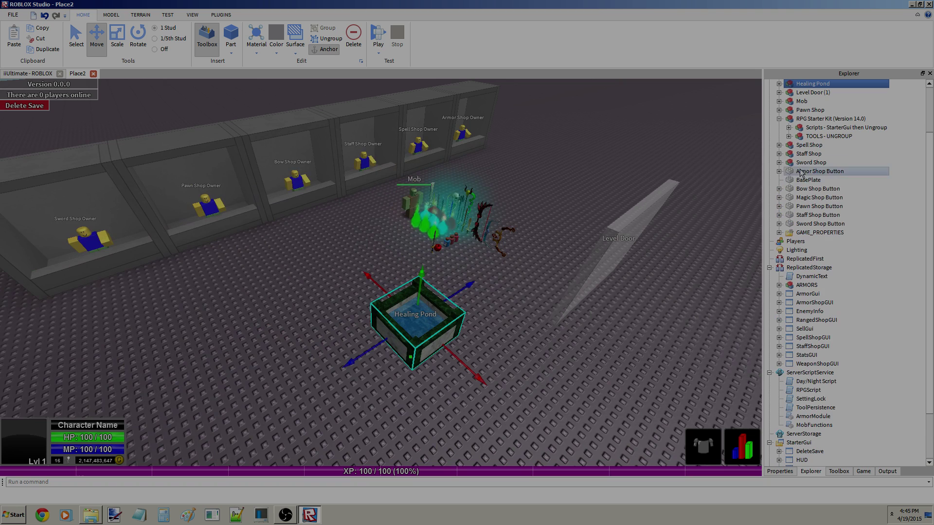
click(788, 137)
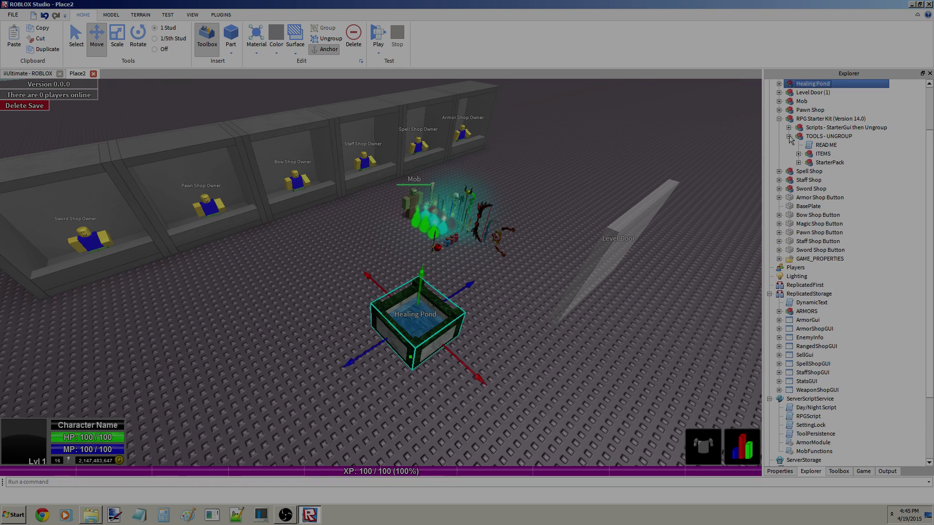
click(842, 137)
key(Delete)
scroll(807, 219, down, 2)
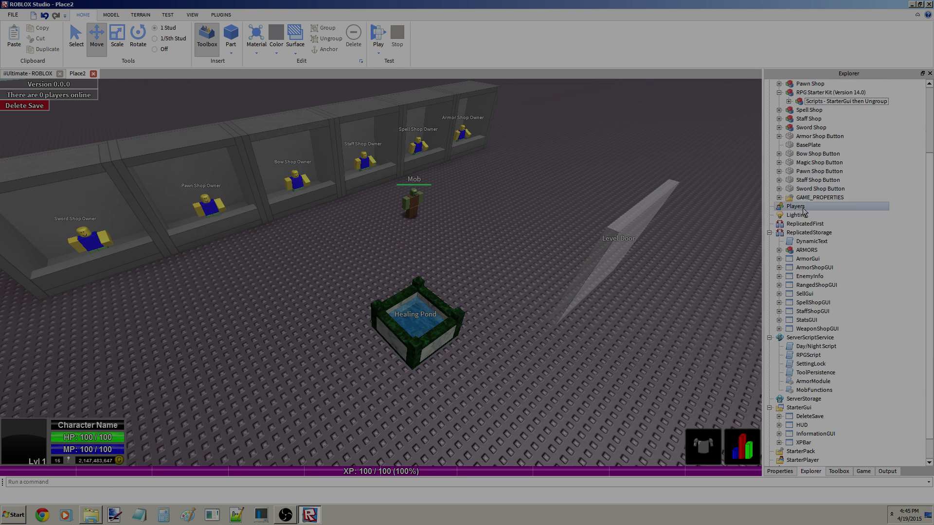
click(822, 434)
click(814, 428)
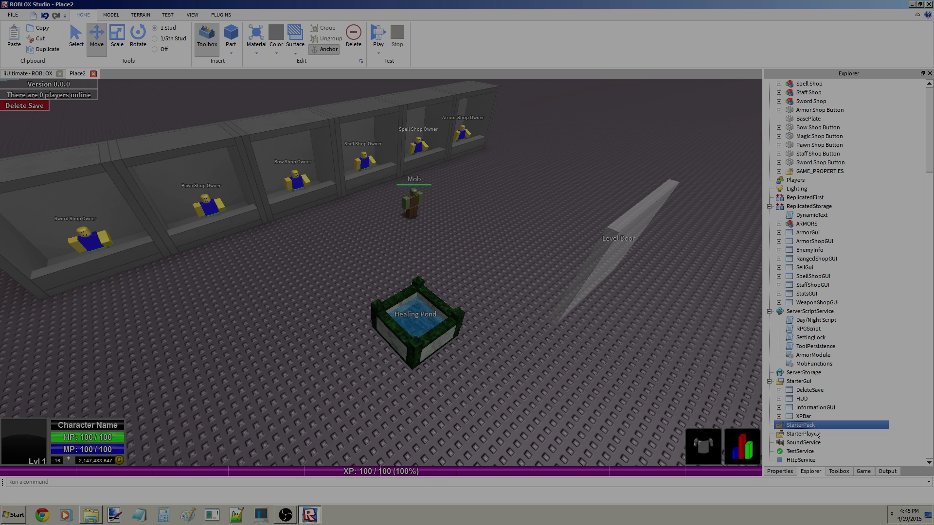
key(ctrl+shift+v)
right_click(815, 434)
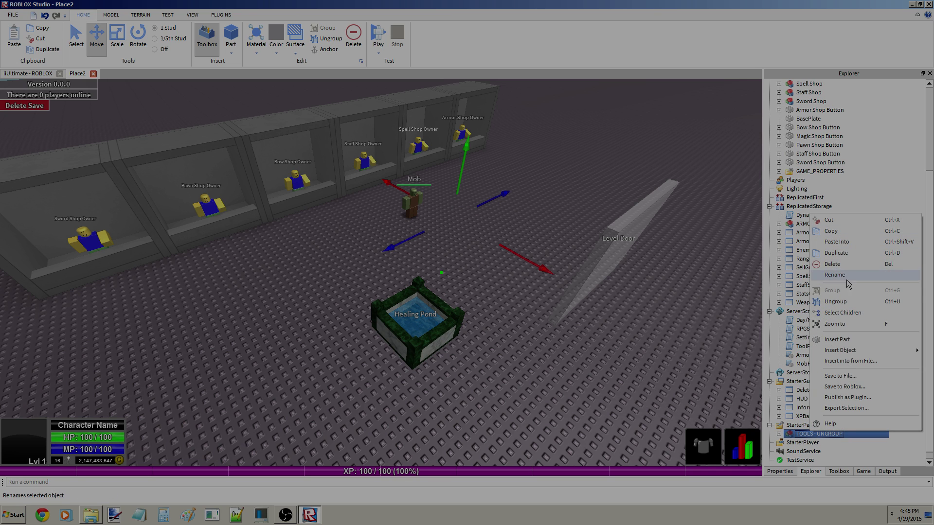
click(848, 306)
Step: Remove the READ ME script from StarterPack
double_click(861, 431)
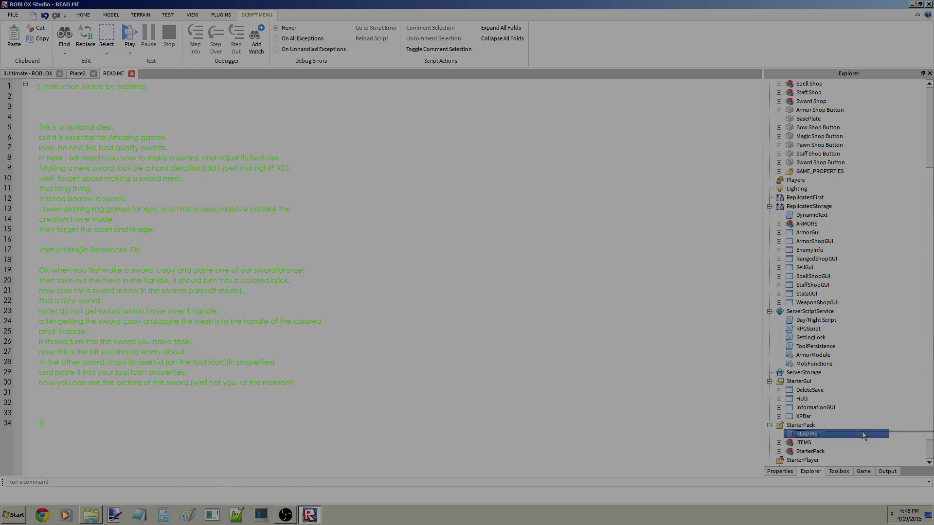
right_click(861, 431)
click(841, 220)
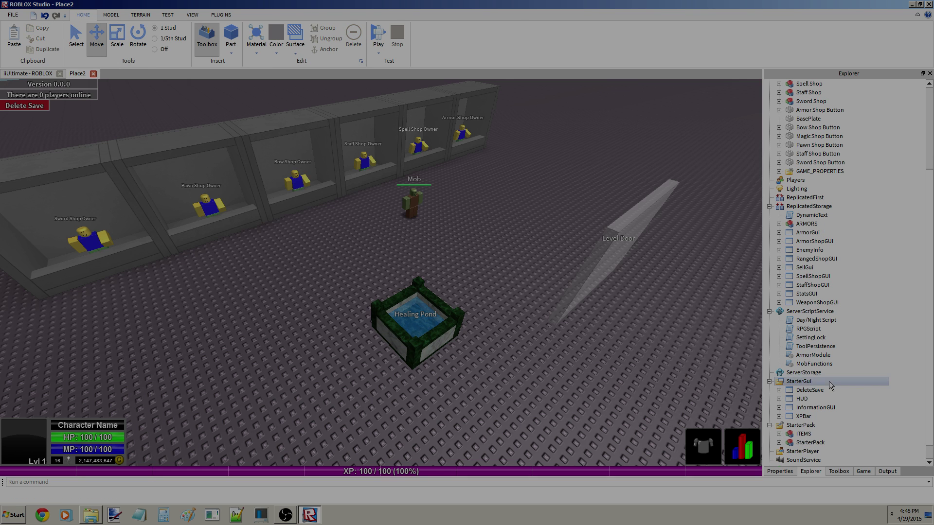
Step: Move the ITEMS group from StarterPack into ReplicatedStorage and look through the tools it contains
click(826, 425)
click(829, 434)
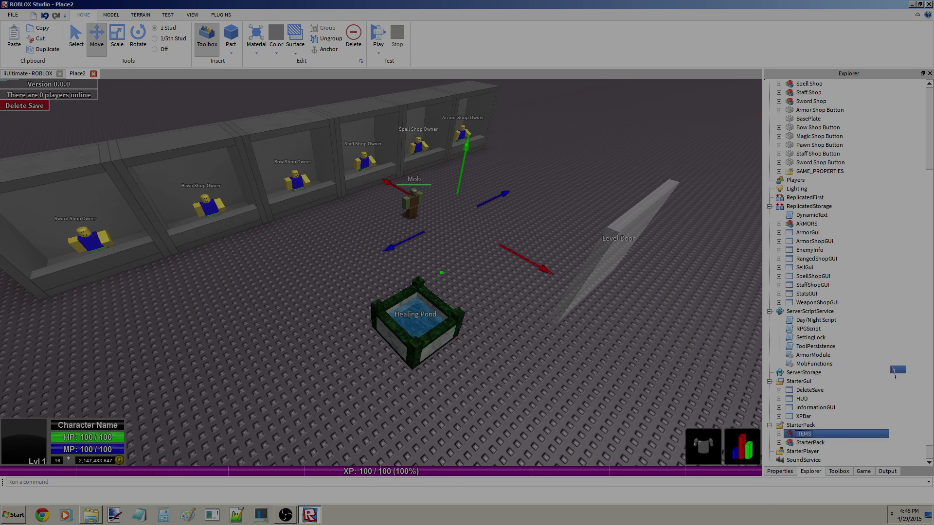
drag(842, 402, 850, 340)
drag(865, 176, 845, 208)
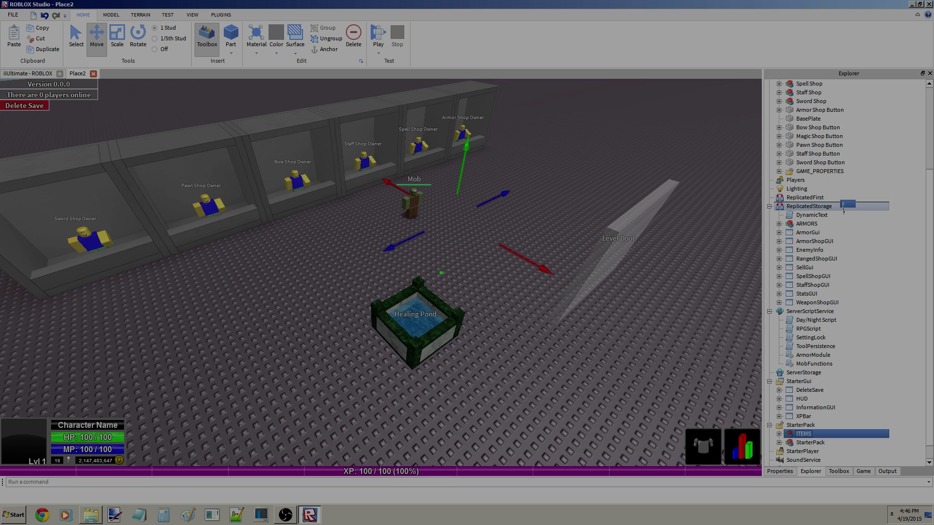
right_click(860, 435)
click(843, 220)
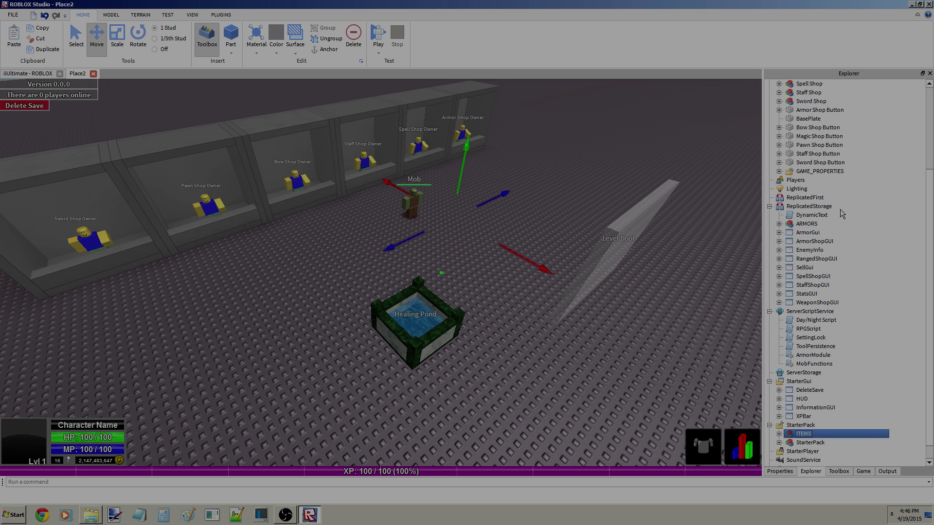
click(827, 206)
key(ctrl+shift+v)
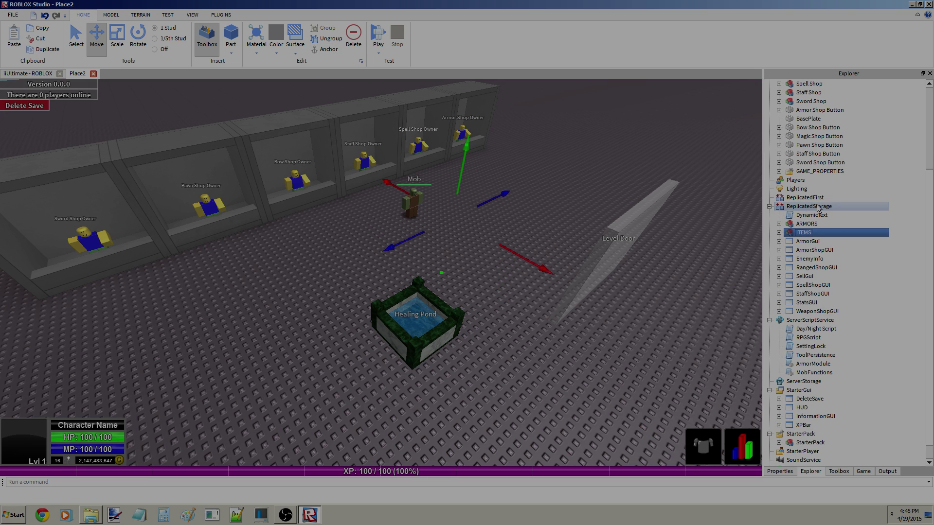
click(779, 232)
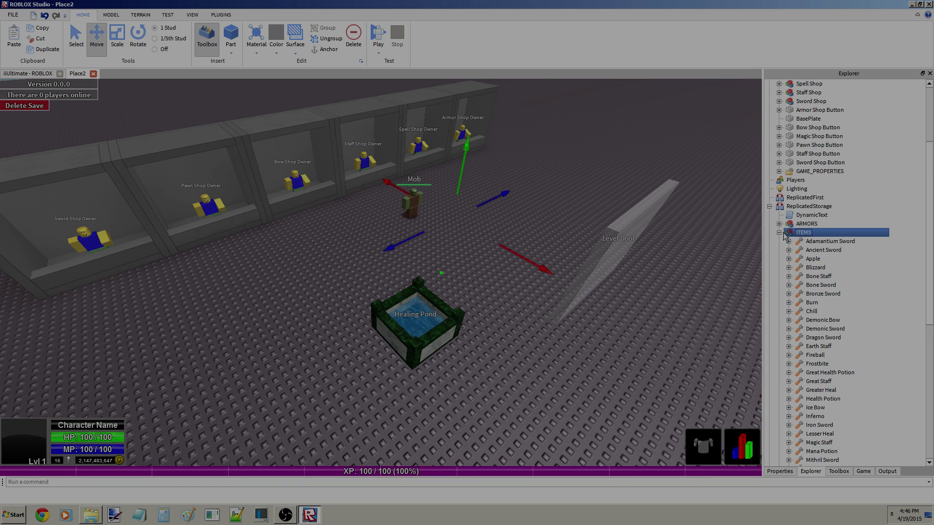
scroll(783, 233, down, 7)
scroll(782, 233, up, 5)
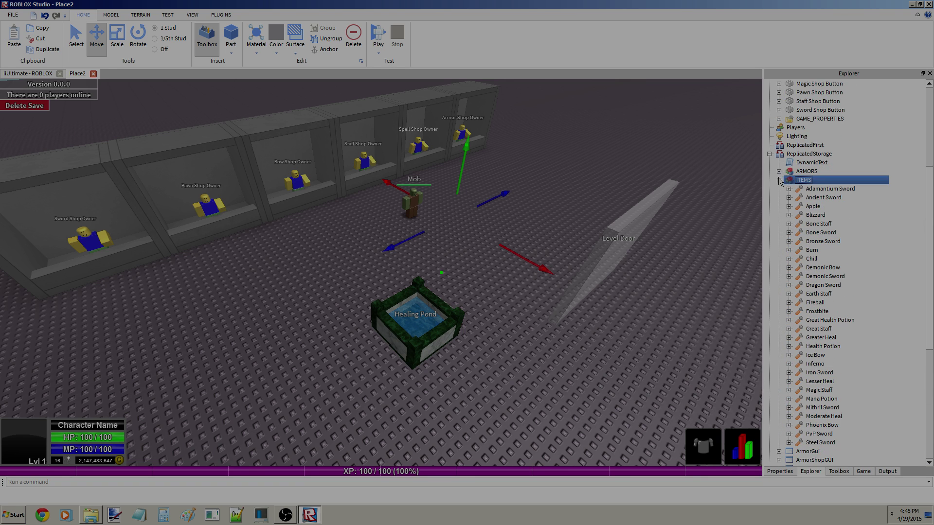
click(779, 179)
Step: Ungroup the StarterPack group inside the StarterPack service so the Wooden Sword sits directly in it
right_click(799, 425)
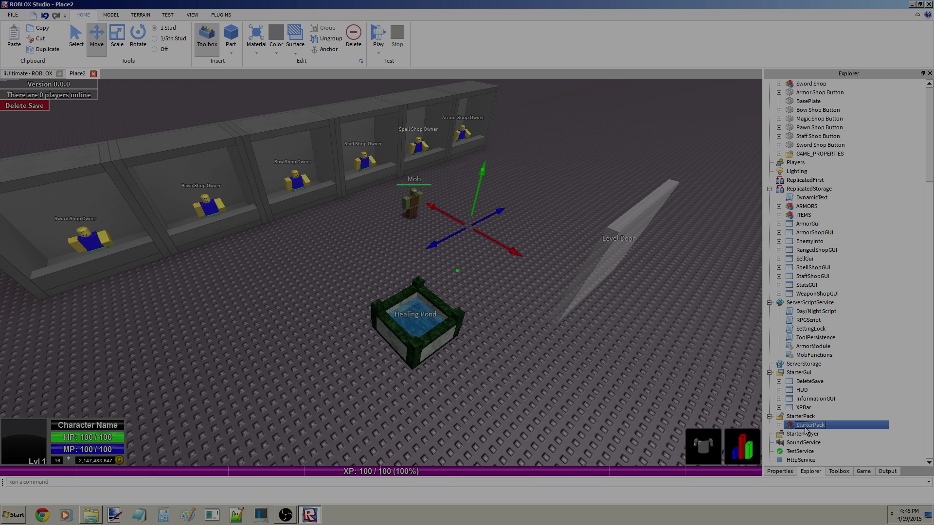
click(840, 301)
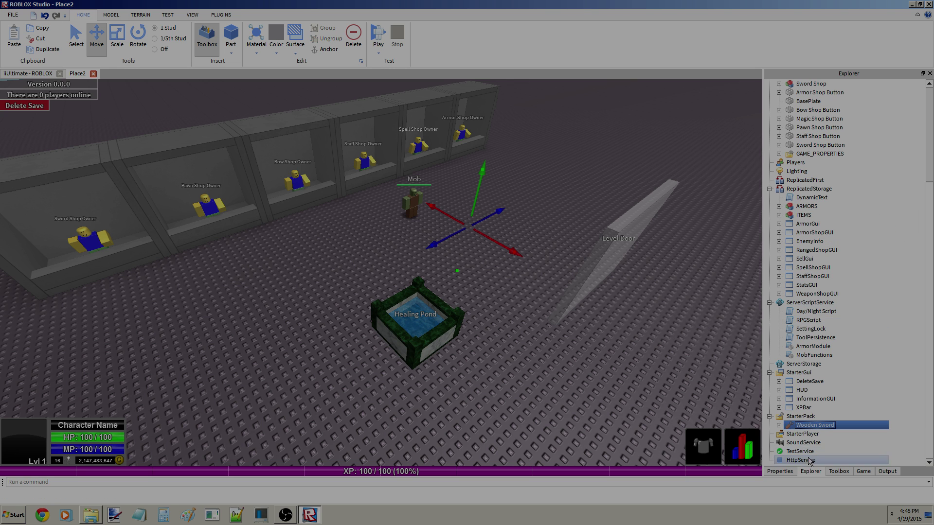
click(779, 426)
Step: Move the "Scripts - StarterGui then Ungroup" group from the RPG Starter Kit model into StarterGui and ungroup it
scroll(811, 380, up, 5)
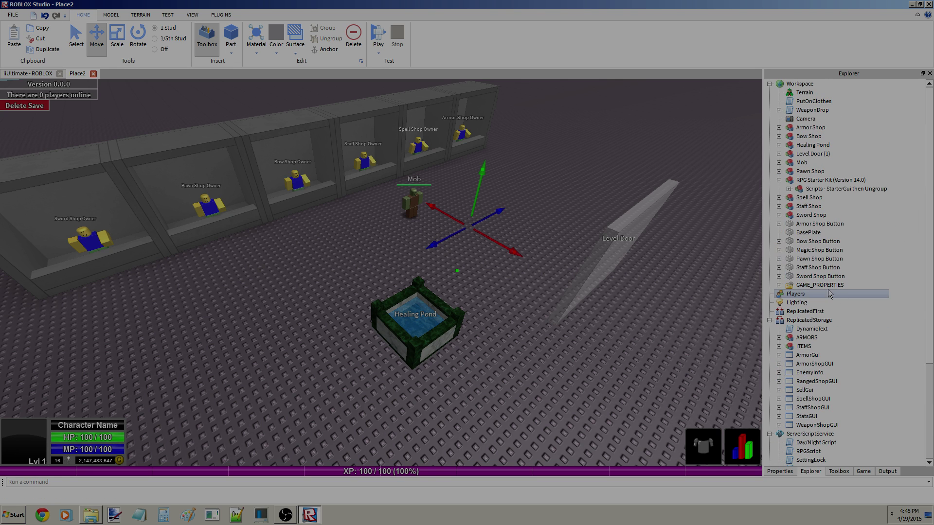
key(w)
right_drag(630, 255, 603, 245)
key(d)
key(s)
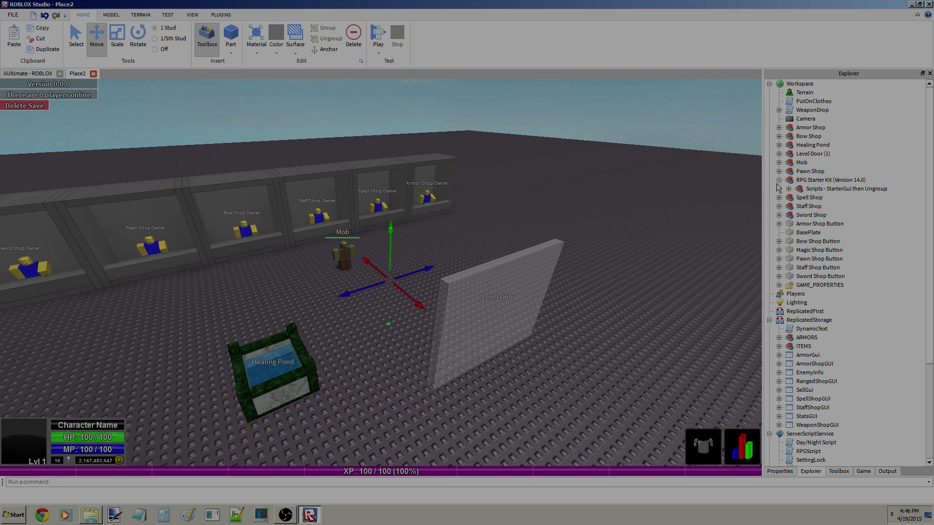
right_click(828, 189)
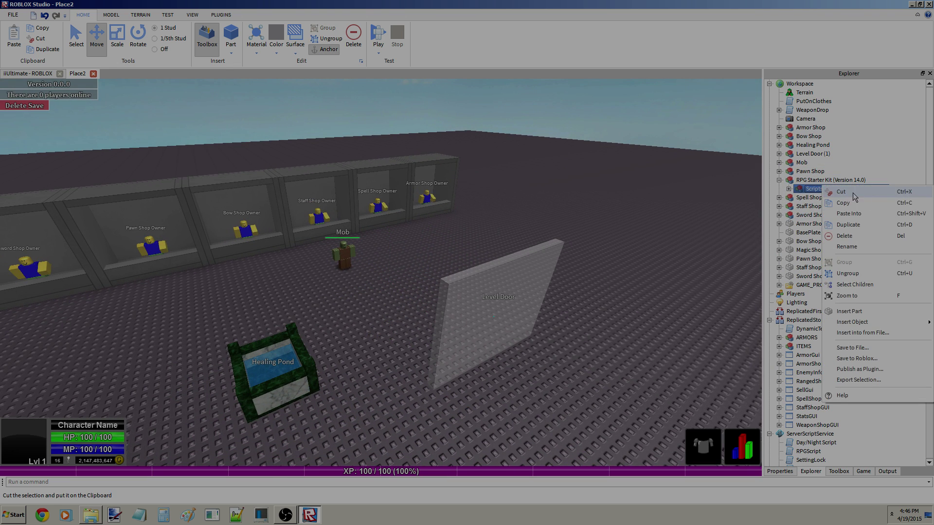
click(867, 180)
right_click(866, 189)
click(868, 196)
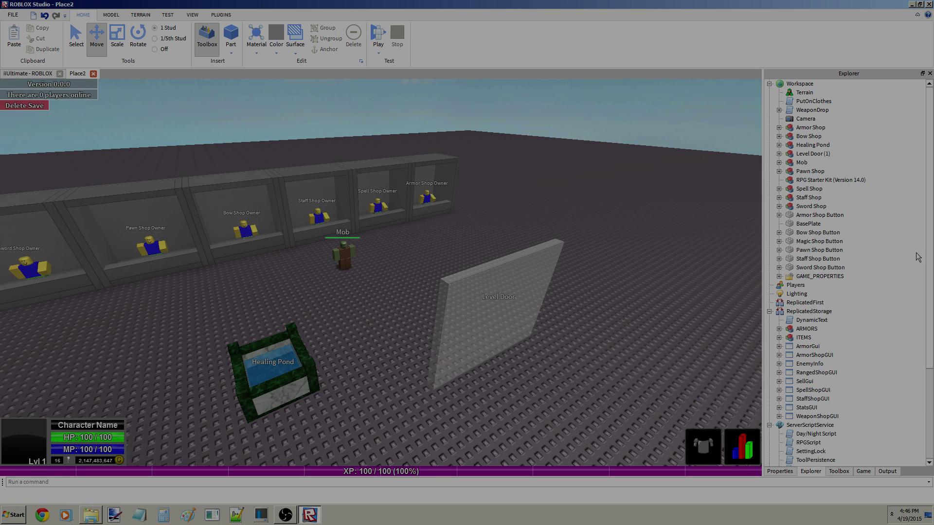
scroll(825, 346, down, 4)
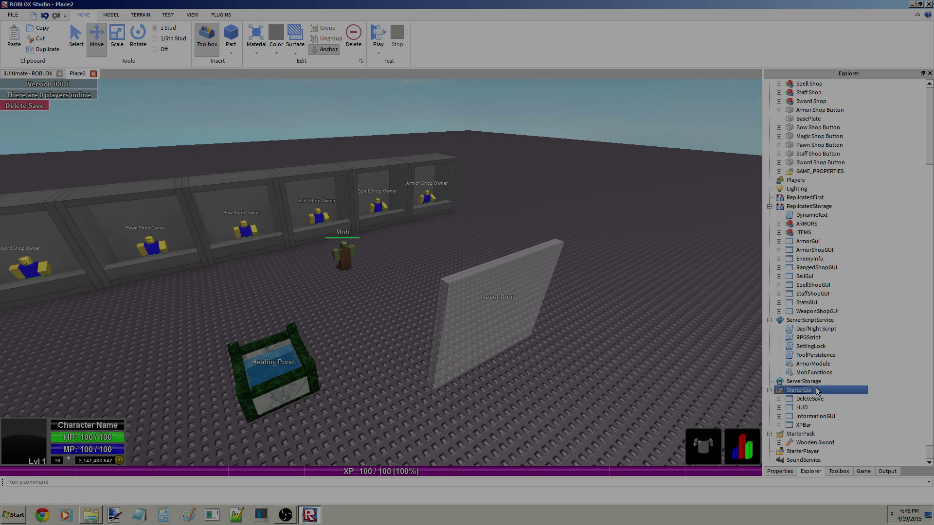
key(ctrl+shift+v)
right_click(819, 399)
click(845, 272)
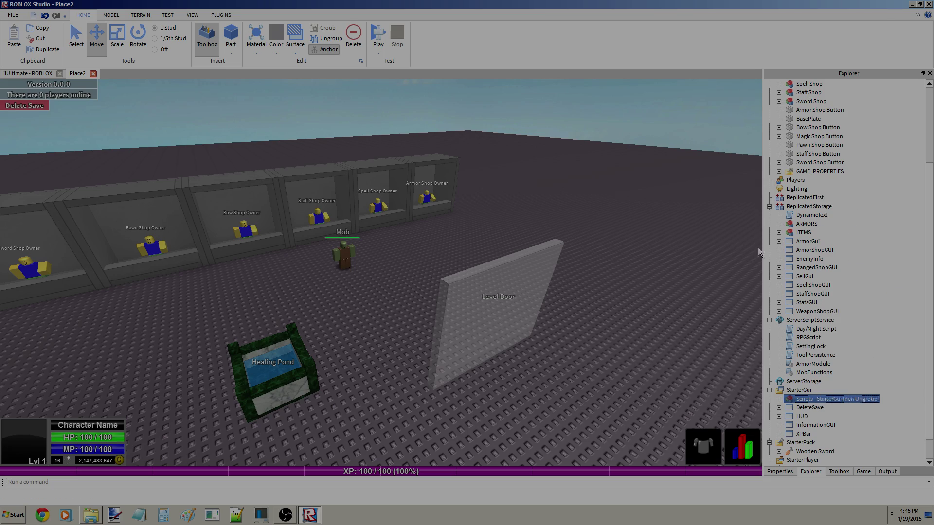
Step: Cut the emptied RPG Starter Kit (Version 14.0) model out of Workspace
click(600, 197)
key(w)
right_drag(599, 197, 584, 185)
key(s)
key(d)
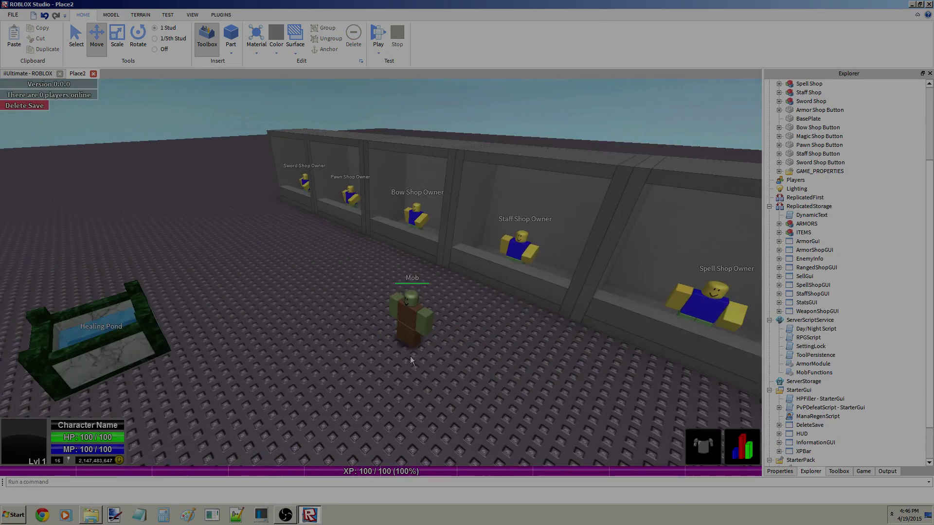
click(399, 305)
right_drag(399, 305, 399, 305)
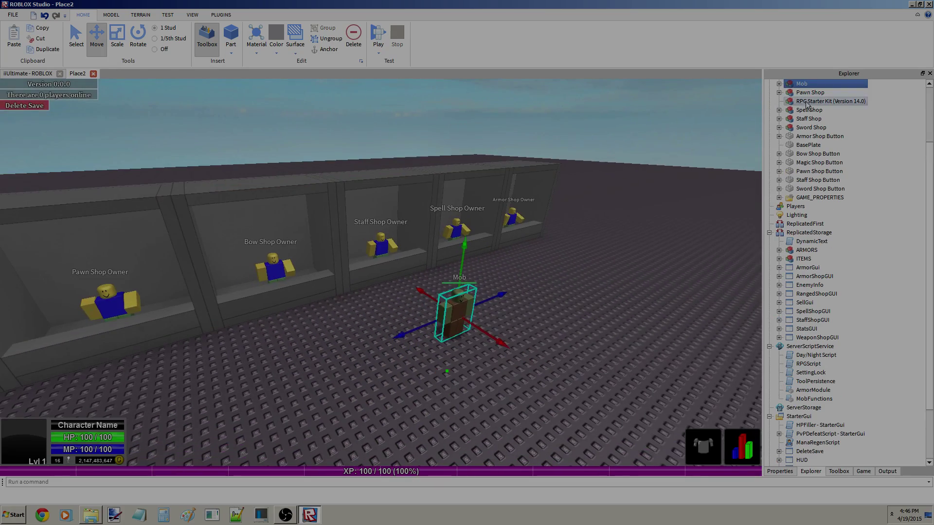
scroll(822, 131, up, 2)
right_click(822, 129)
click(829, 135)
Step: Insert a block part and place it on the ground against the outer end of the Sword Shop
right_drag(621, 191, 622, 191)
scroll(622, 191, down, 5)
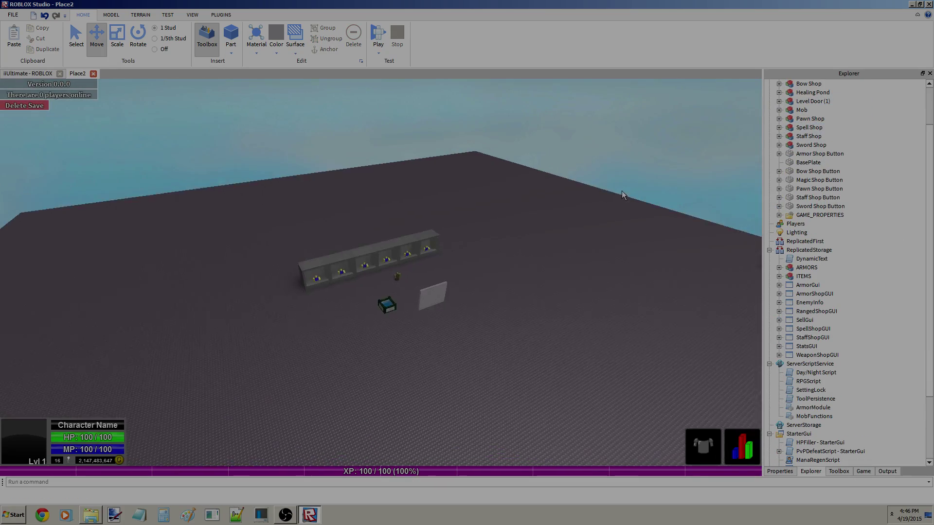
scroll(562, 244, up, 4)
right_drag(561, 243, 561, 243)
mouse_move(463, 331)
mouse_down()
mouse_move(444, 312)
mouse_move(457, 291)
mouse_move(368, 292)
mouse_up()
click(422, 311)
right_drag(422, 311, 422, 311)
click(231, 52)
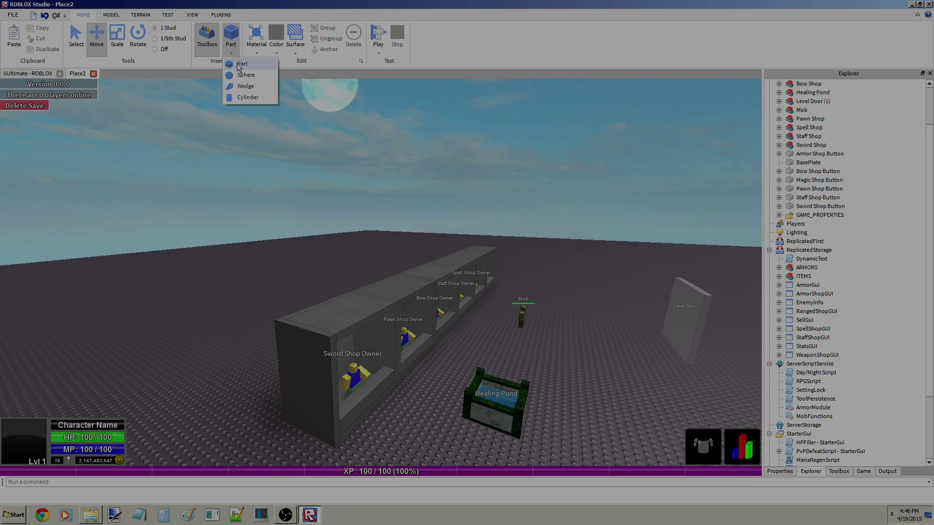
click(241, 63)
scroll(297, 115, up, 10)
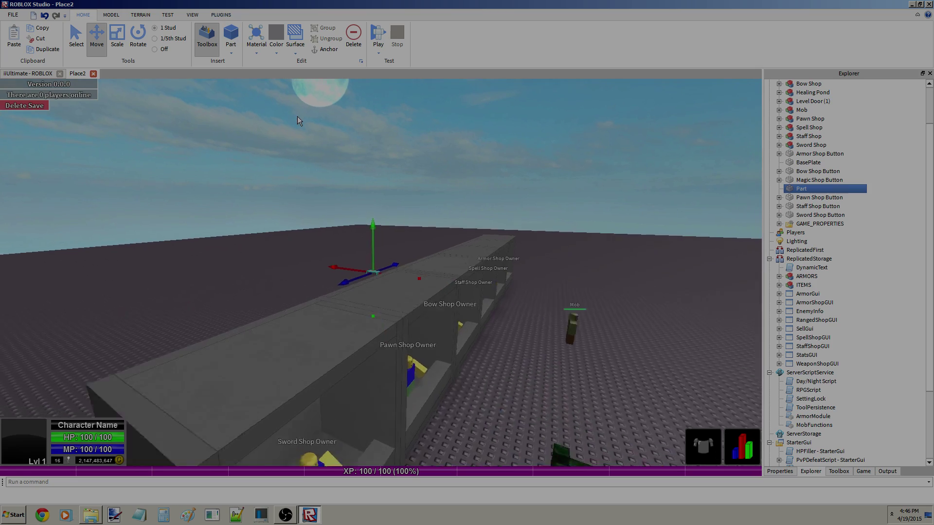
click(419, 241)
scroll(418, 243, up, 4)
click(386, 292)
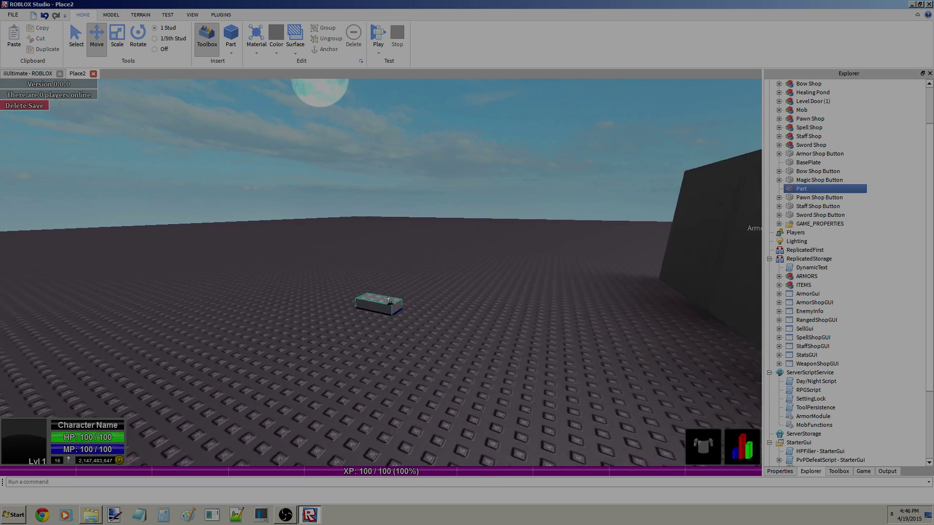
right_drag(387, 296, 402, 348)
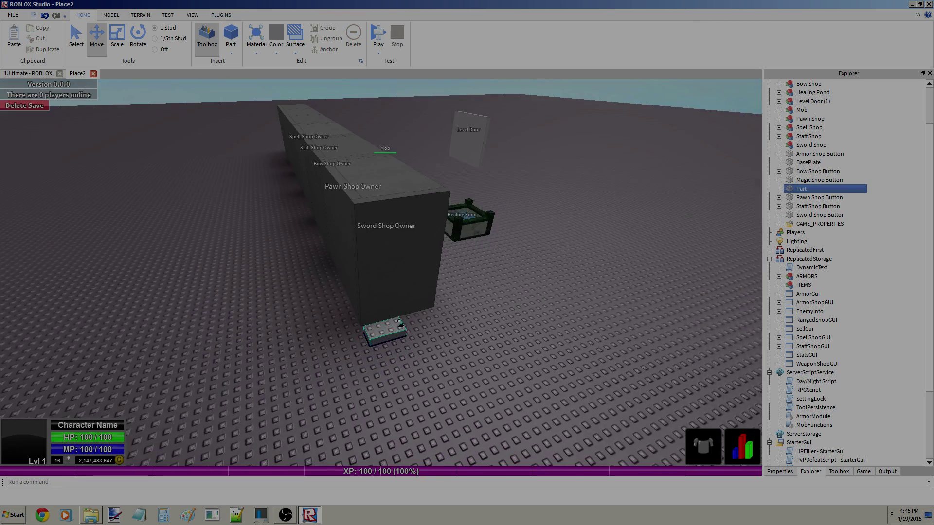
Step: Stretch the new part upward to 14 studs tall, keeping it against the Sword Shop's end wall
scroll(396, 320, up, 5)
key(ctrl+3)
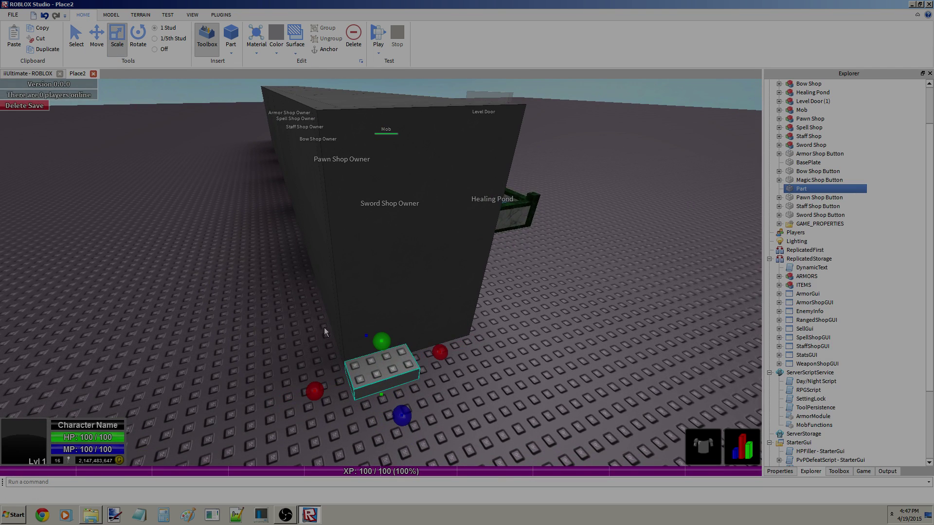
drag(375, 332, 373, 98)
key(ctrl+2)
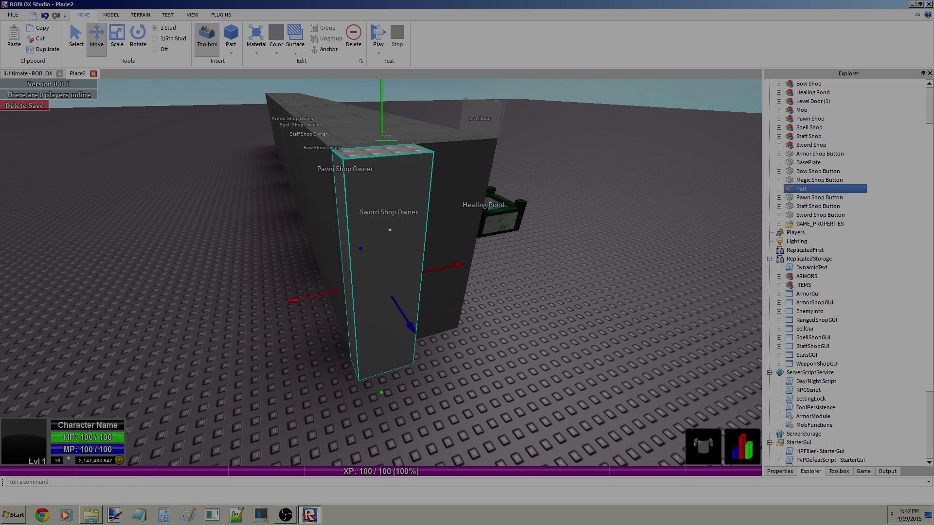
drag(417, 344, 421, 342)
key(ctrl+1)
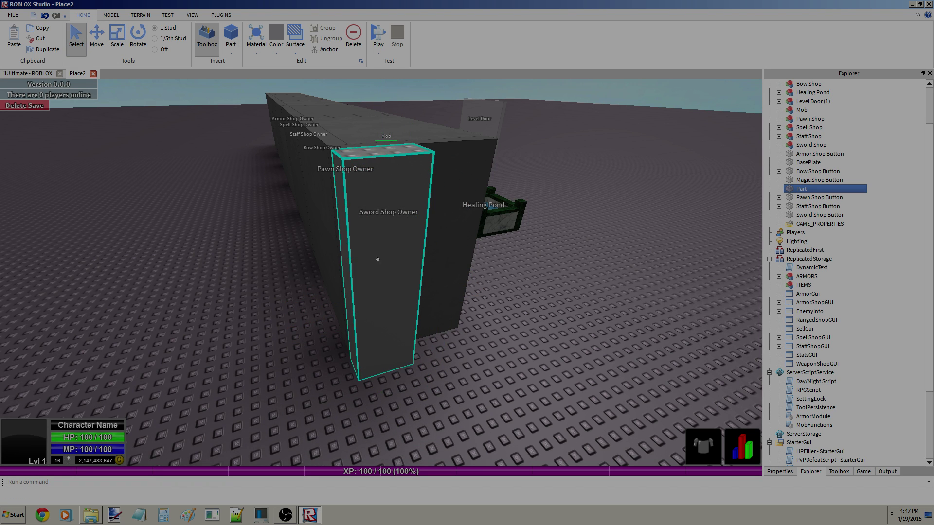
drag(378, 258, 390, 279)
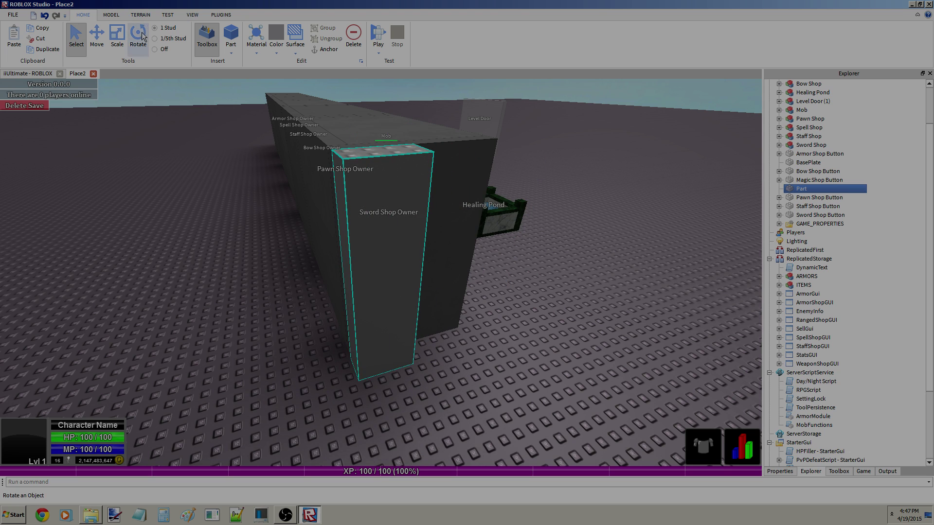
Step: Try to rotate the tall part about its vertical axis
click(141, 35)
drag(505, 245, 468, 357)
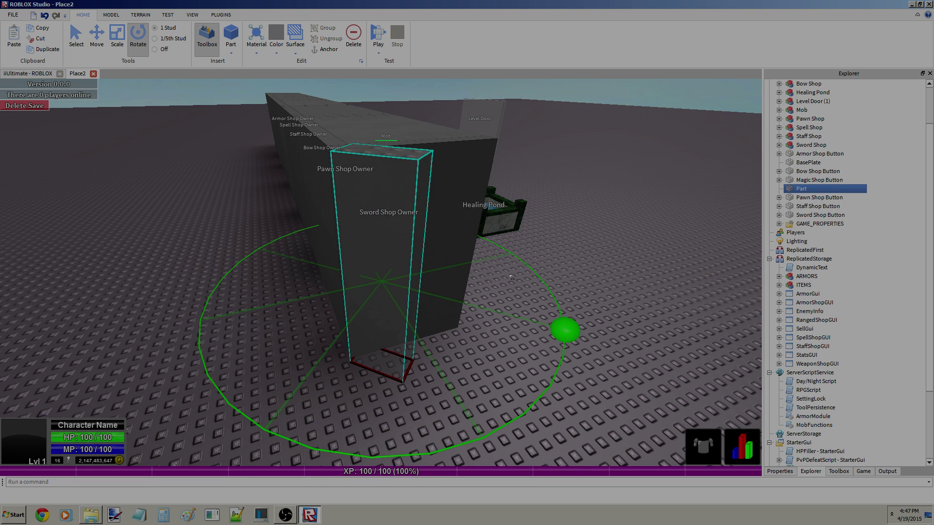
drag(511, 277, 524, 230)
click(78, 37)
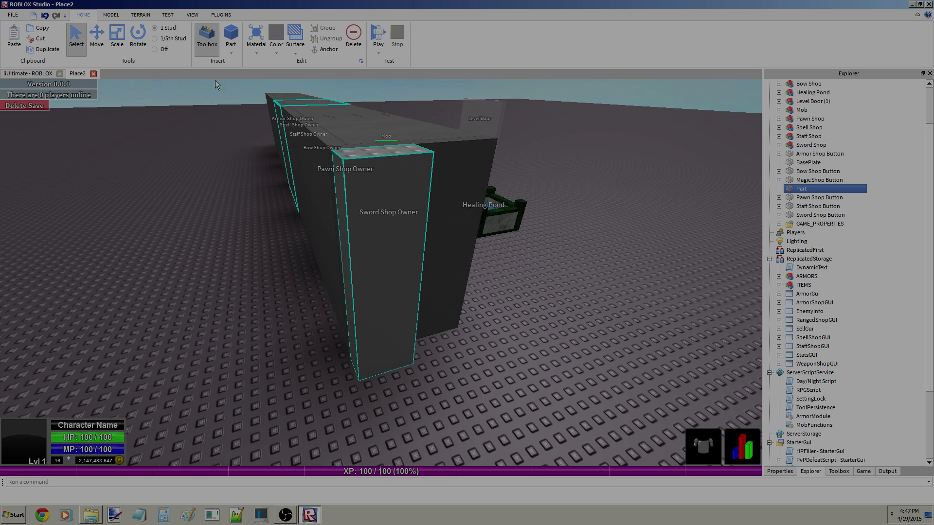
Step: Set the tall part's BottomSurface and TopSurface to Smooth and its BrickColor to Really black
right_drag(306, 138, 273, 155)
scroll(273, 155, down, 3)
key(w)
key(d)
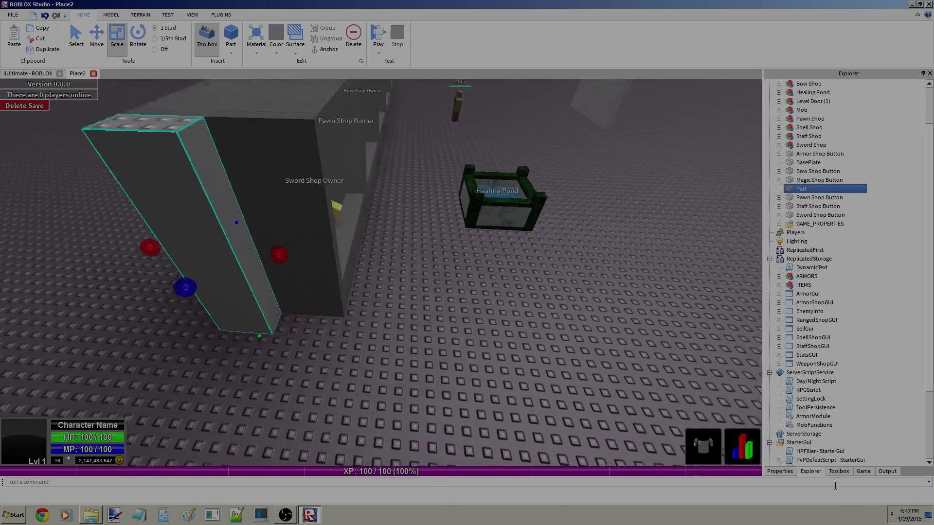
click(787, 470)
click(770, 394)
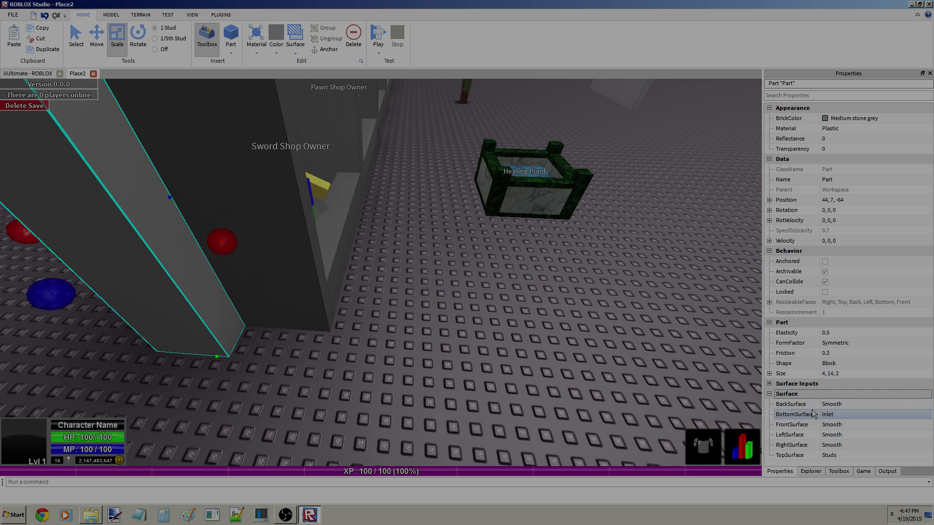
click(830, 415)
click(832, 453)
click(832, 455)
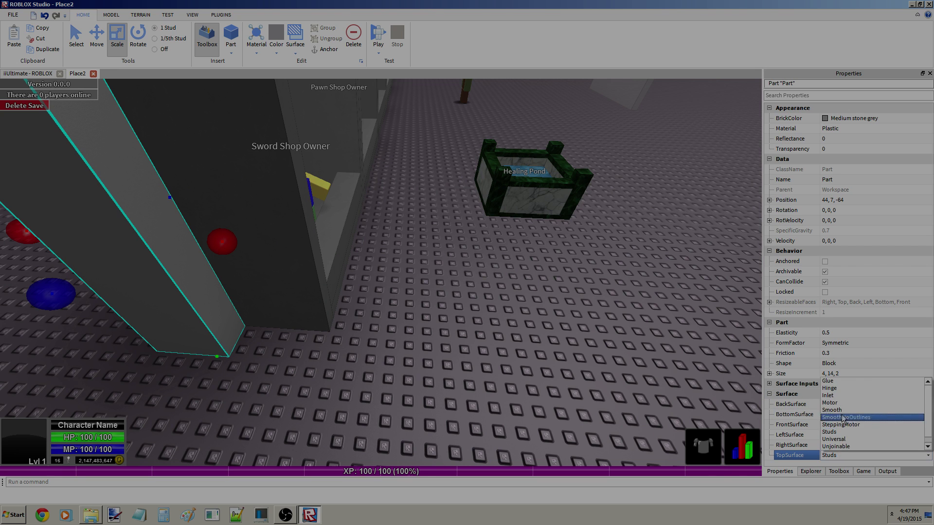
click(832, 413)
click(845, 119)
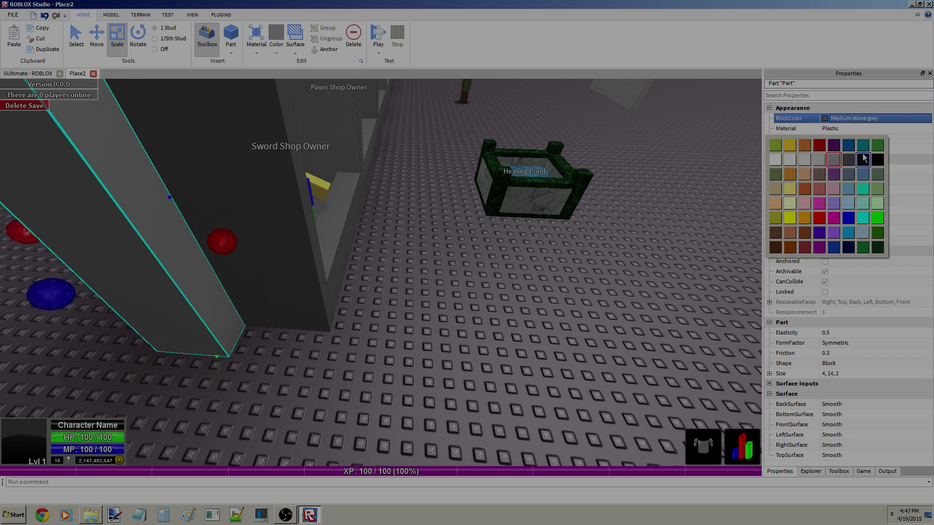
click(877, 159)
Step: Stretch the black part into a wall 50 studs long, duplicate it, and rotate the copy 90 degrees
scroll(510, 253, down, 5)
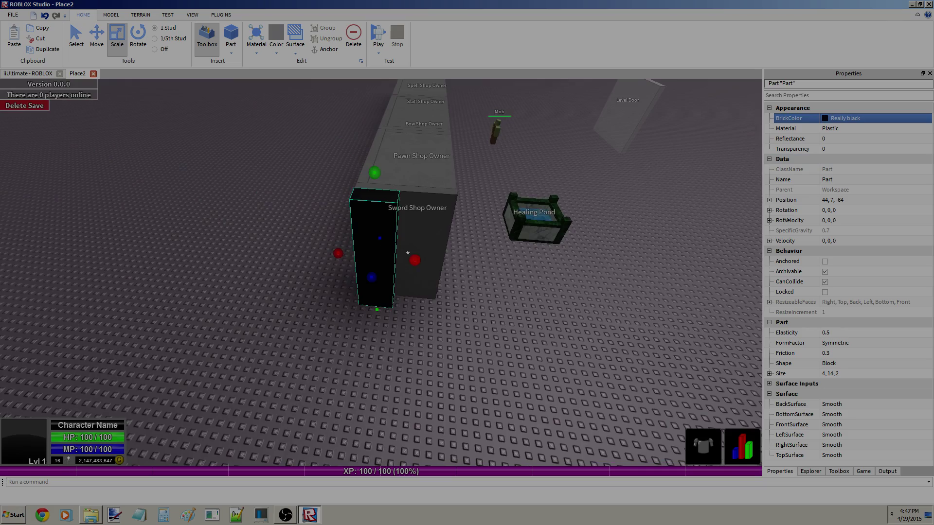
drag(413, 258, 478, 311)
key(ctrl+d)
key(ctrl+r)
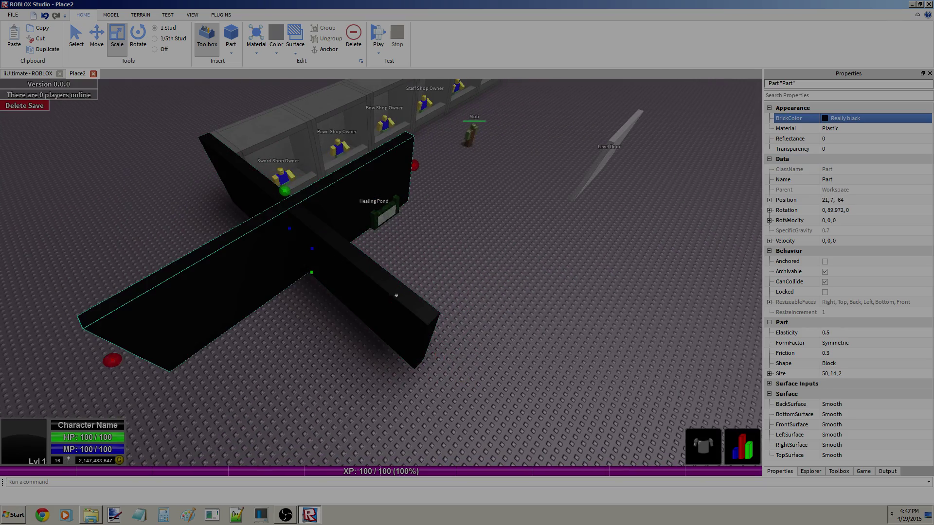
Step: Join the rotated wall to the first wall's free end at a right angle, with a length of 49 studs
drag(345, 198, 438, 166)
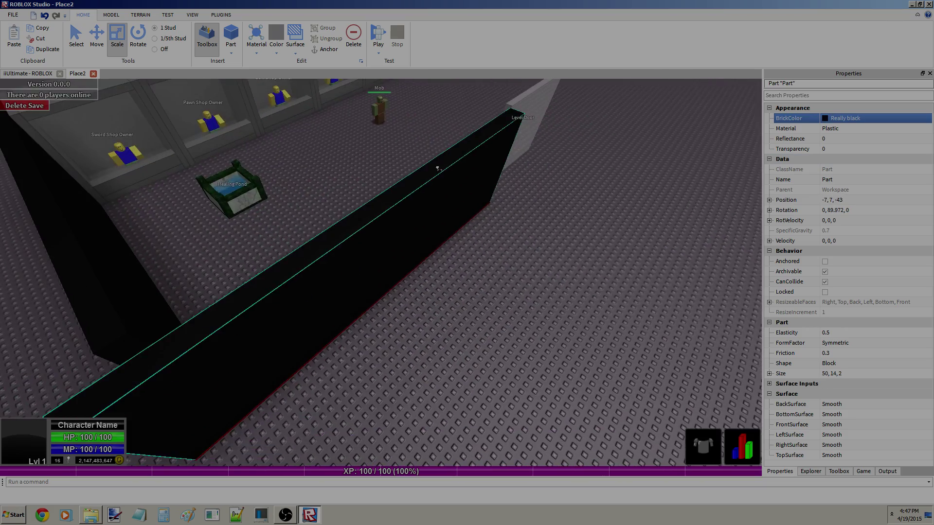
scroll(438, 166, down, 2)
drag(513, 174, 419, 217)
drag(400, 238, 474, 152)
Step: Move the Level Door model so it continues from the open end of the wall facing the shops
key(w)
key(d)
right_drag(474, 152, 402, 302)
drag(402, 302, 437, 305)
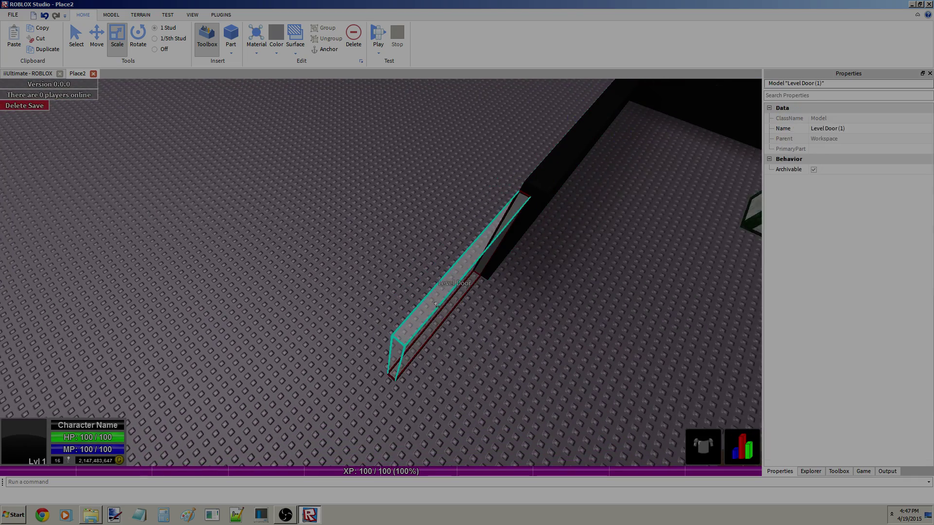
right_drag(436, 305, 618, 219)
Step: Duplicate both black walls, rotate the copies, and place them beyond the Level Door to form the opposite corner of the enclosure
click(346, 226)
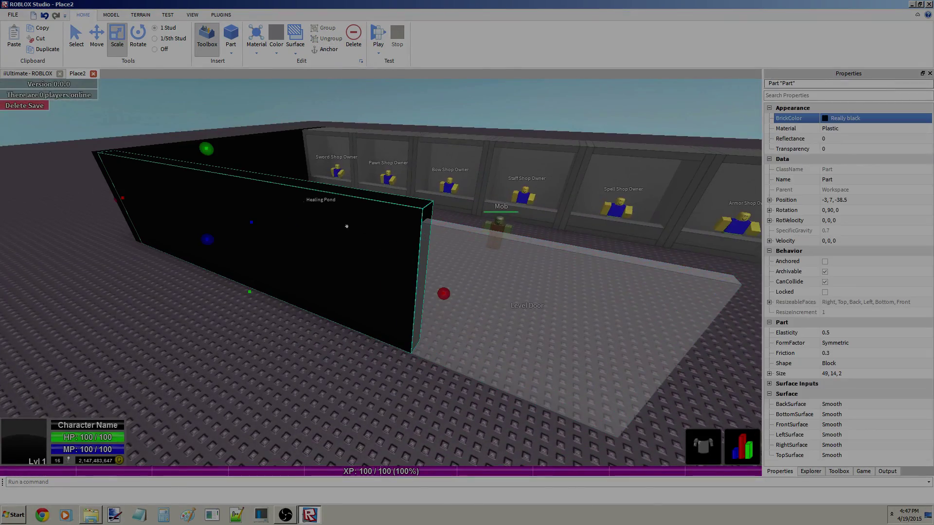
click(201, 145)
ctrl+click(297, 206)
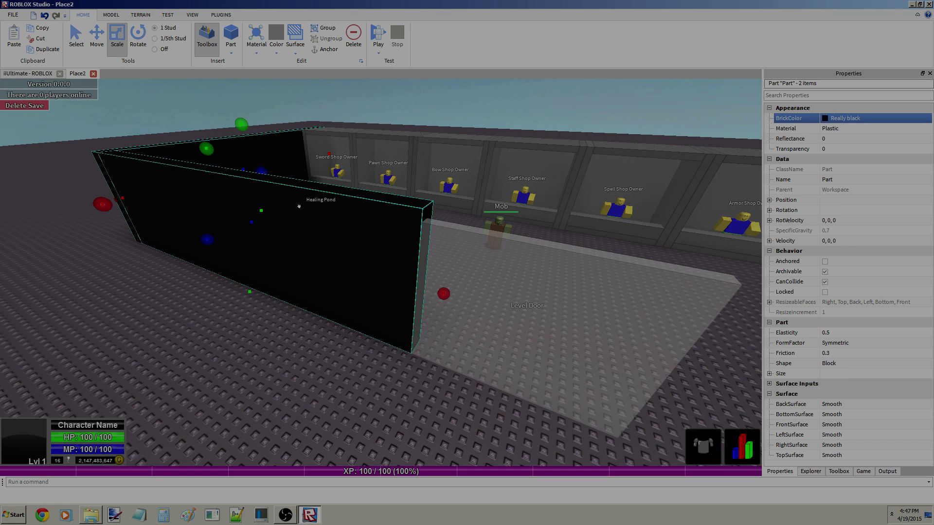
key(ctrl+r)
key(ctrl+r)
key(ctrl+r)
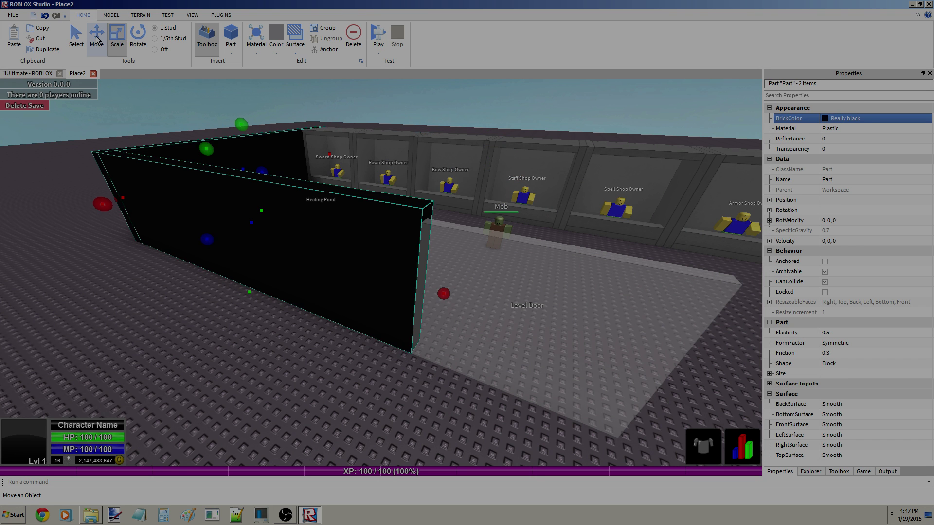
click(99, 38)
right_drag(388, 201, 394, 207)
key(s)
key(d)
drag(433, 209, 672, 320)
key(s)
key(d)
key(w)
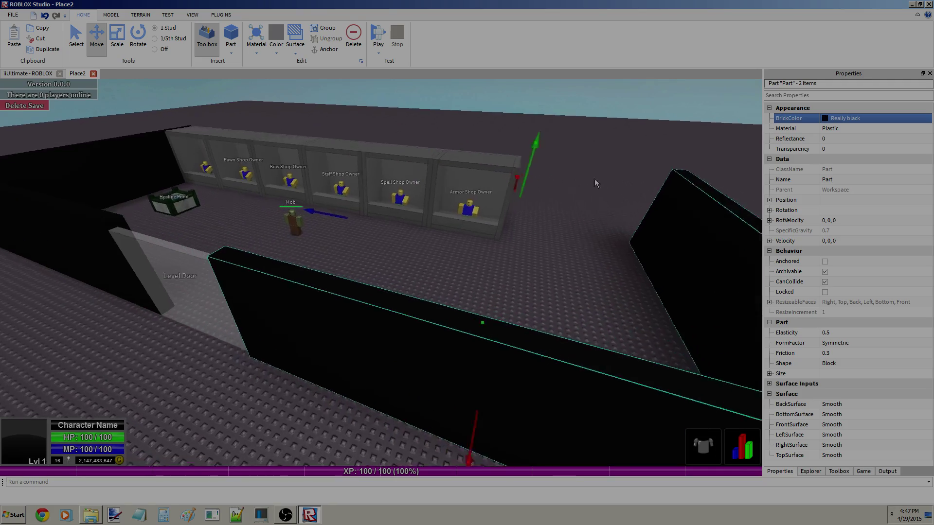
Step: Duplicate the black wall beside the Level Door and place the copy behind the shops, joined to the open corner
click(594, 179)
right_drag(594, 179, 596, 154)
scroll(596, 153, down, 5)
click(261, 256)
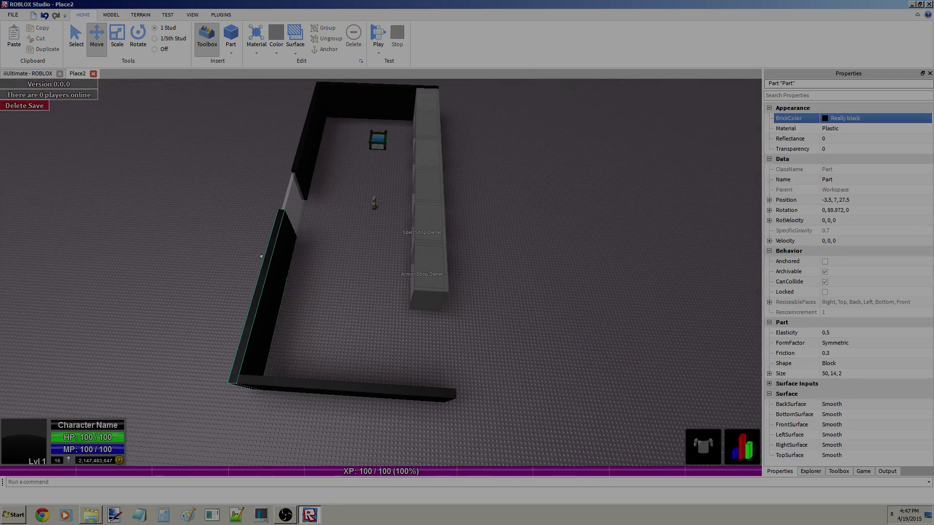
drag(308, 292, 451, 334)
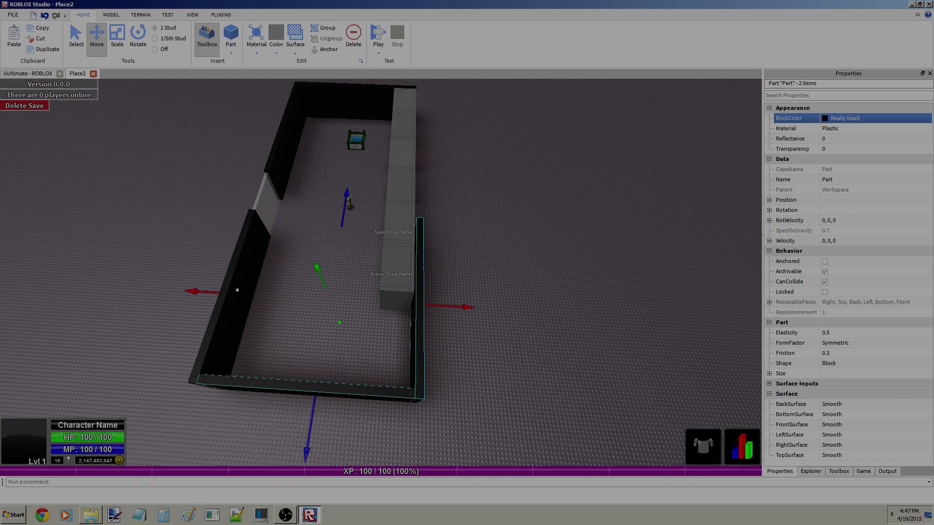
Step: Select all the black walls of the enclosure and anchor them
right_drag(231, 253, 296, 217)
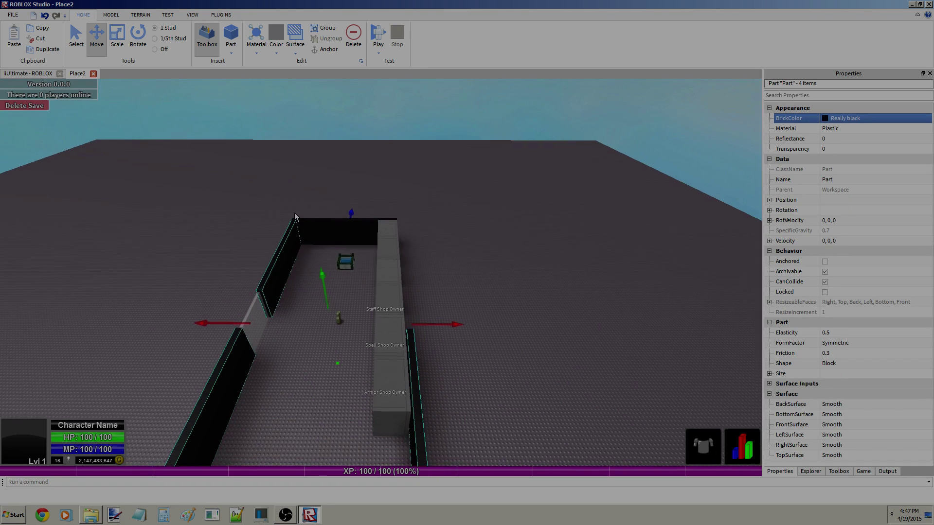
right_drag(606, 284, 605, 284)
click(829, 258)
click(654, 254)
scroll(654, 256, up, 3)
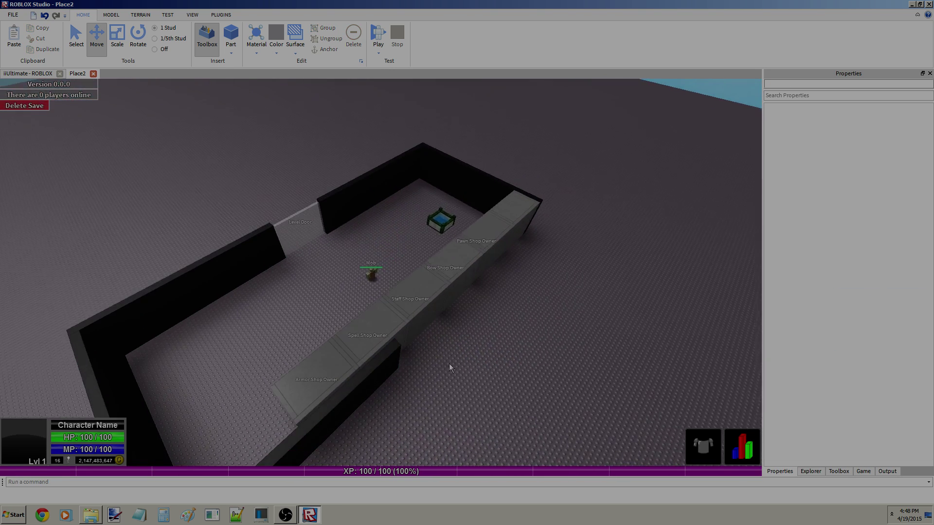
Step: Stretch the wall behind the shops to a length of 117 studs so it reaches the corner at the Sword Shop
click(351, 358)
click(353, 384)
right_drag(351, 378, 351, 378)
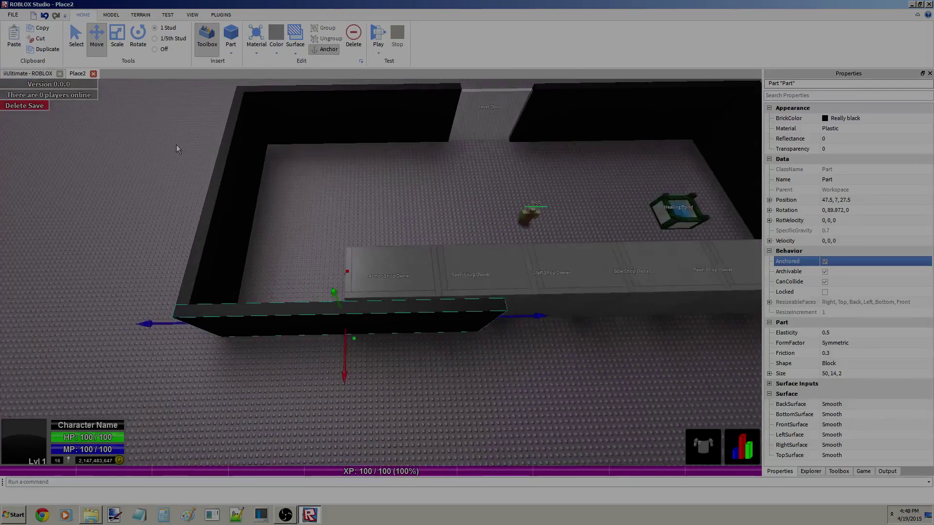
click(176, 144)
key(a)
click(287, 316)
key(d)
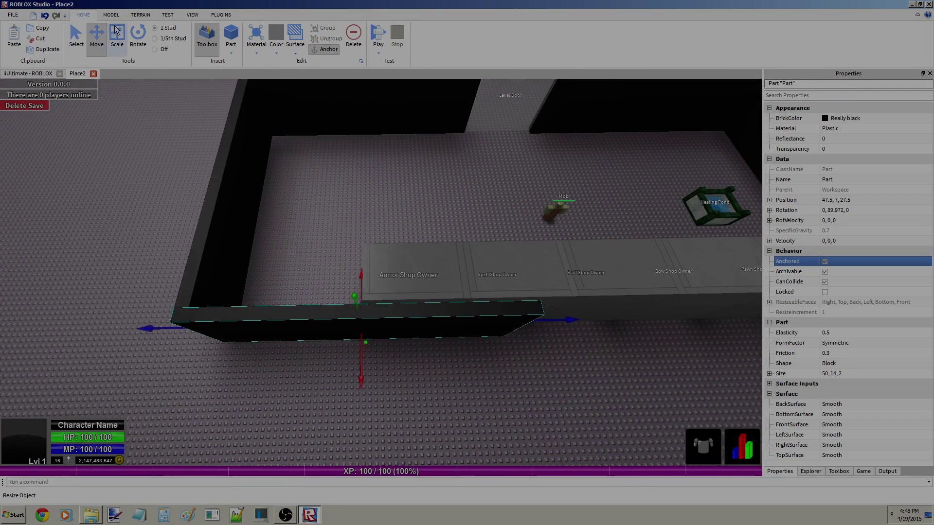
click(117, 38)
key(d)
drag(522, 322, 633, 319)
scroll(636, 305, up, 5)
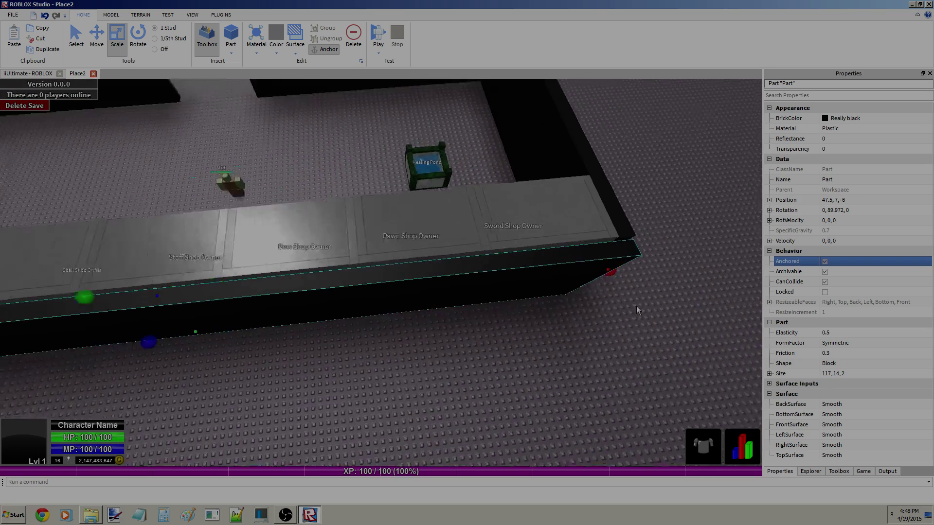
Step: Stretch the end wall beside the Sword Shop through the corner to the outer face of the long rear wall
click(626, 238)
click(603, 163)
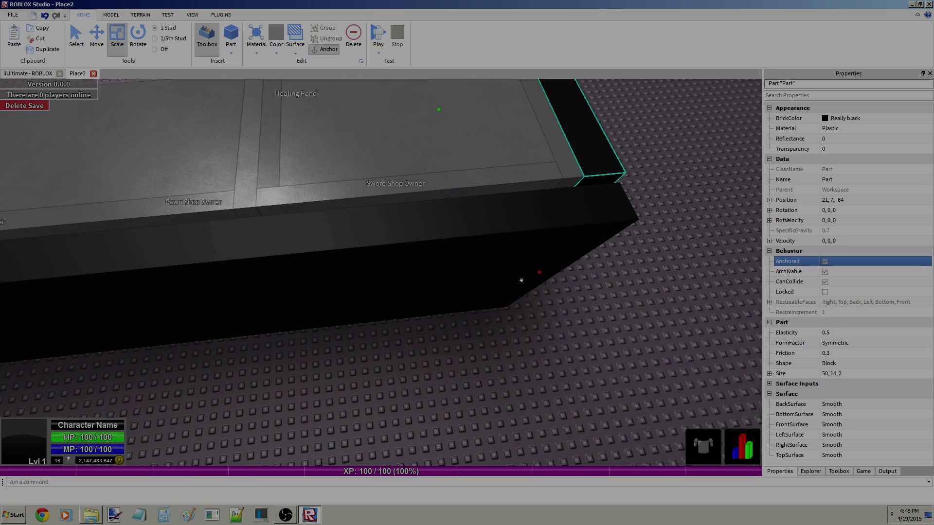
drag(540, 275, 549, 299)
click(567, 298)
scroll(566, 298, down, 5)
key(d)
key(a)
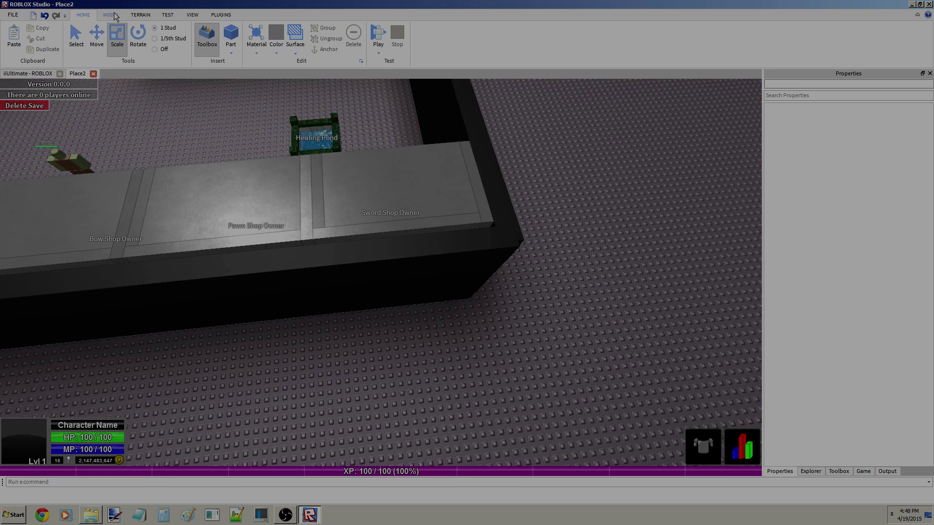
Step: Shorten the wall behind the shops to 115 studs, and stretch it back to 117 studs with collisions off
click(113, 16)
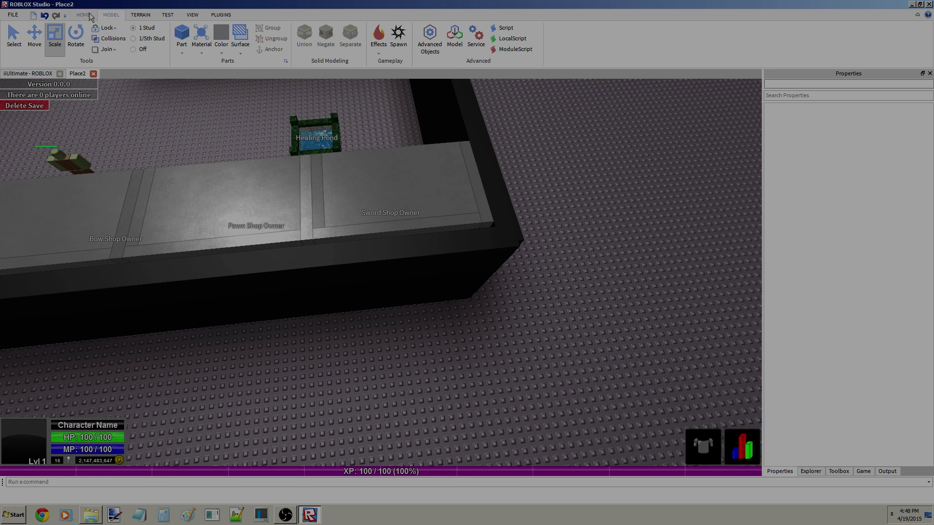
click(85, 16)
click(111, 15)
click(93, 17)
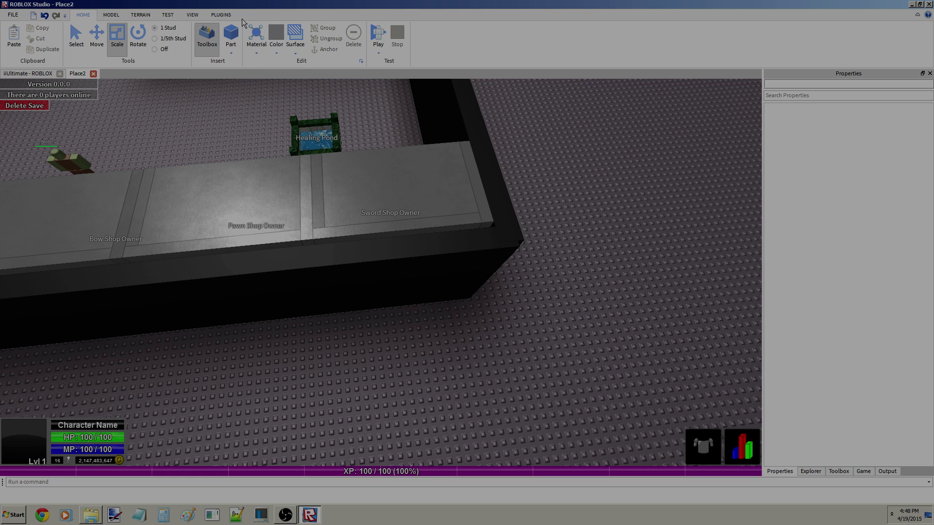
click(191, 16)
click(167, 18)
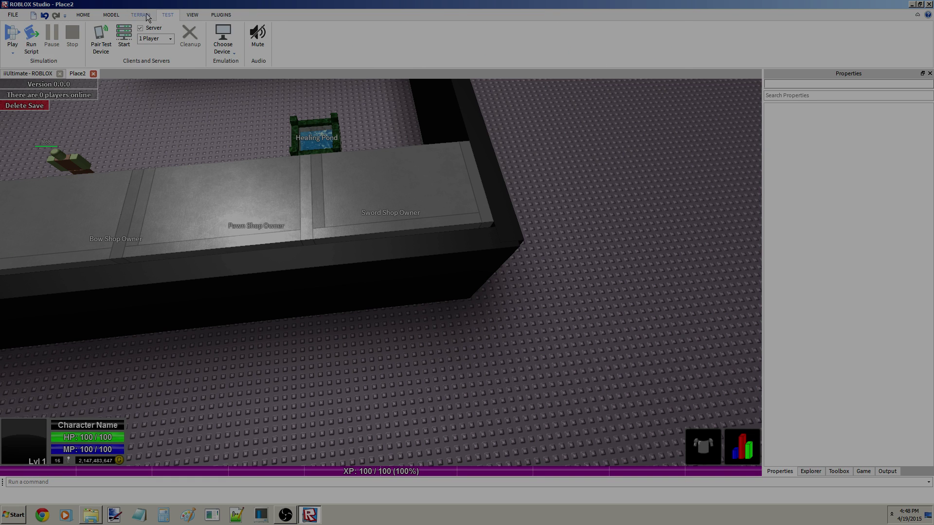
click(112, 17)
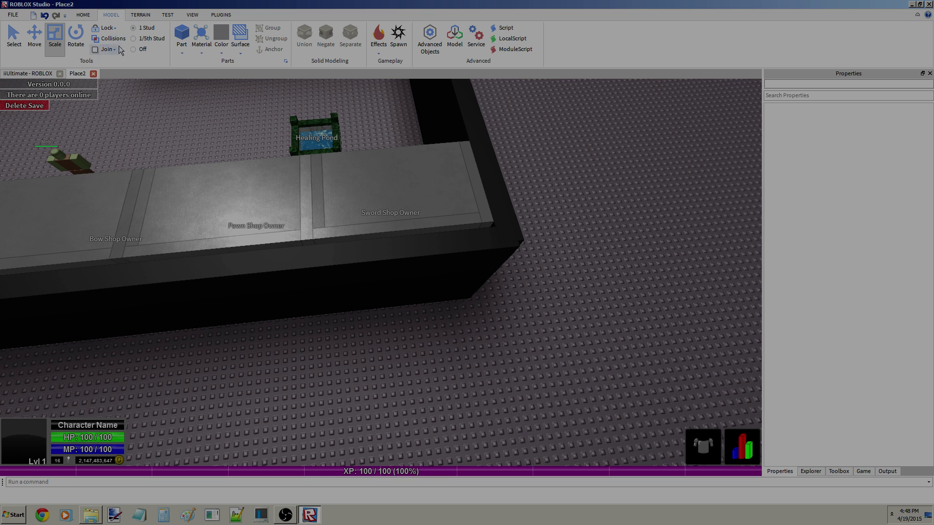
click(329, 187)
click(501, 258)
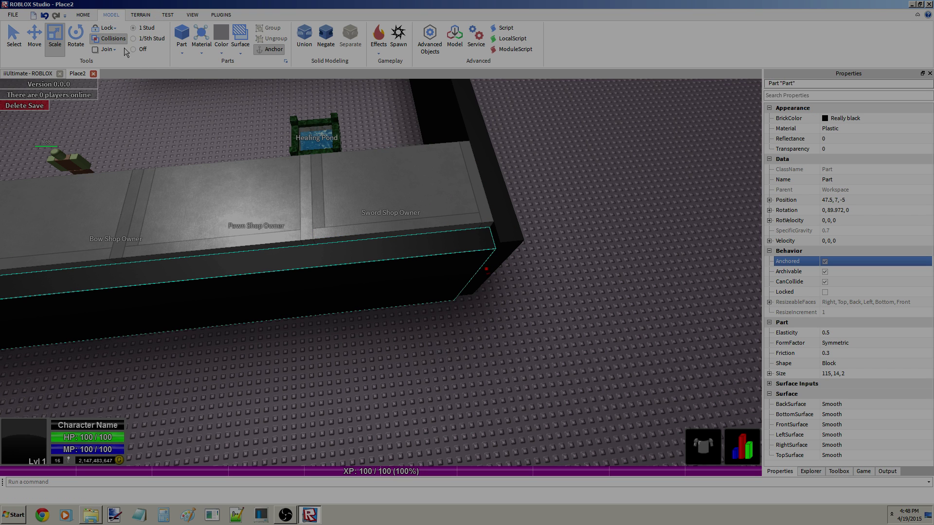
drag(486, 268, 504, 267)
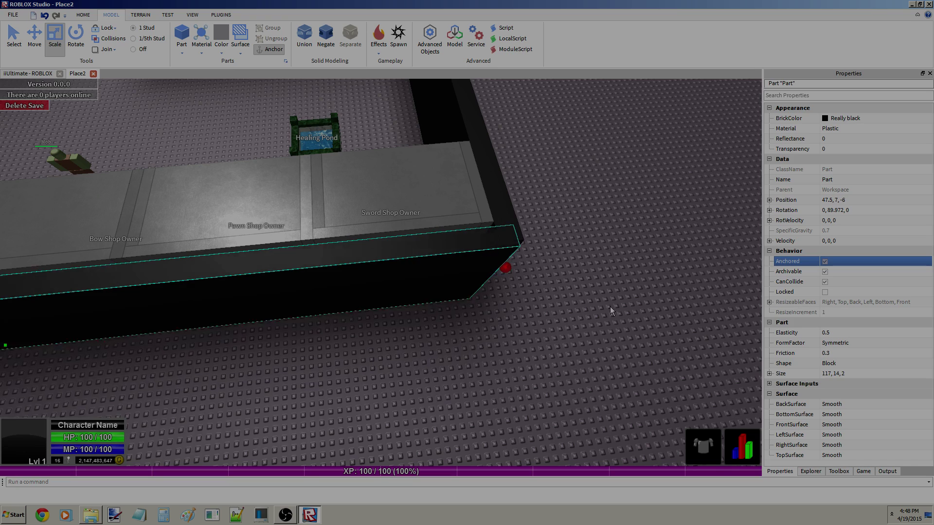
click(610, 306)
Step: Start a playtest of the place and fight the Goblin in front of the shops with the sword
scroll(539, 277, down, 4)
right_drag(538, 277, 532, 273)
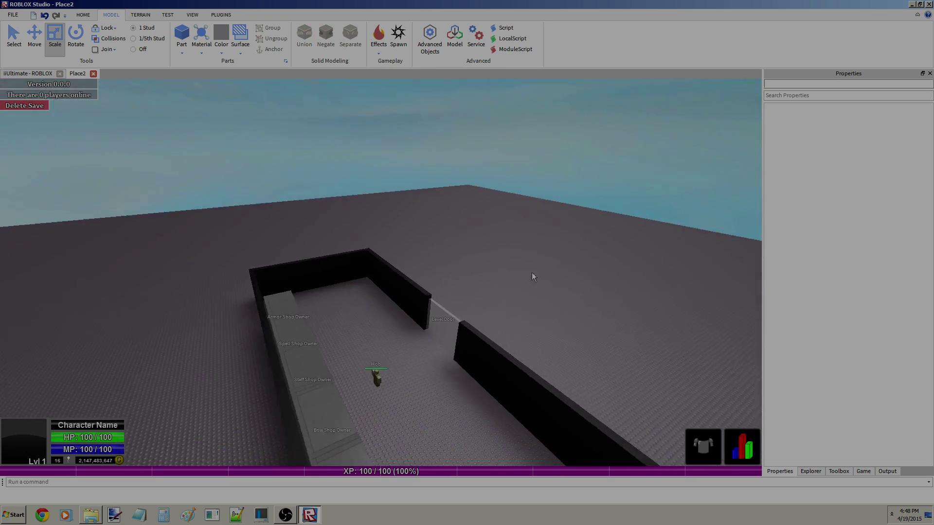
scroll(532, 273, up, 5)
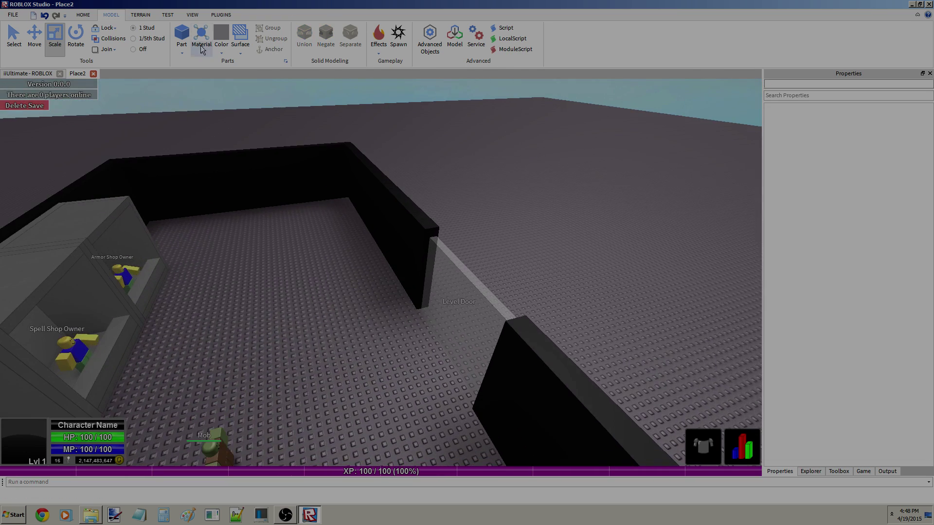
key(F5)
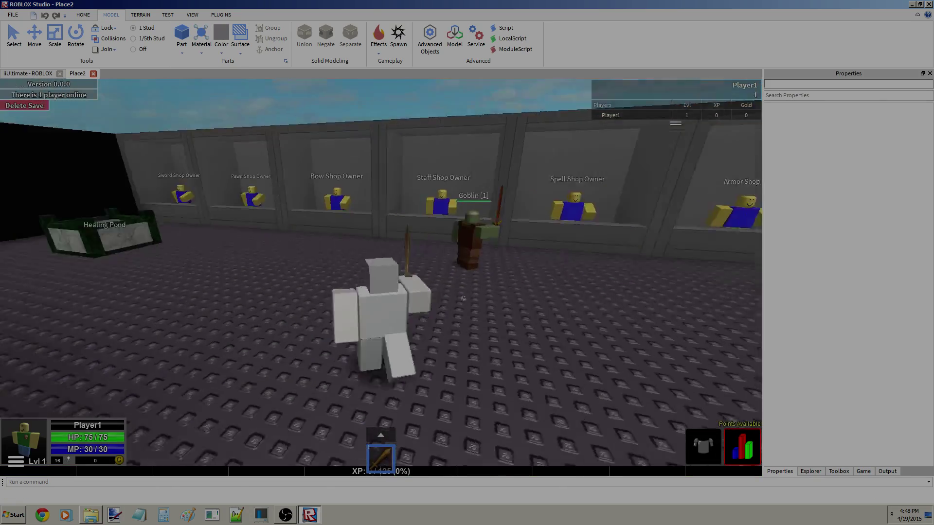
key(w)
right_drag(463, 298, 472, 310)
click(472, 310)
key(s)
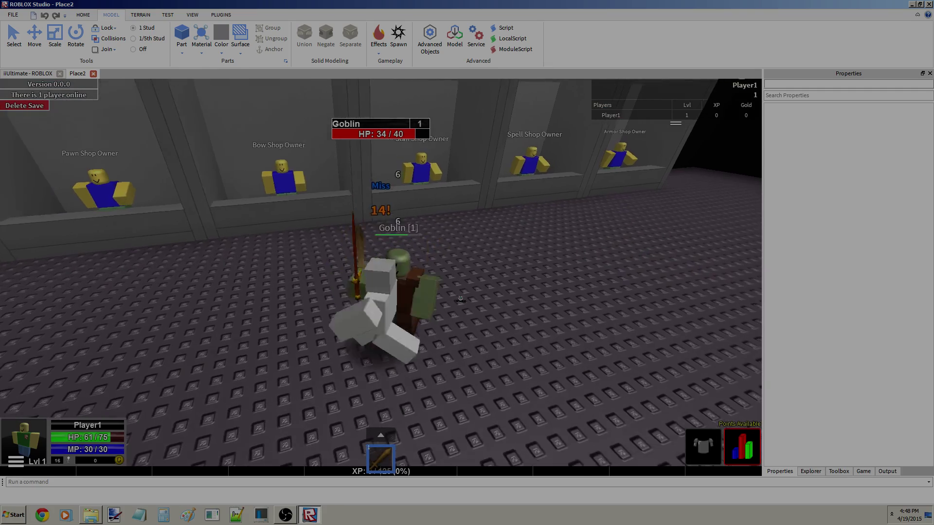
click(467, 305)
key(d)
key(w)
click(461, 298)
key(a)
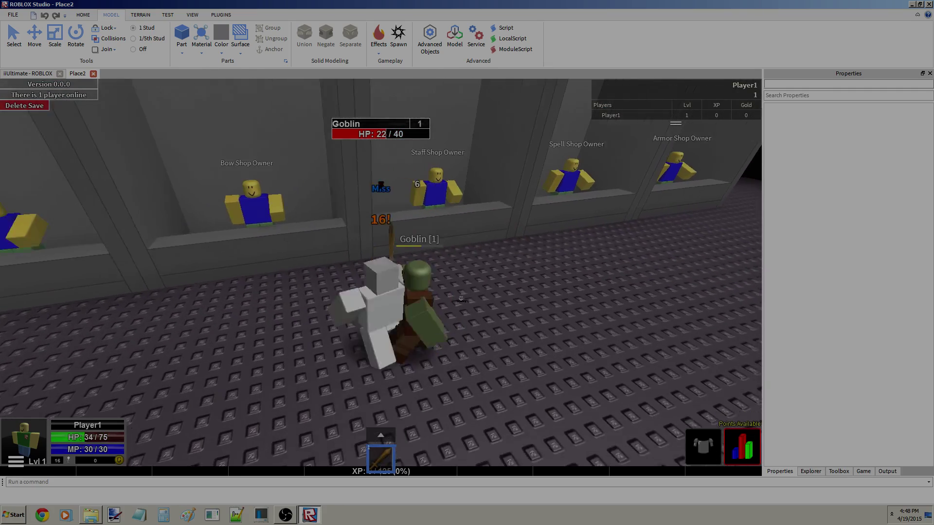
key(s)
click(461, 298)
key(d)
click(460, 299)
key(d)
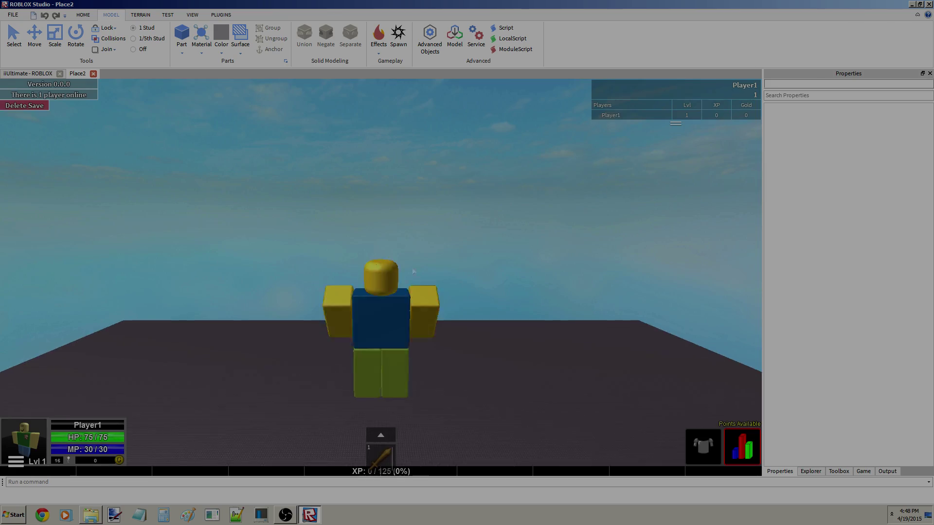
Step: Equip the sword and walk the character from the spawn through the Level Door into the enclosure
right_drag(418, 292, 412, 272)
key(w)
key(1)
key(w)
click(410, 270)
key(w)
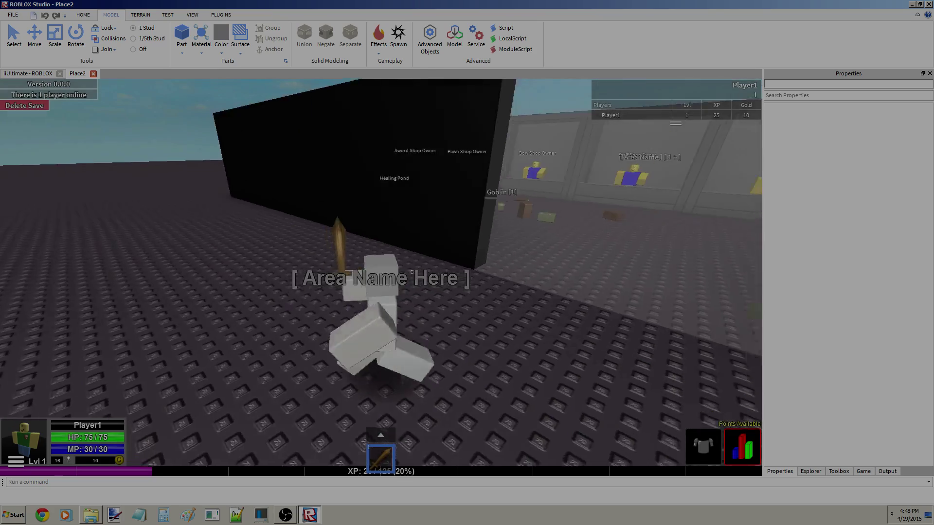
key(d)
key(w)
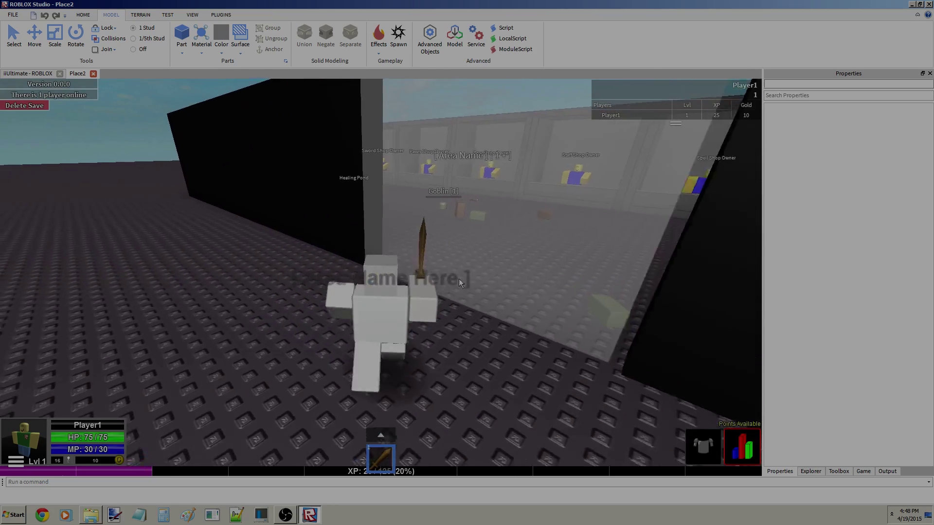
key(a)
key(d)
right_drag(473, 271, 477, 277)
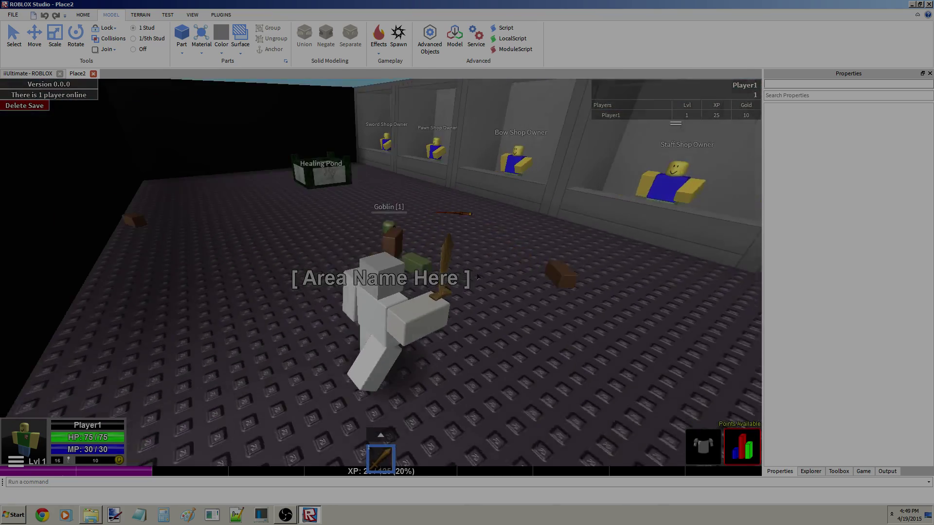
Step: Approach the Bow Shop Owner to view the Ranged Shop, and close the shop window
key(w)
click(474, 231)
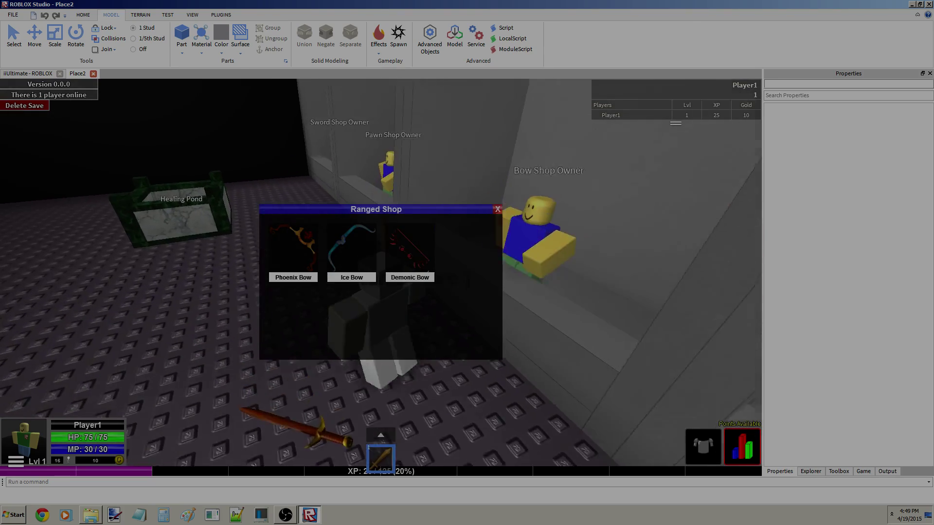
key(s)
click(497, 209)
right_drag(496, 209, 492, 198)
Step: Fight the Goblin near the Level Door again and stop the playtest
key(w)
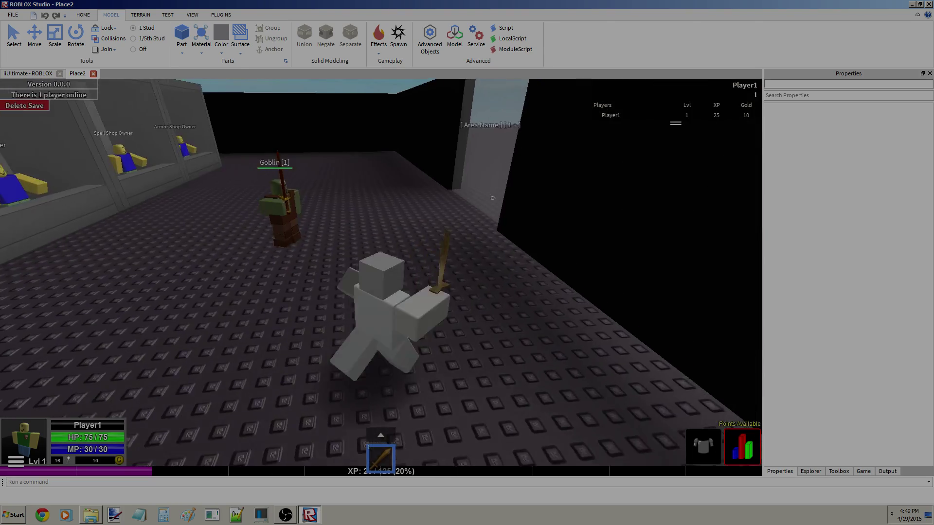
key(w)
click(492, 198)
key(s)
click(491, 198)
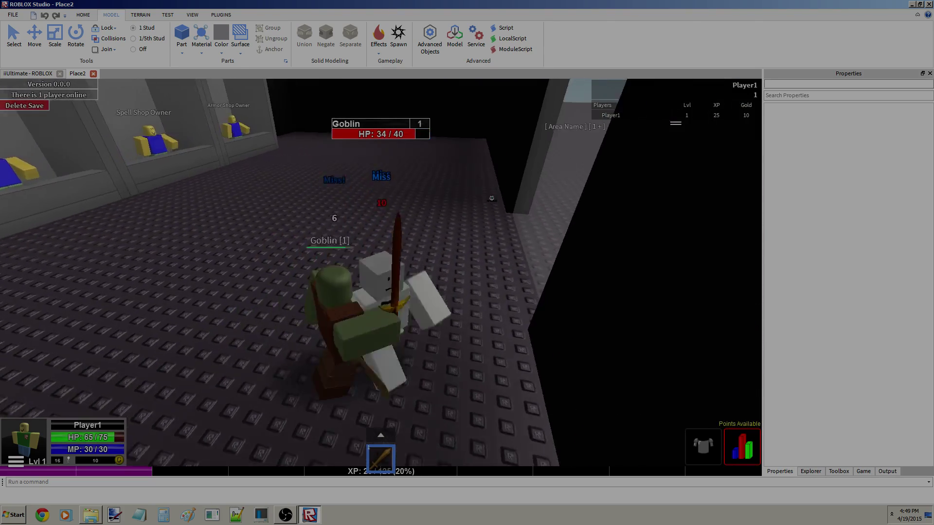
key(w)
key(s)
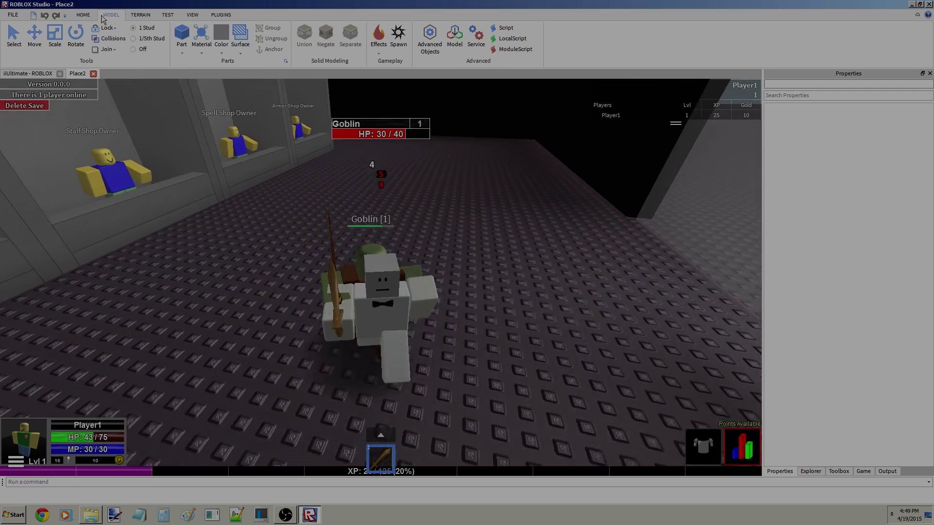
click(85, 15)
click(397, 32)
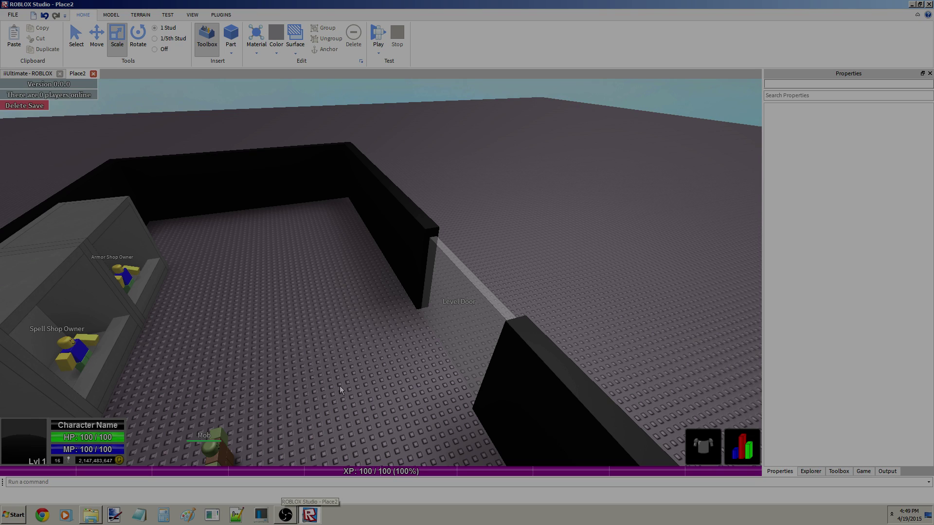
Step: Review the finished enclosure from the Sword Shop and Healing Pond around to the Level Door
right_drag(314, 377, 324, 374)
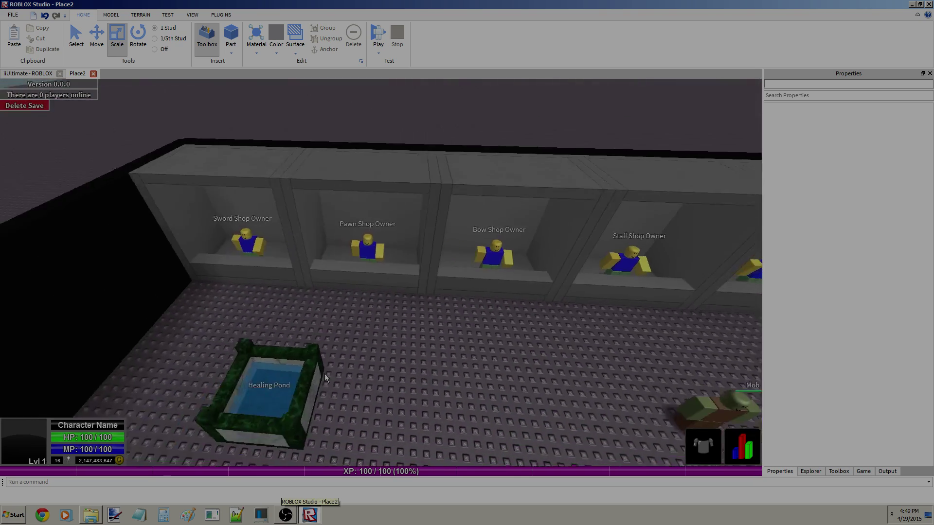
key(a)
key(s)
click(371, 258)
key(w)
key(d)
key(s)
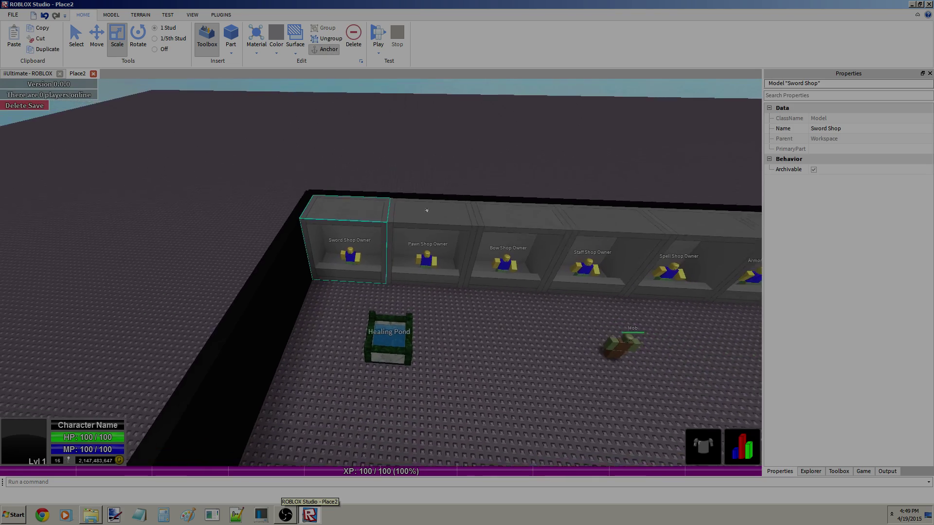
key(s)
click(400, 219)
key(d)
key(w)
right_drag(552, 366, 554, 367)
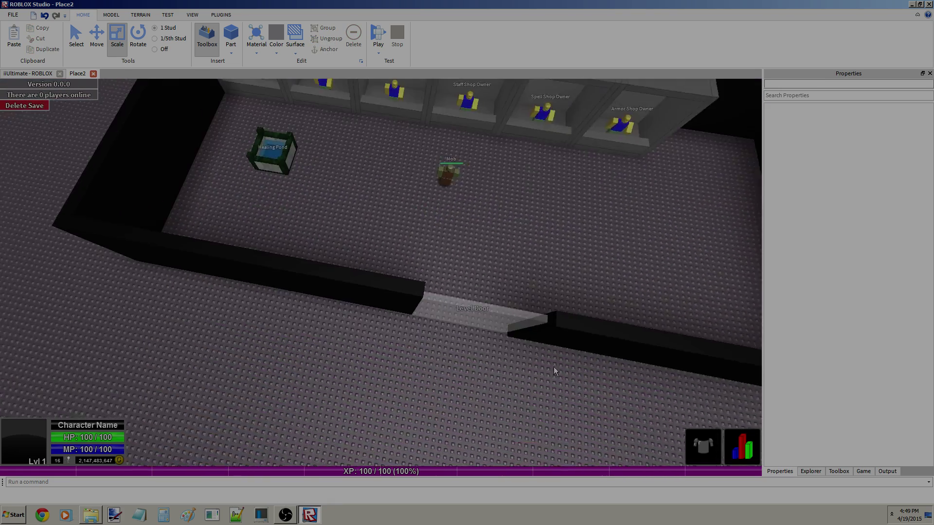
scroll(553, 367, down, 8)
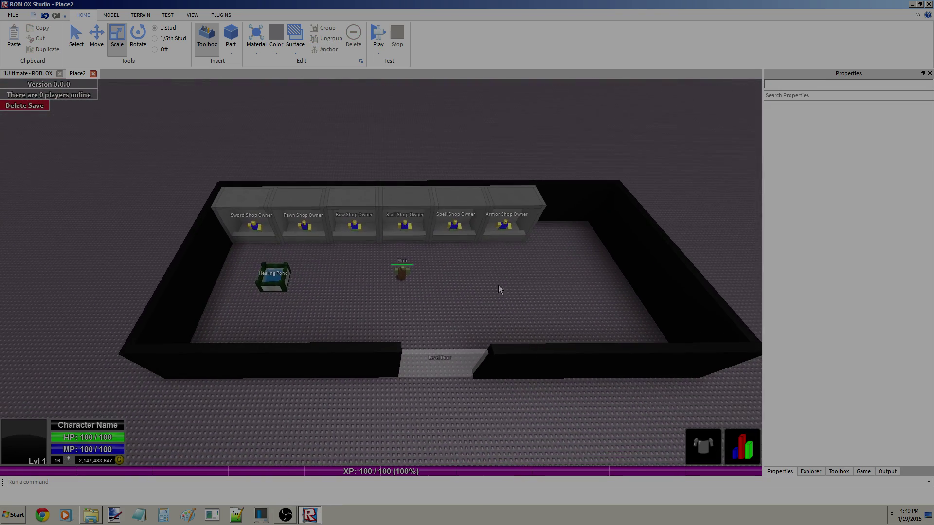